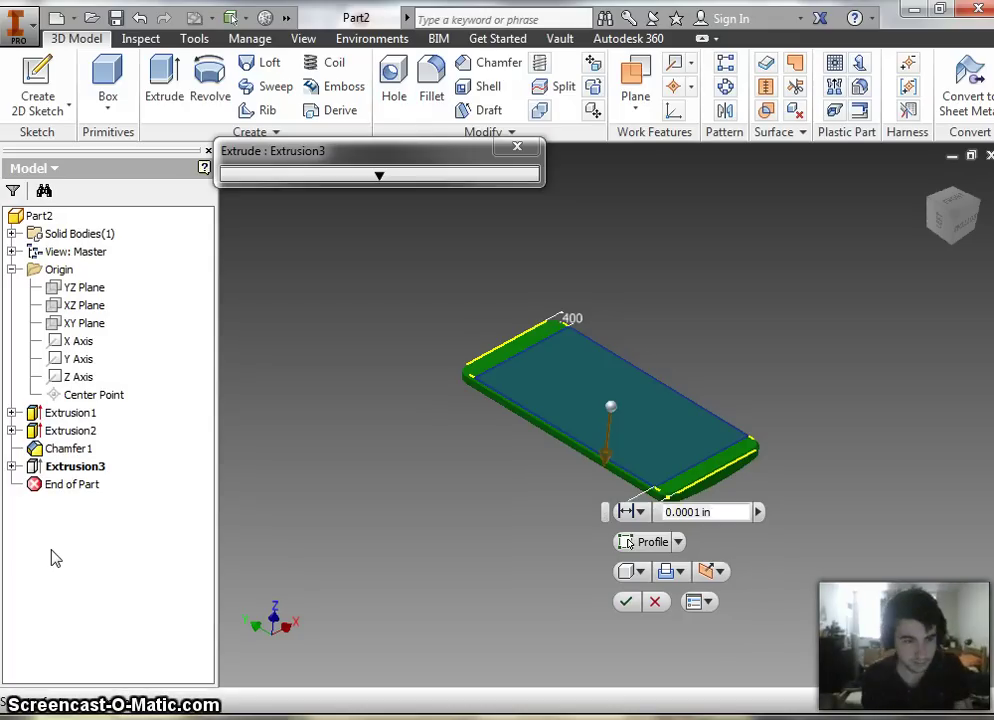
- Finish editing the screen extrusion with a distance of 0.0001 in
left_click(692, 246)
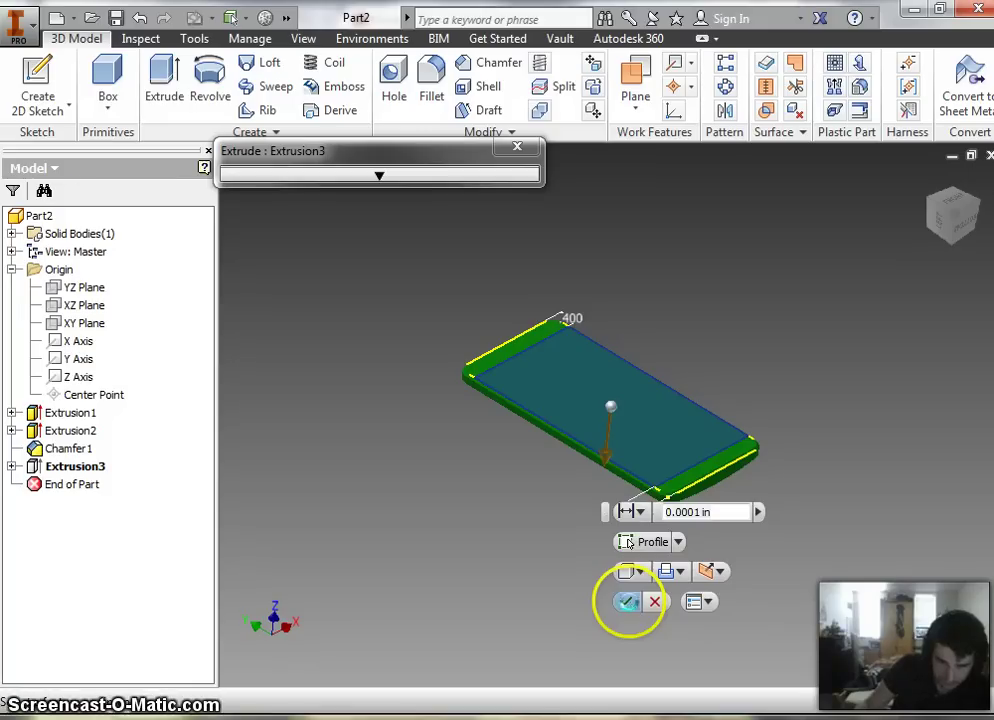
left_click(628, 601)
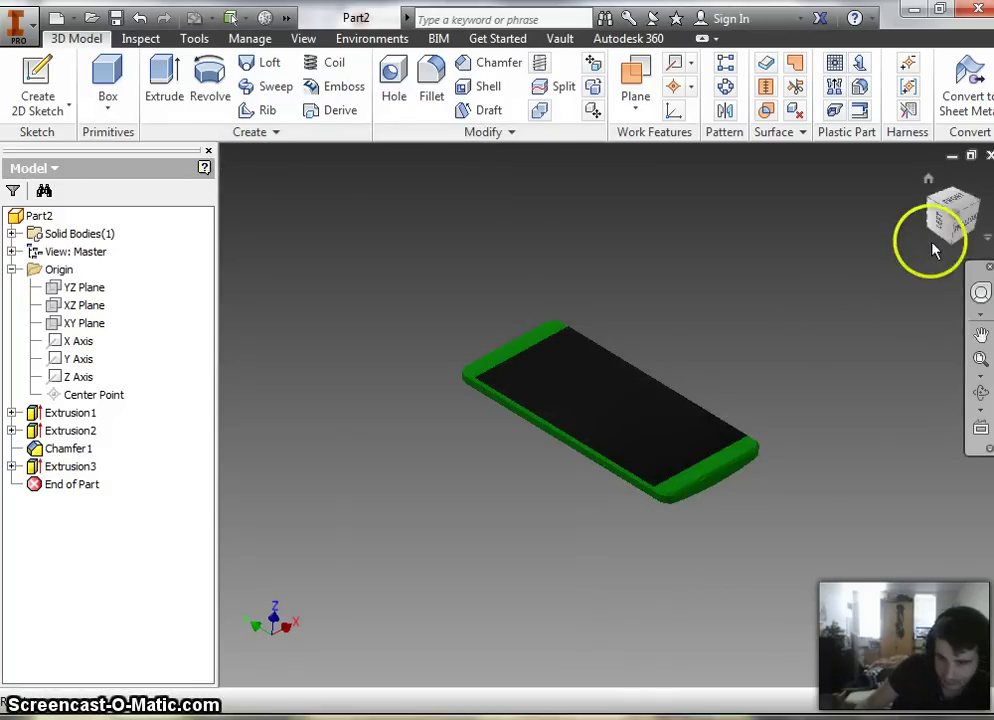
- Apply the Glossy - Black appearance to the phone's screen face
left_click(936, 222)
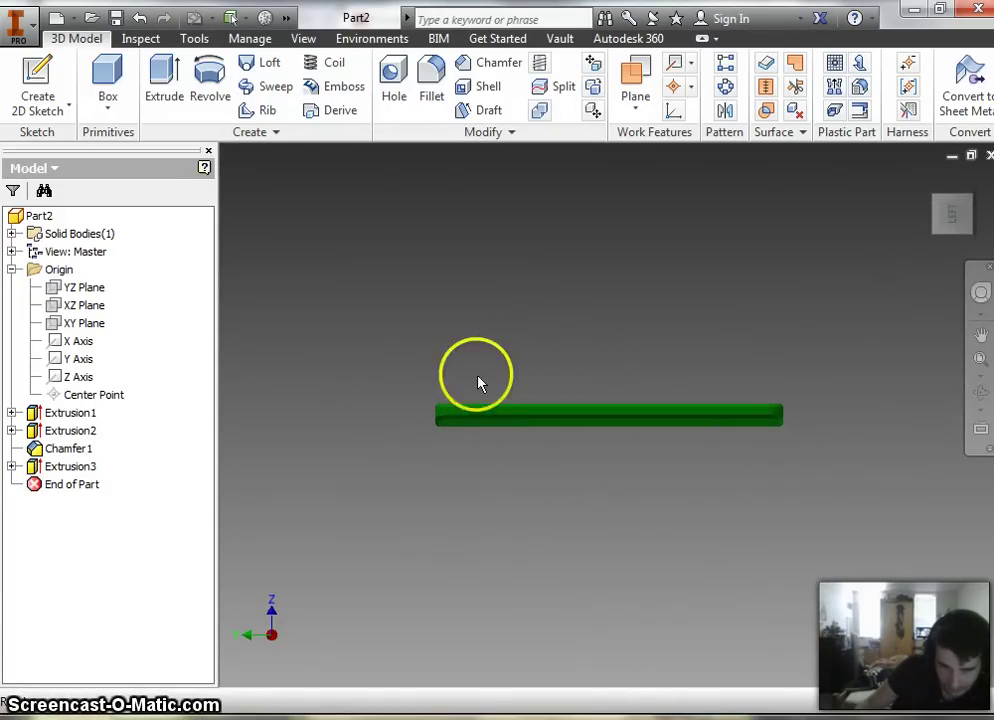
left_click(956, 198)
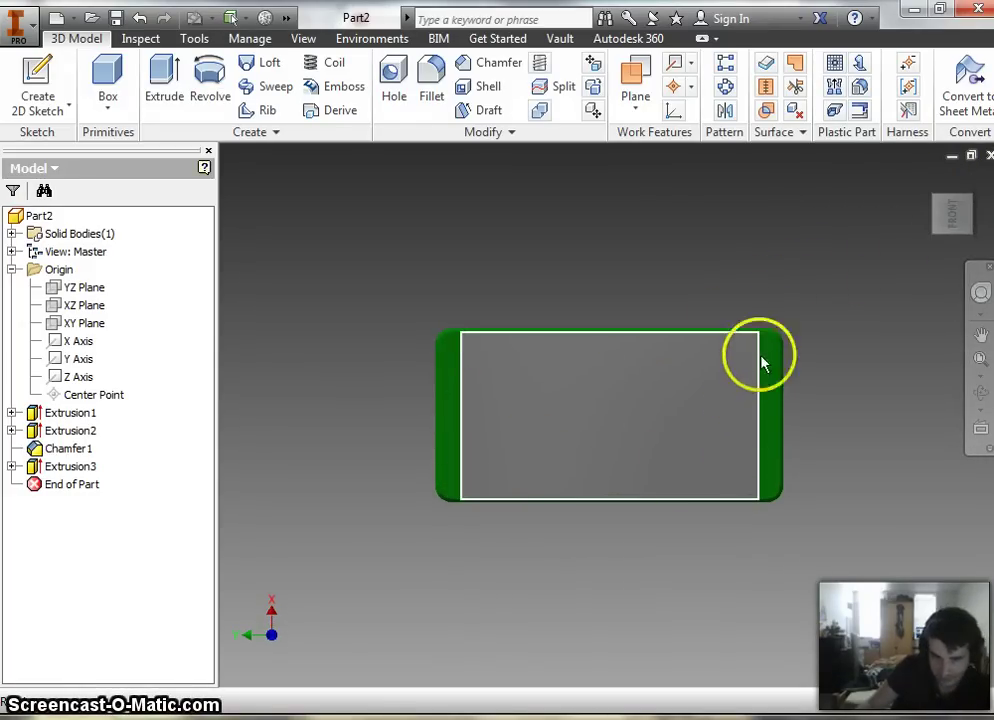
left_click(565, 430)
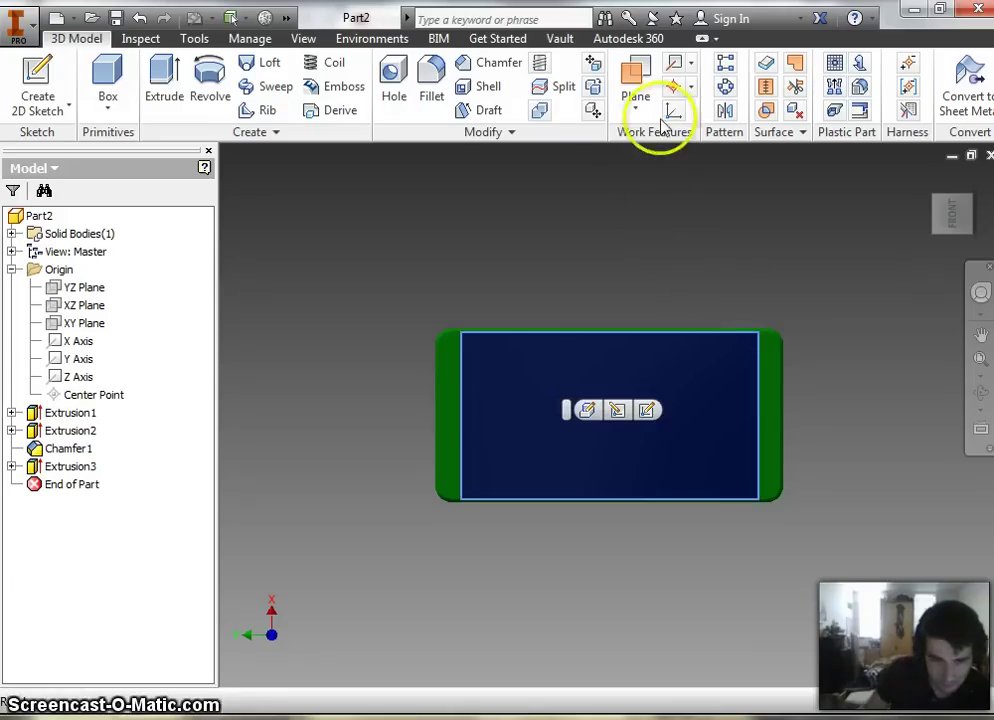
left_click(287, 19)
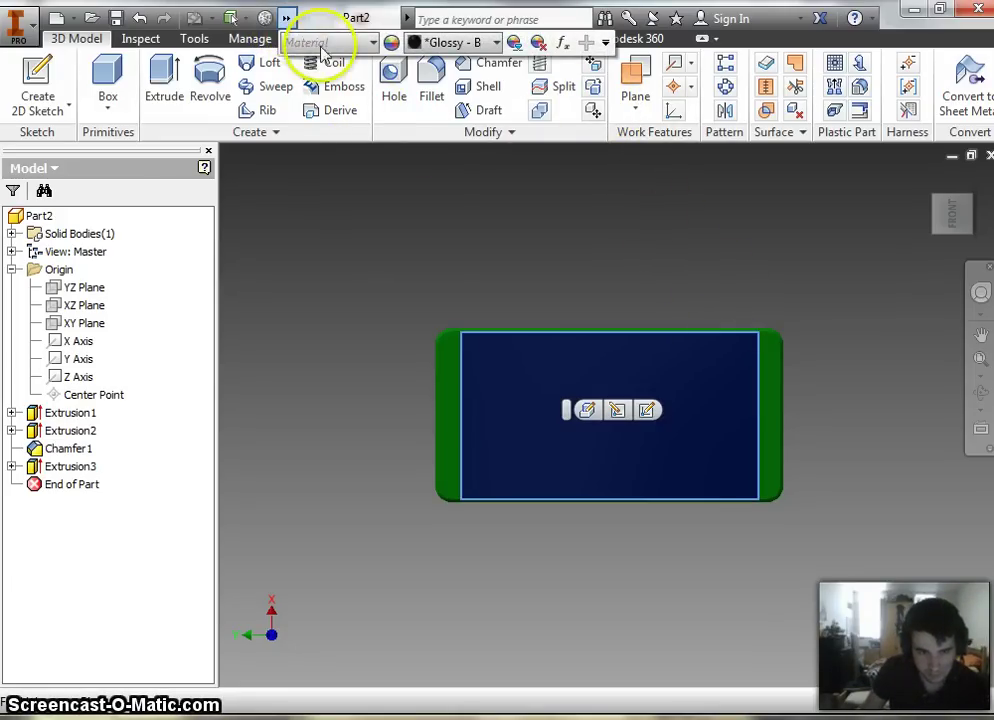
left_click(497, 44)
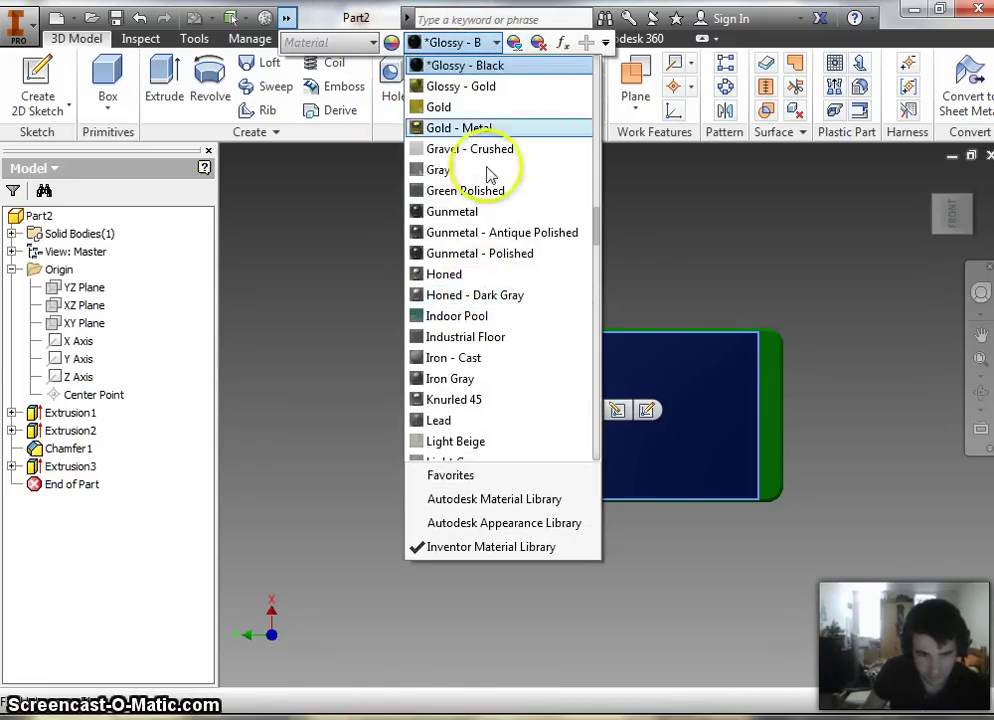
left_click(504, 68)
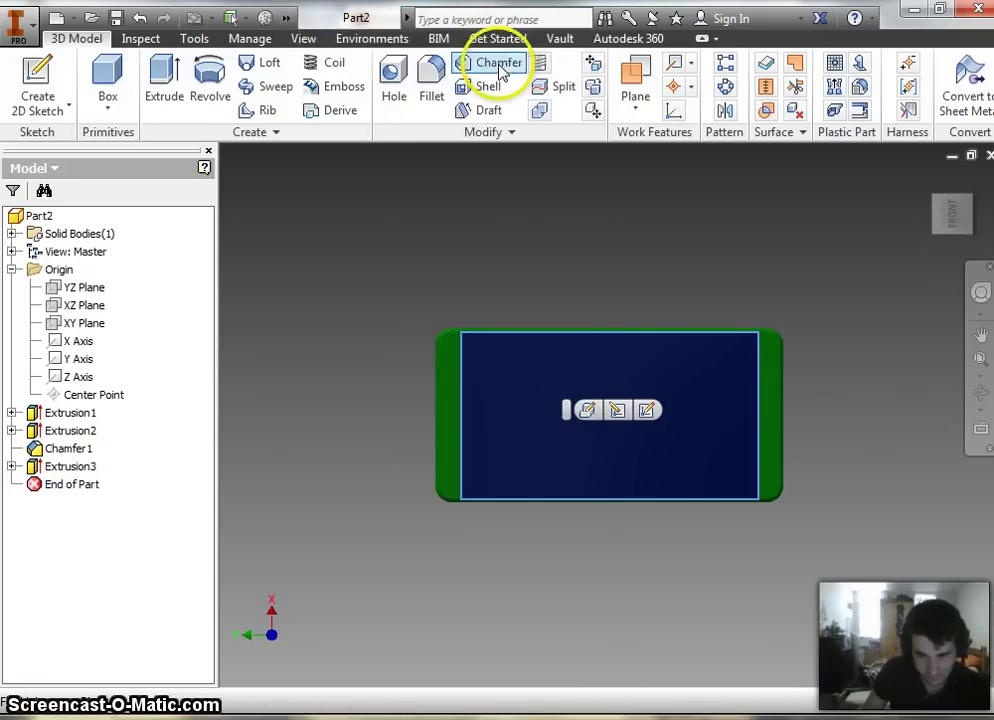
left_click(872, 490)
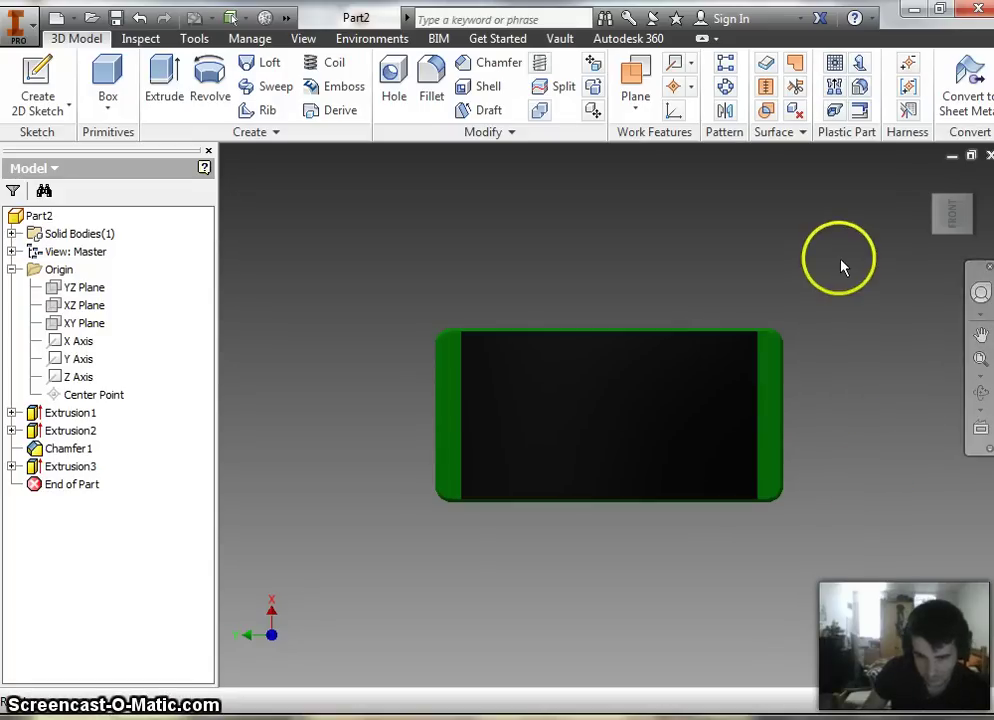
- Create a 2D sketch on the green front bezel face at the phone's upper end
left_click(969, 238)
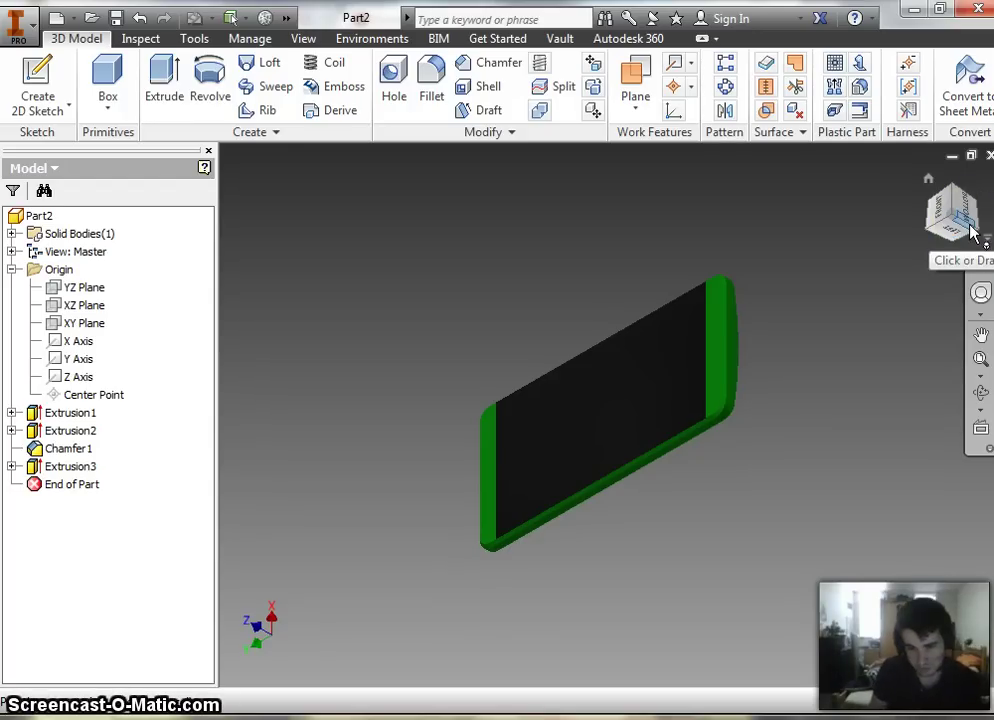
left_click(940, 212)
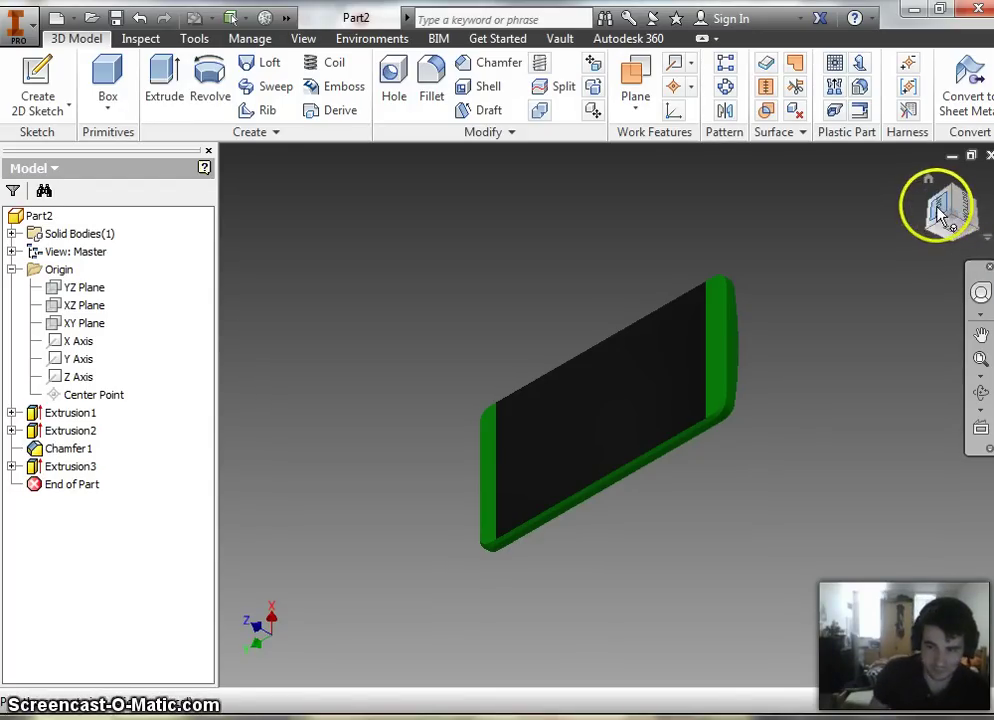
left_click(940, 212)
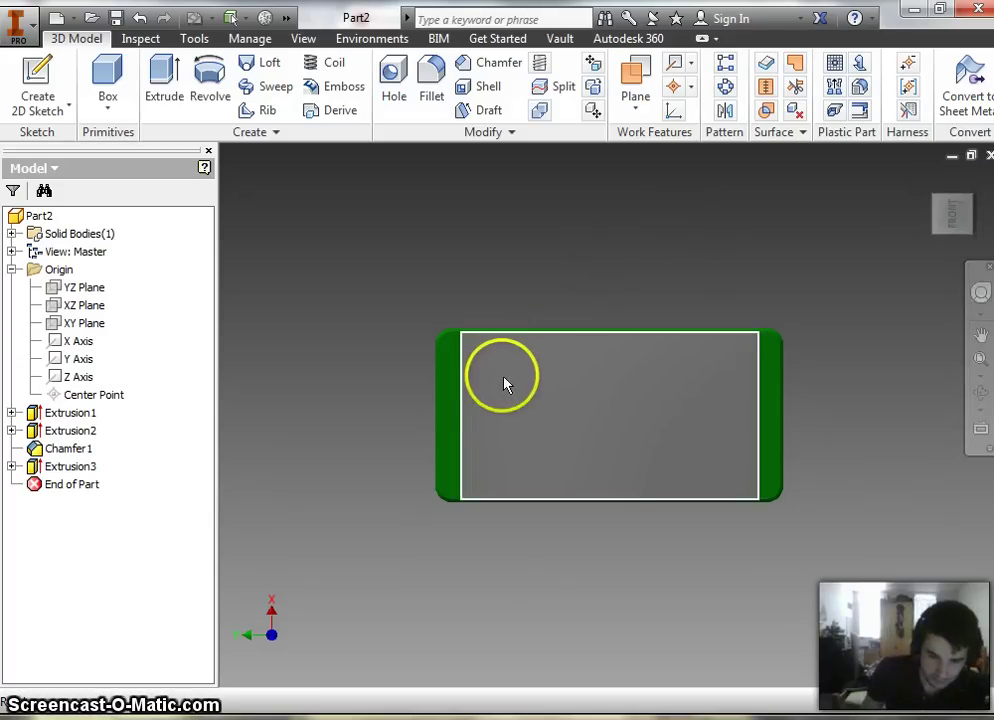
left_click(456, 433)
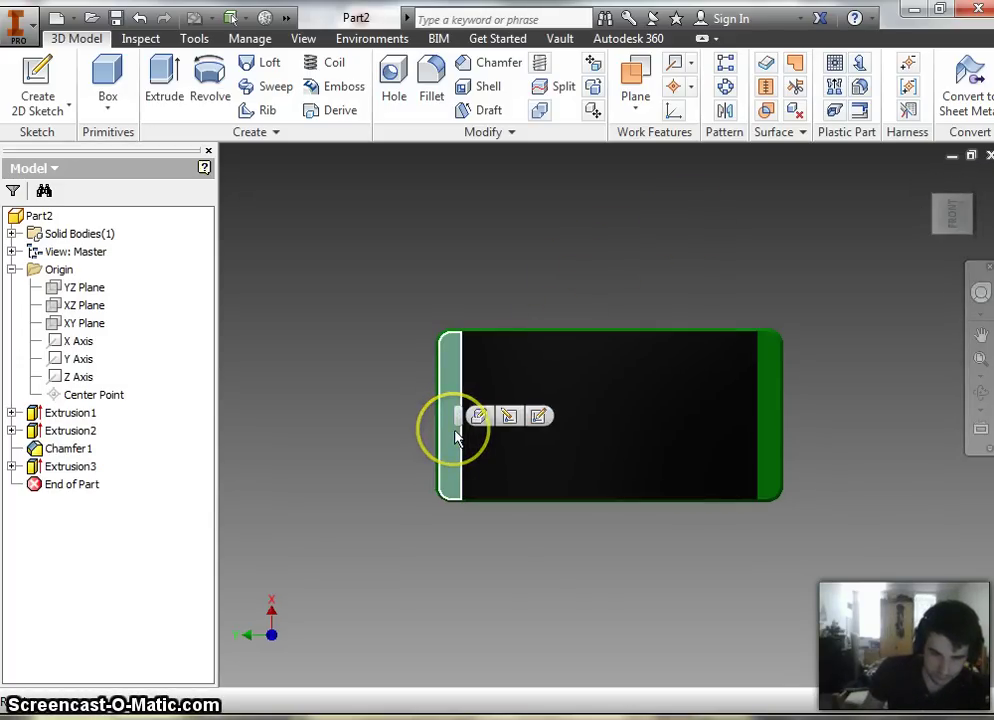
left_click(540, 417)
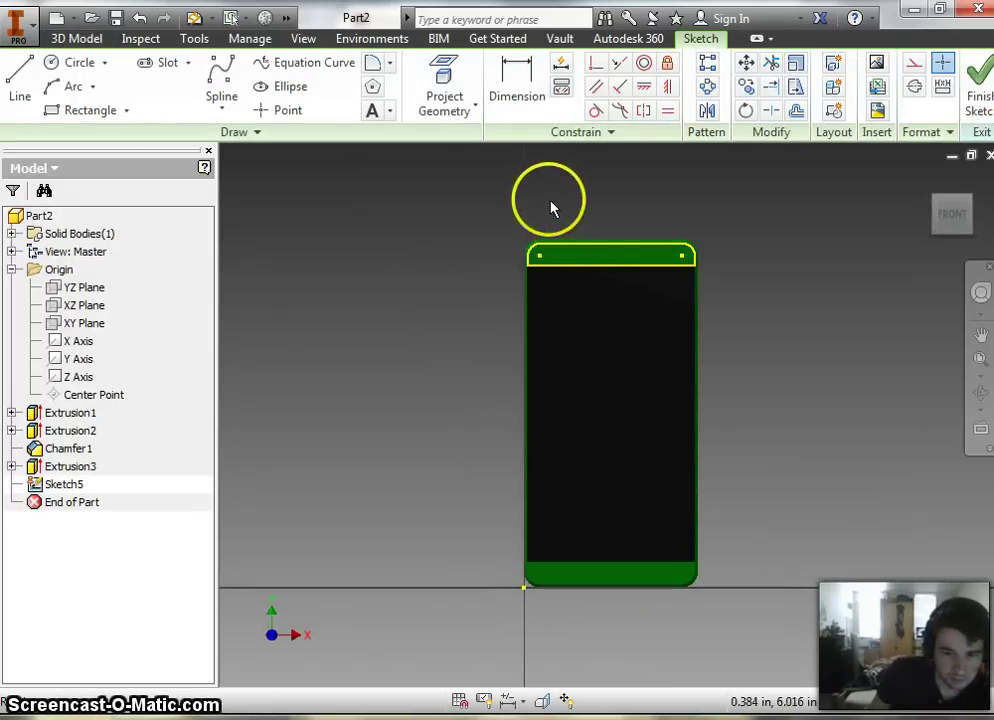
- Sketch a circle about 0.066 in in diameter near the upper-left corner of the bezel
left_click(56, 73)
scroll(552, 256, "up", 3)
scroll(552, 256, "down", 5)
left_click(515, 266)
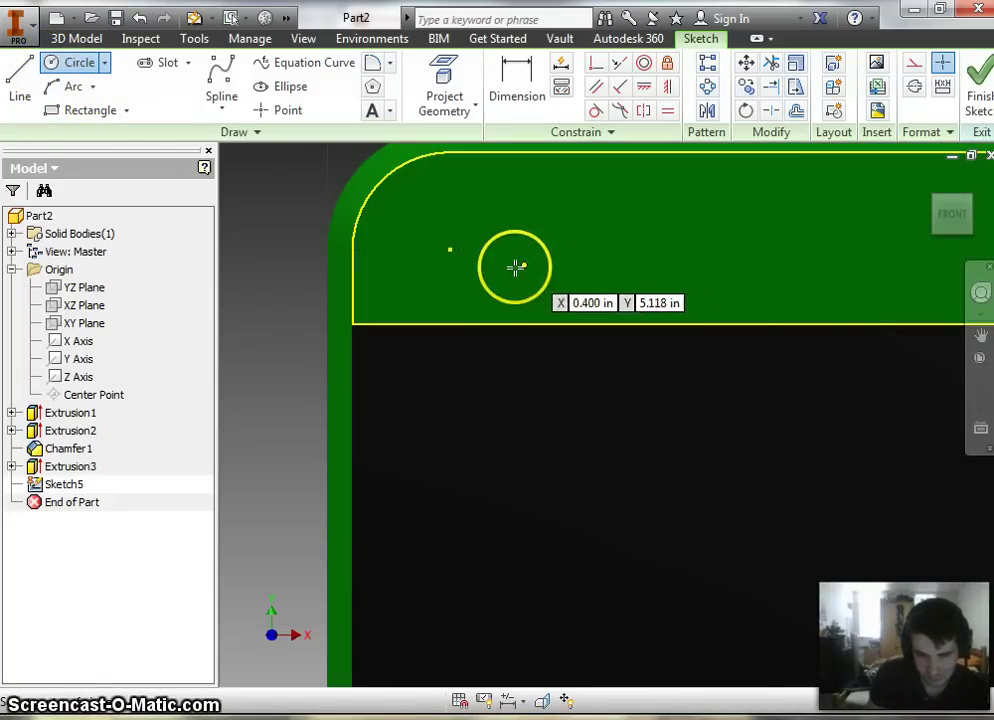
left_click_drag(511, 281, 525, 285)
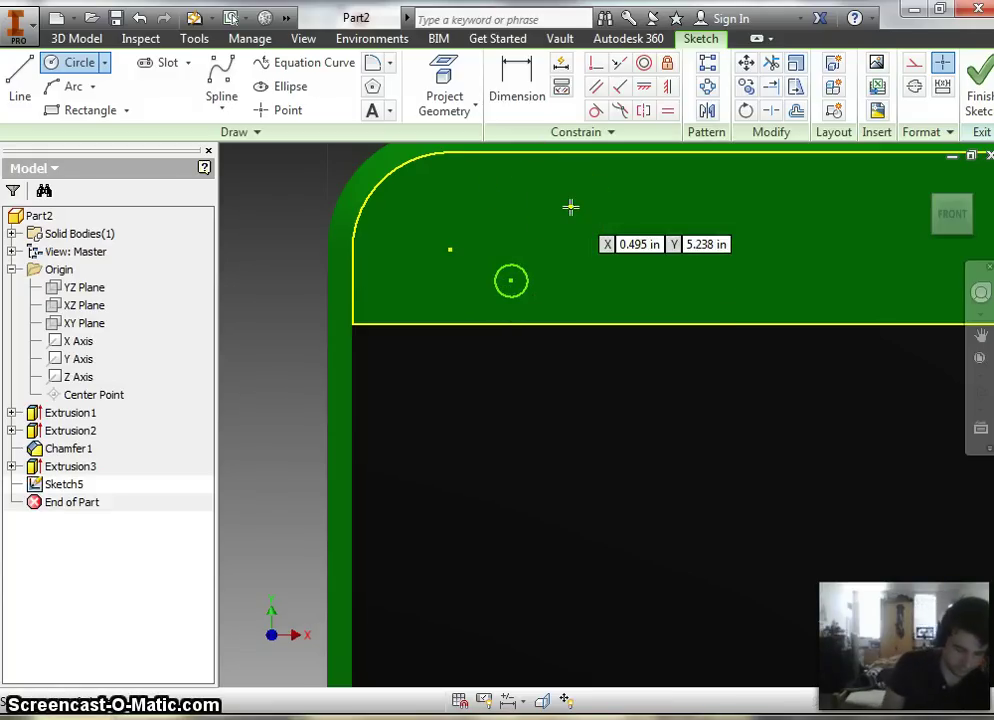
- Dimension the circle's centre 0.09 in above the bezel edge that borders the screen
key("d")
left_click_drag(617, 216, 262, 332)
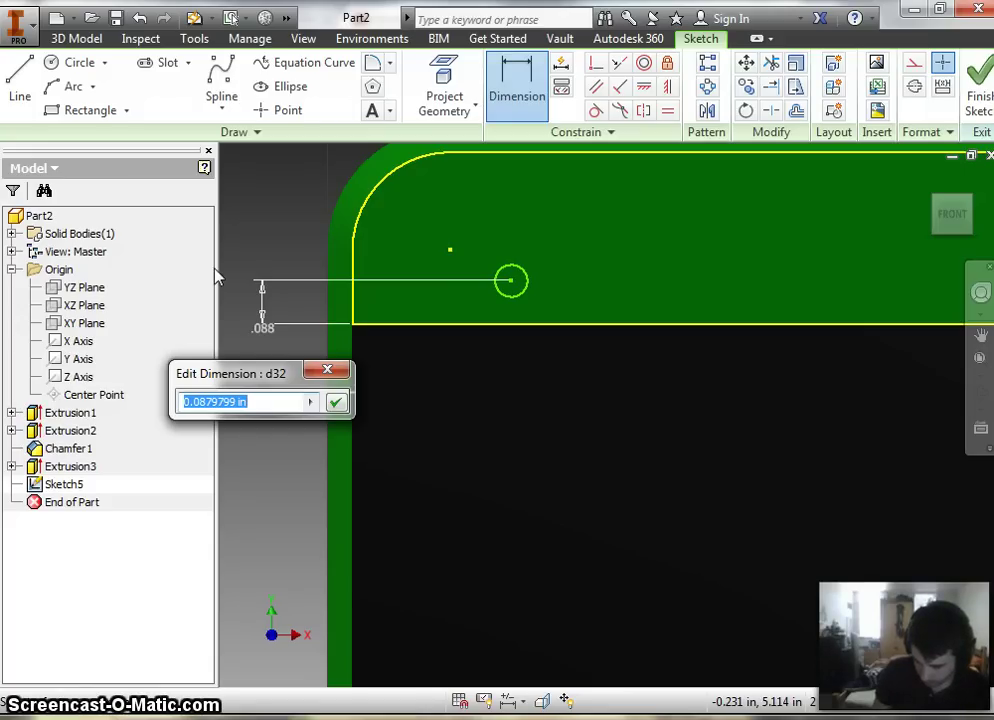
type(".")
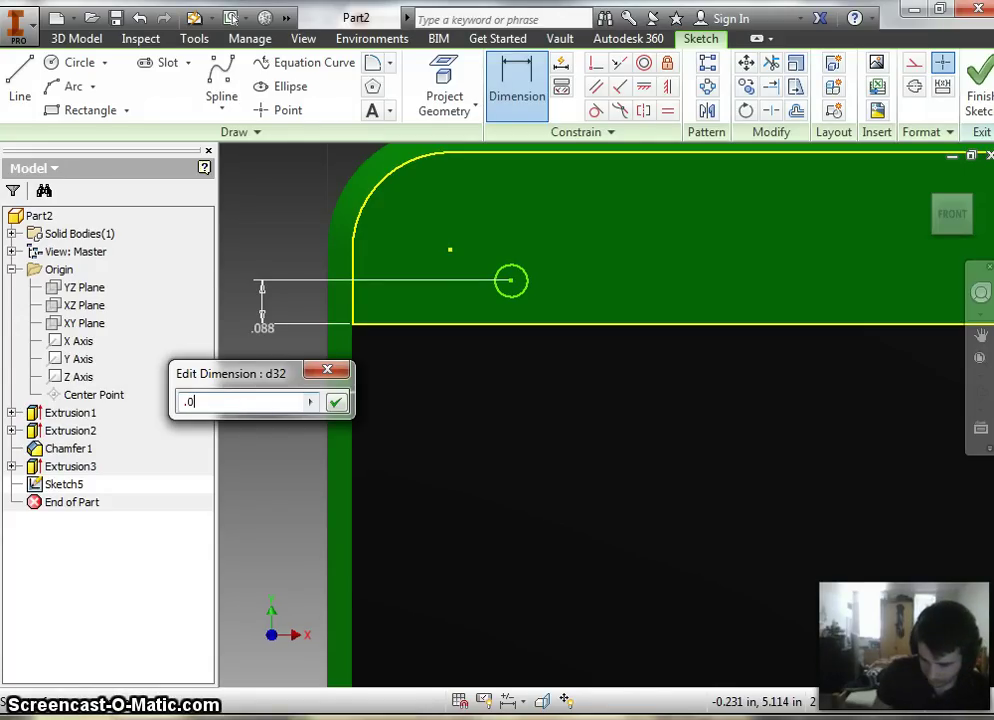
type("09")
key("Return")
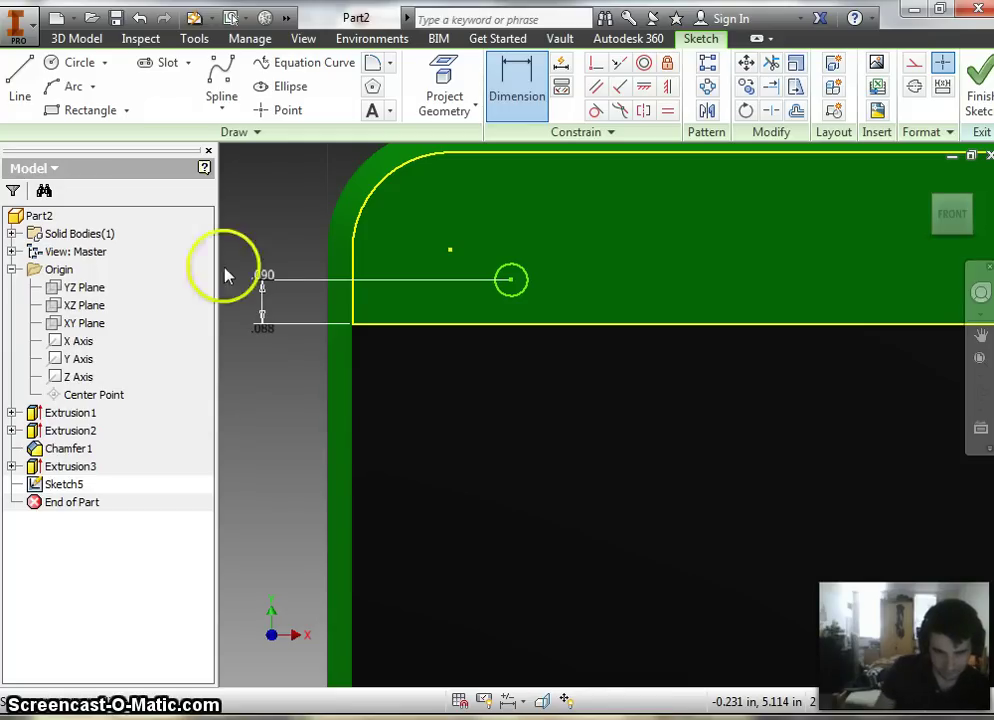
- Dimension the circle's centre 0.4 in from the bezel's left edge
left_click(511, 284)
left_click(350, 277)
left_click(326, 192)
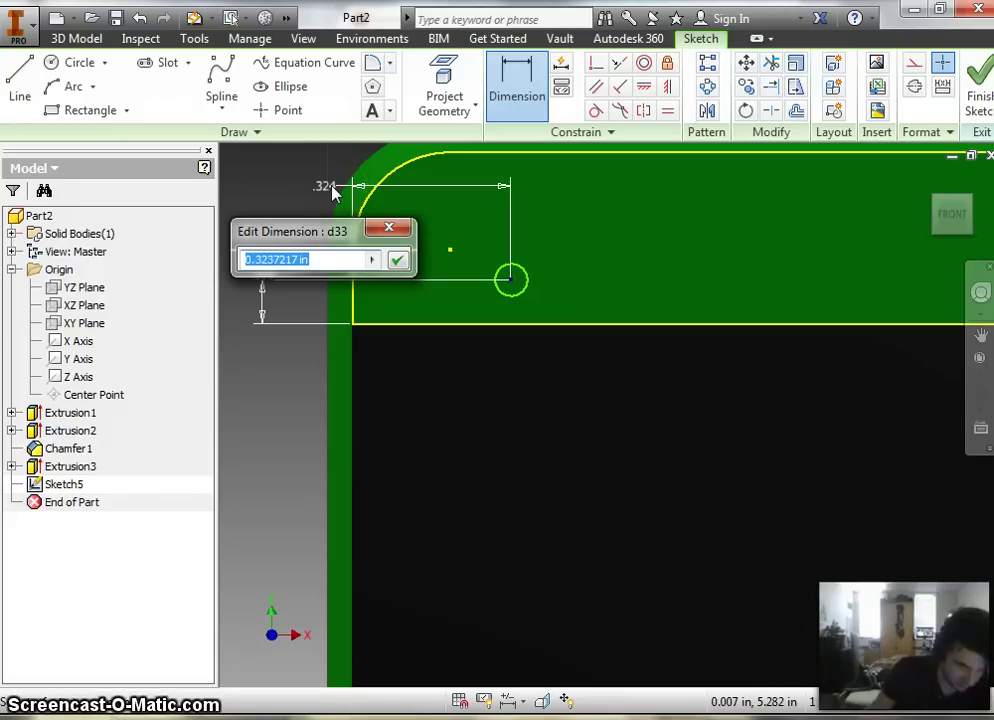
type(".4")
key("Return")
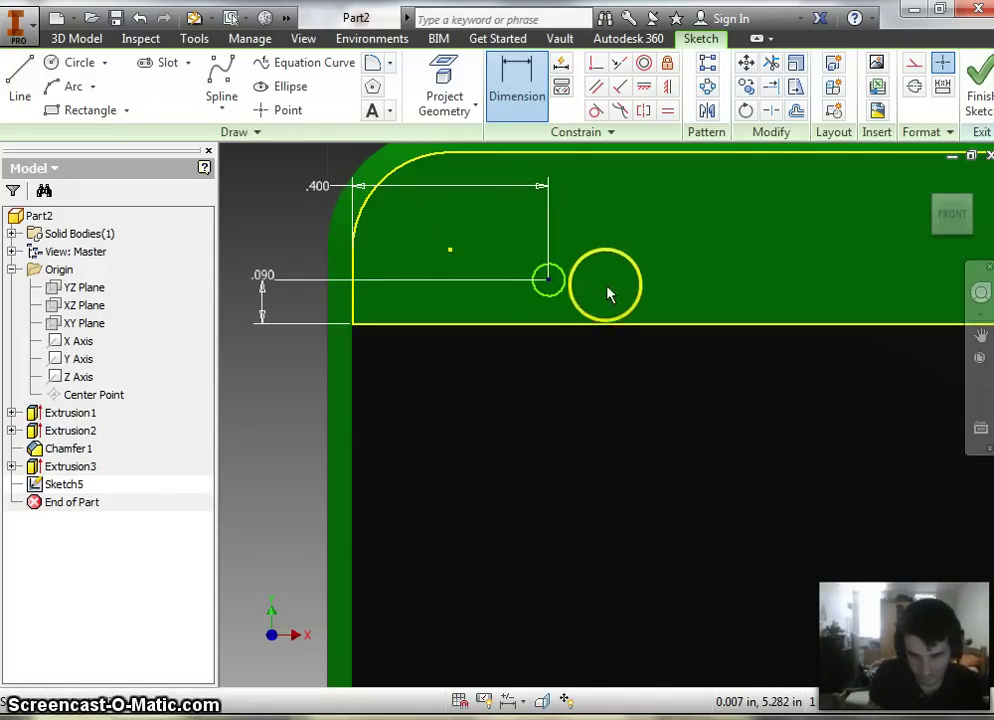
- Set the circle's diameter to 0.01 in and finish the sketch
left_click(562, 283)
left_click(634, 246)
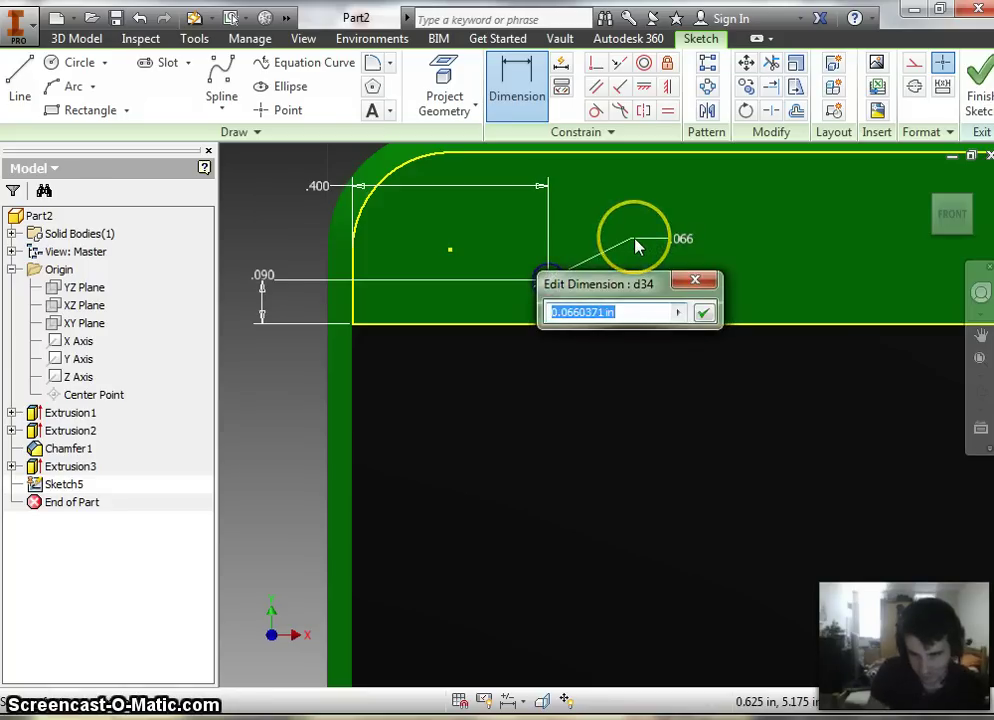
type(".")
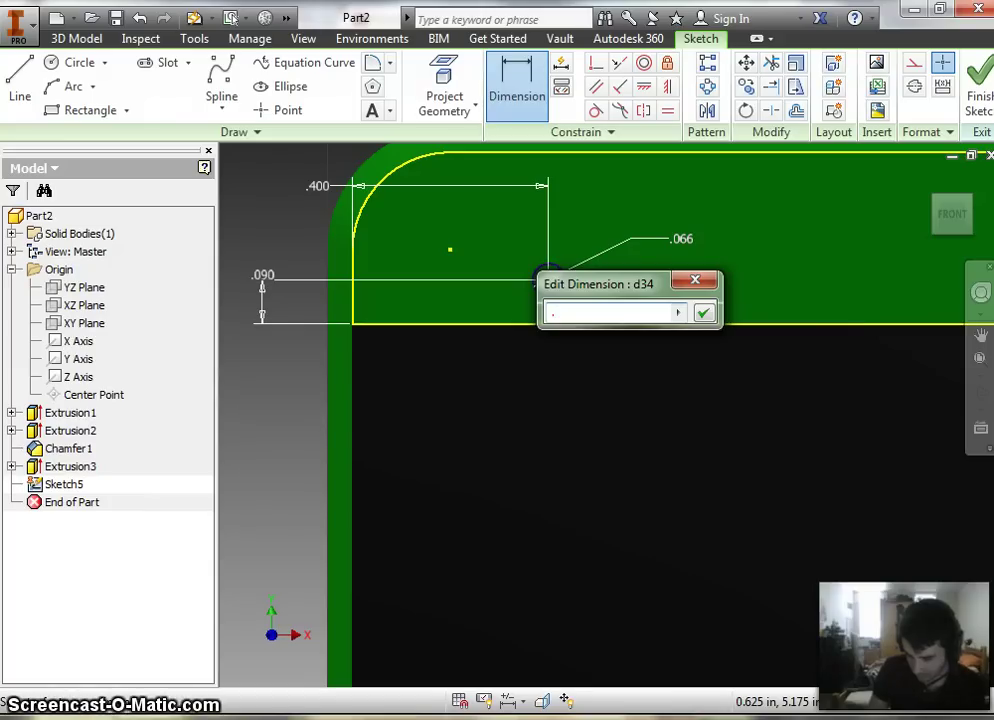
type("01")
key("Return")
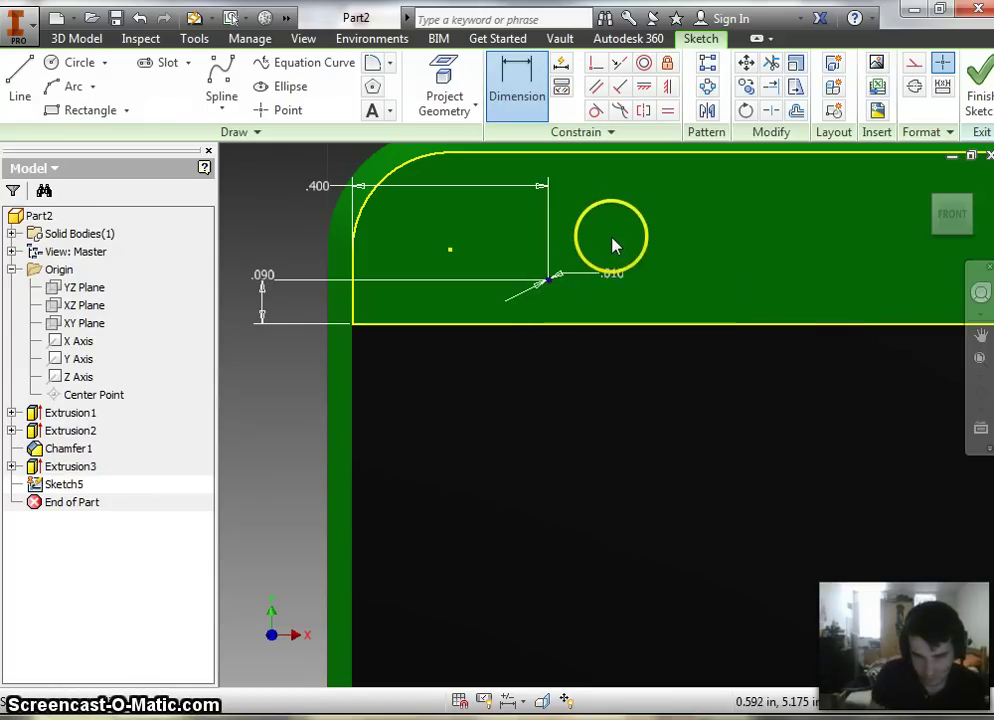
scroll(546, 286, "down", 2)
scroll(548, 289, "up", 3)
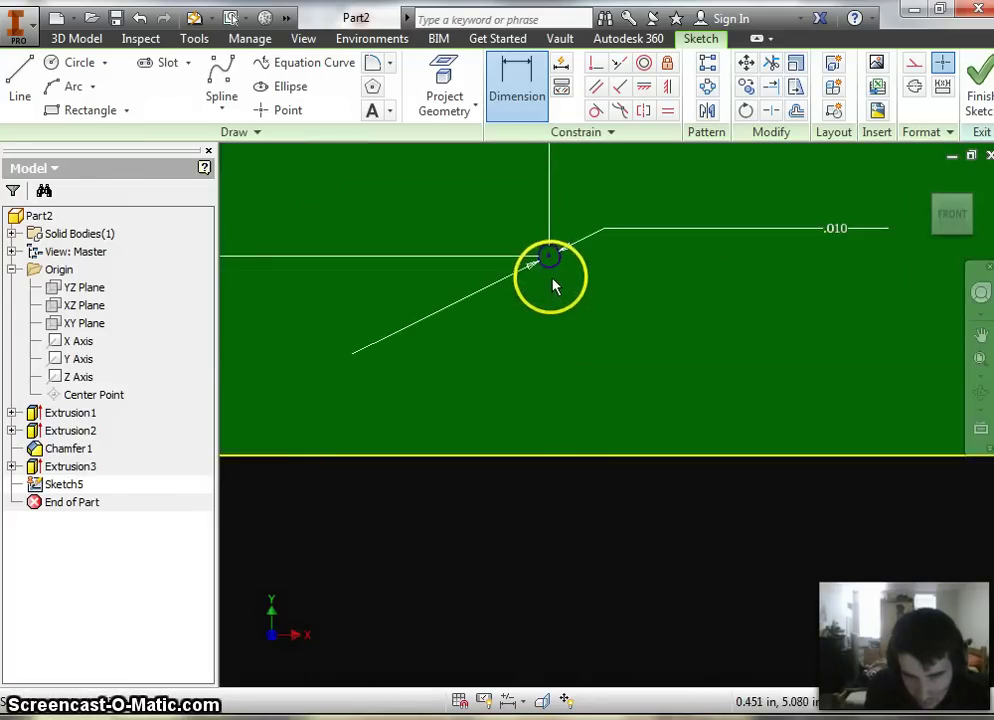
scroll(546, 290, "down", 3)
scroll(546, 260, "down", 3)
scroll(548, 248, "up", 3)
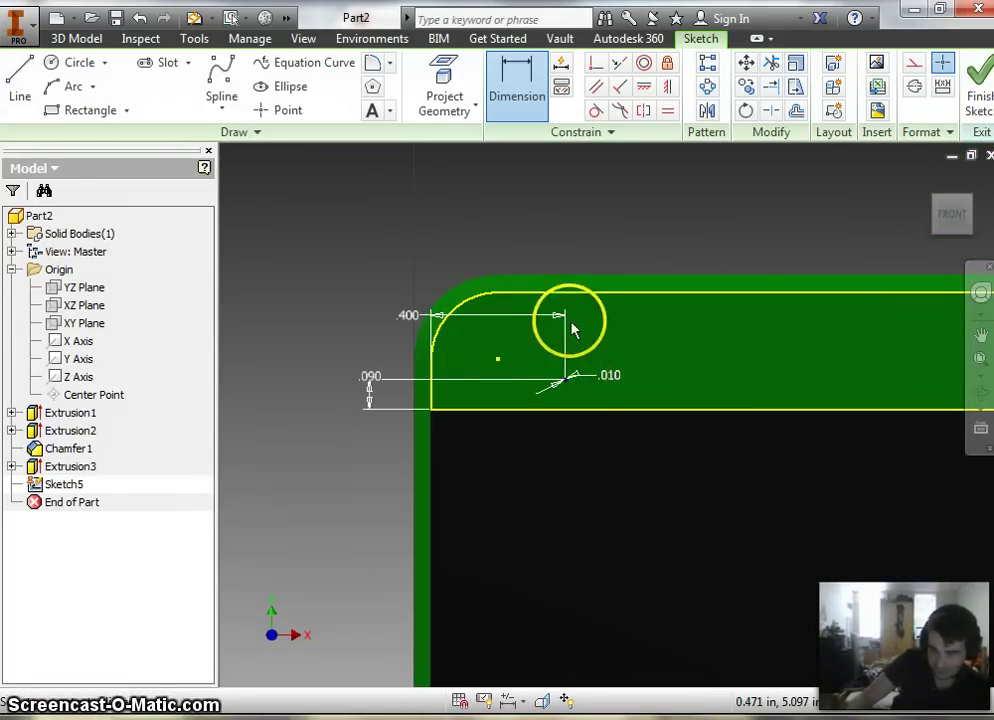
mouse_move(739, 204)
middle_mouse_down()
mouse_move(730, 155)
mouse_move(648, 173)
mouse_move(500, 177)
middle_mouse_up()
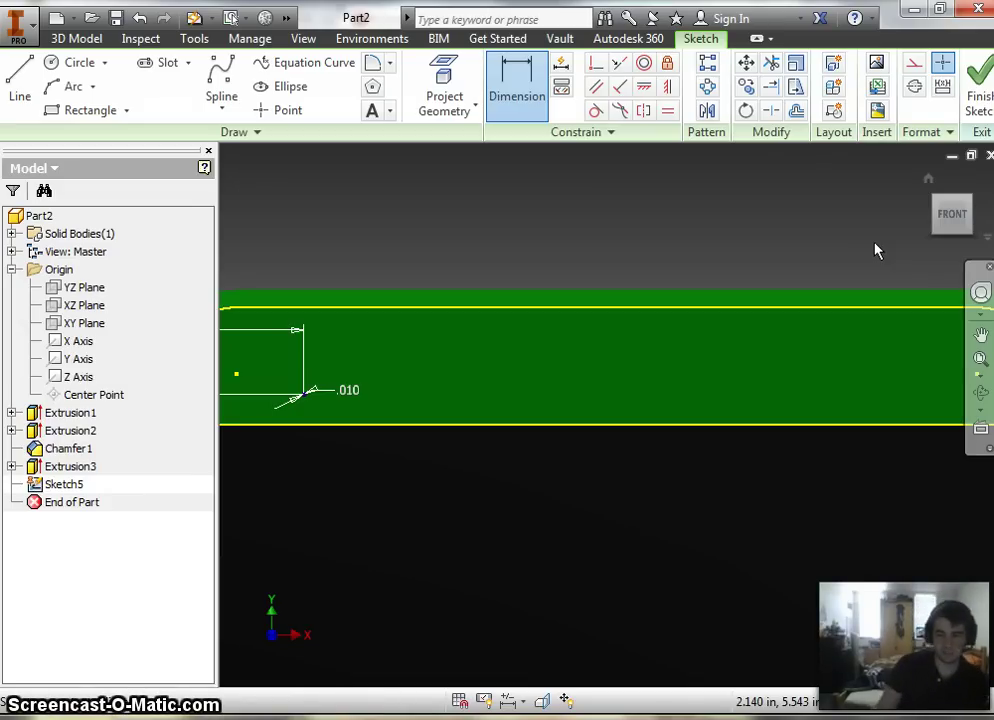
left_click(980, 92)
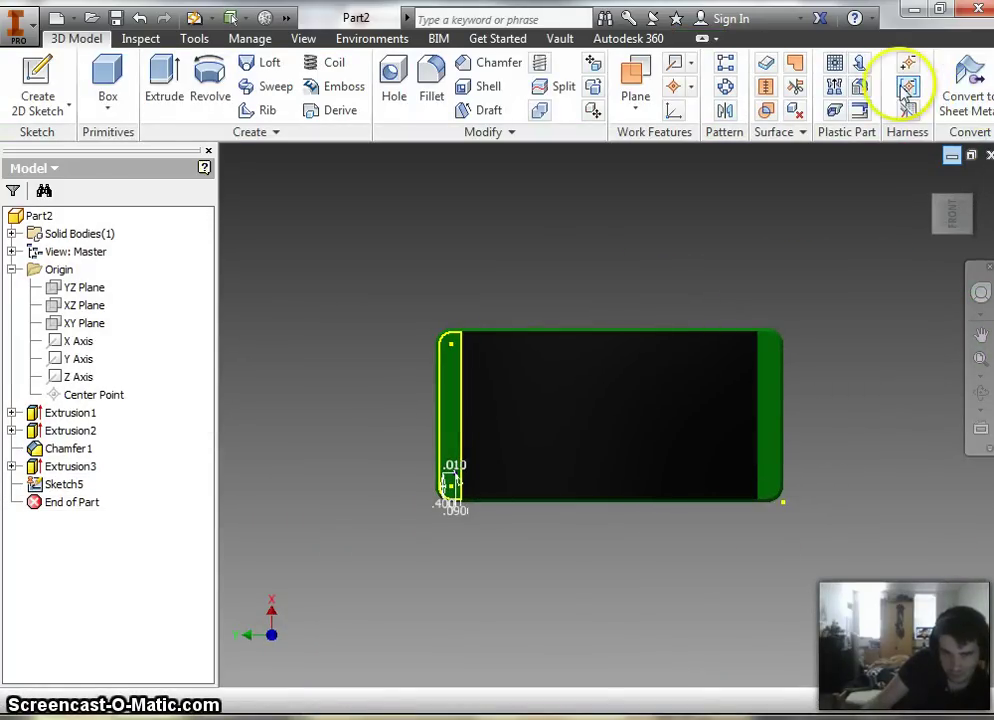
- Extrude the 0.01 in circle as a cut 0.1 in deep into the bezel
left_click(160, 85)
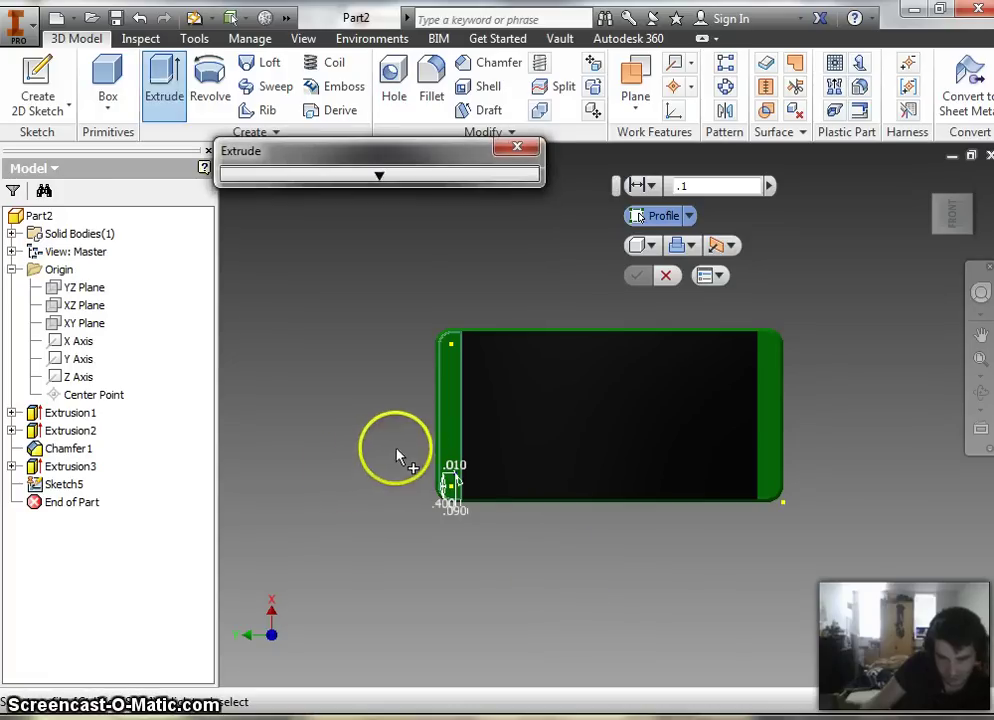
scroll(402, 459, "up", 5)
scroll(472, 557, "up", 4)
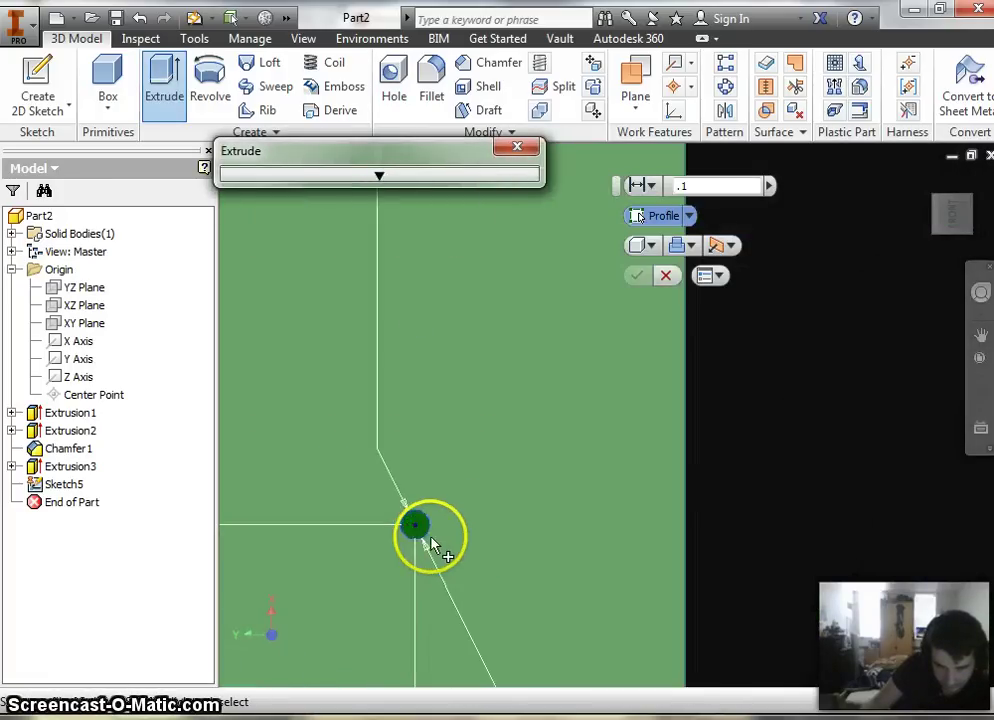
left_click(414, 518)
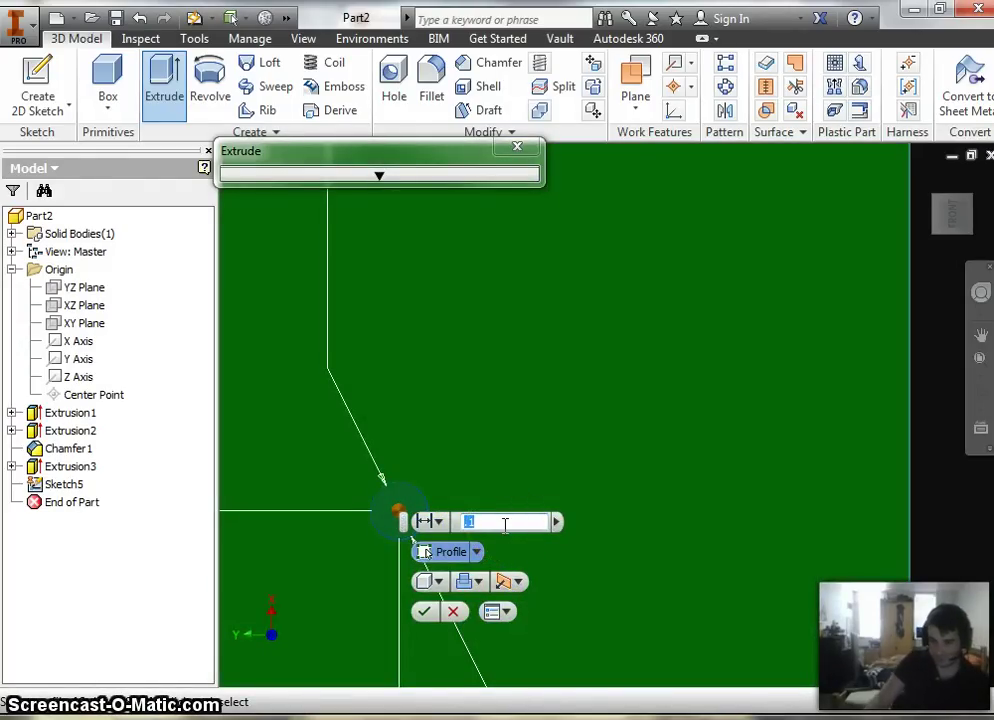
left_click(472, 582)
left_click(500, 636)
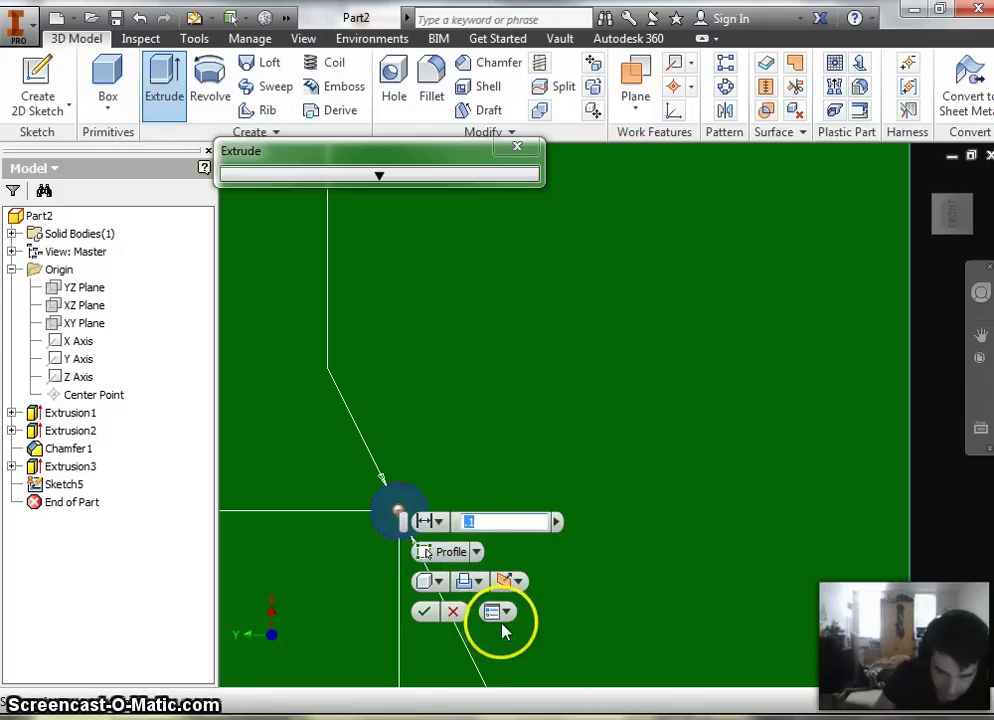
scroll(513, 430, "up", 5)
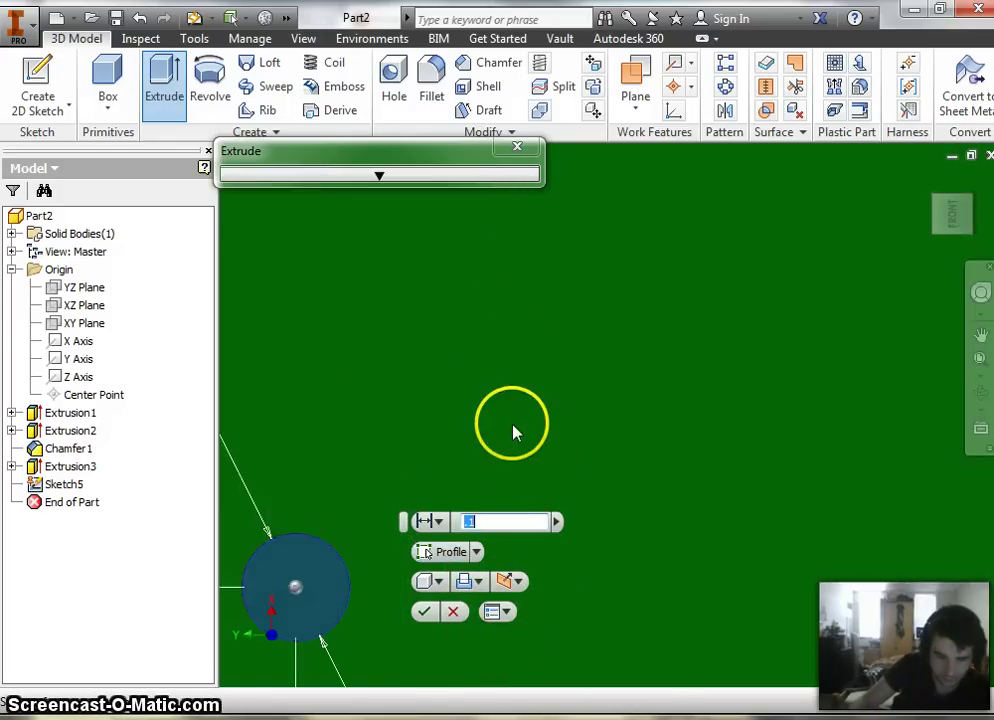
scroll(513, 430, "down", 3)
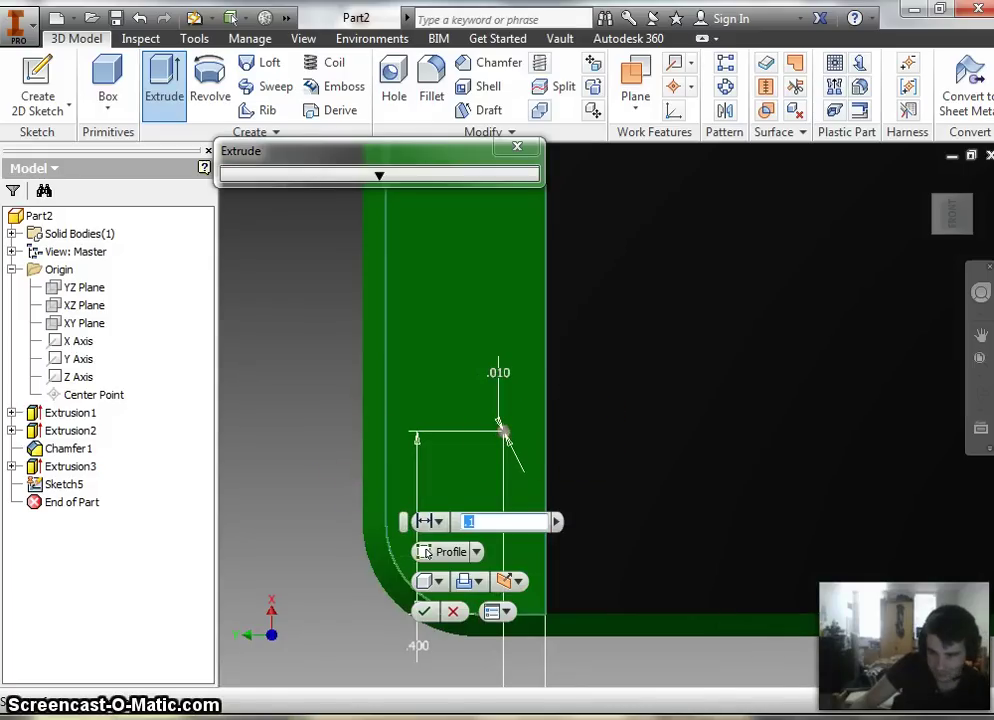
mouse_move(945, 215)
left_click_drag(945, 228, 970, 160)
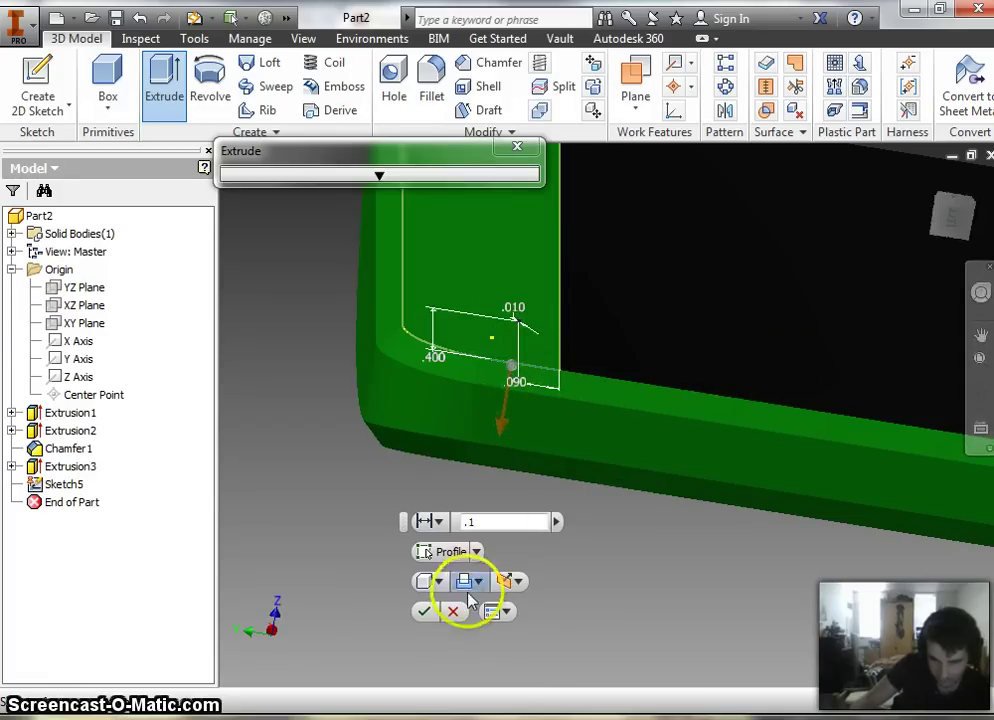
left_click(428, 612)
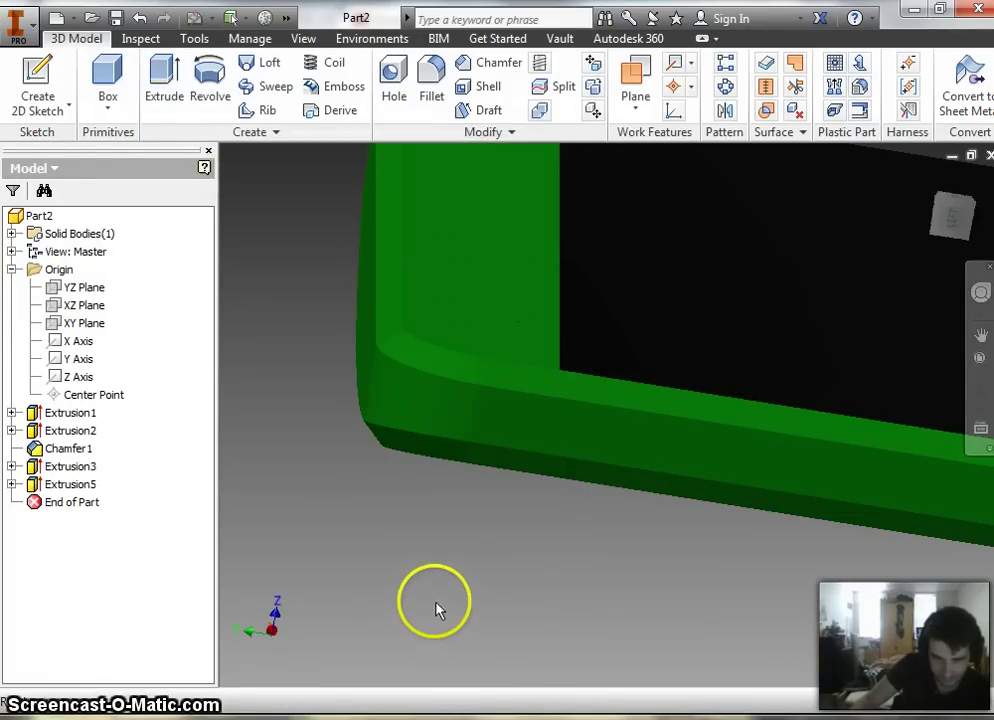
- Inspect the small hole in the bezel up close and in relation to the whole phone front
scroll(521, 333, "up", 3)
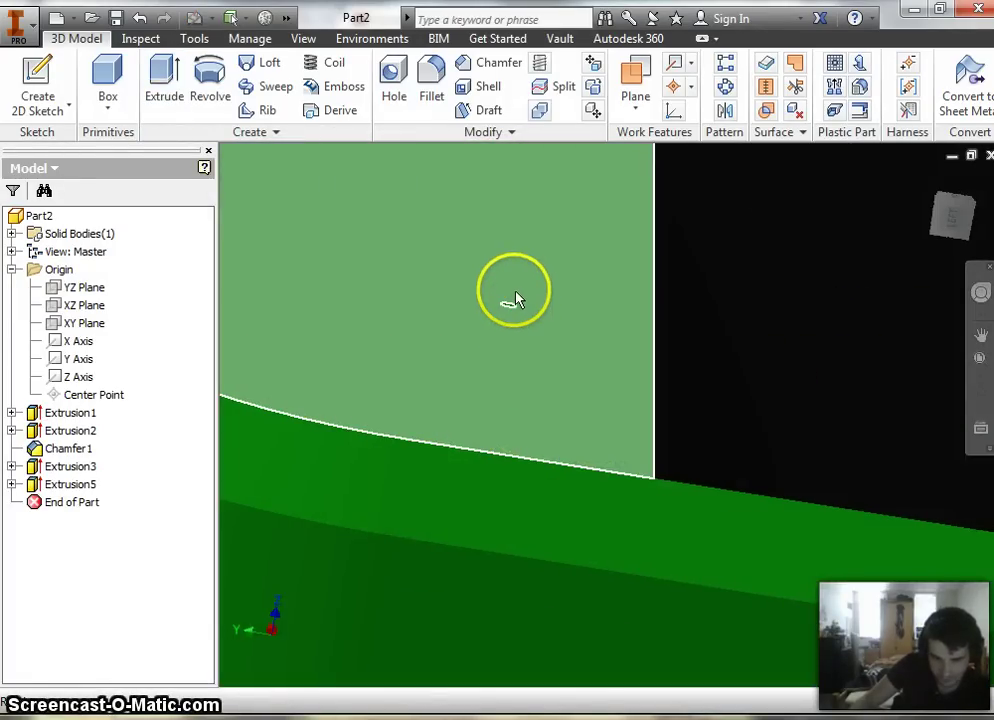
scroll(510, 305, "up", 2)
scroll(507, 313, "down", 1)
scroll(507, 313, "down", 5)
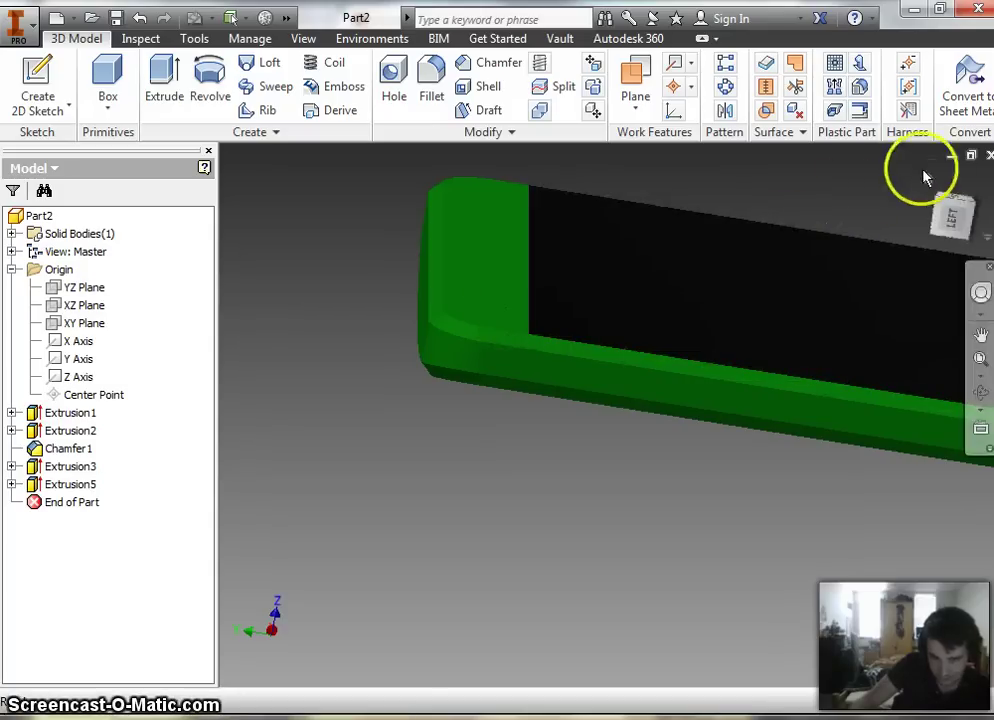
left_click_drag(945, 212, 661, 289)
scroll(661, 294, "up", 2)
scroll(632, 300, "down", 5)
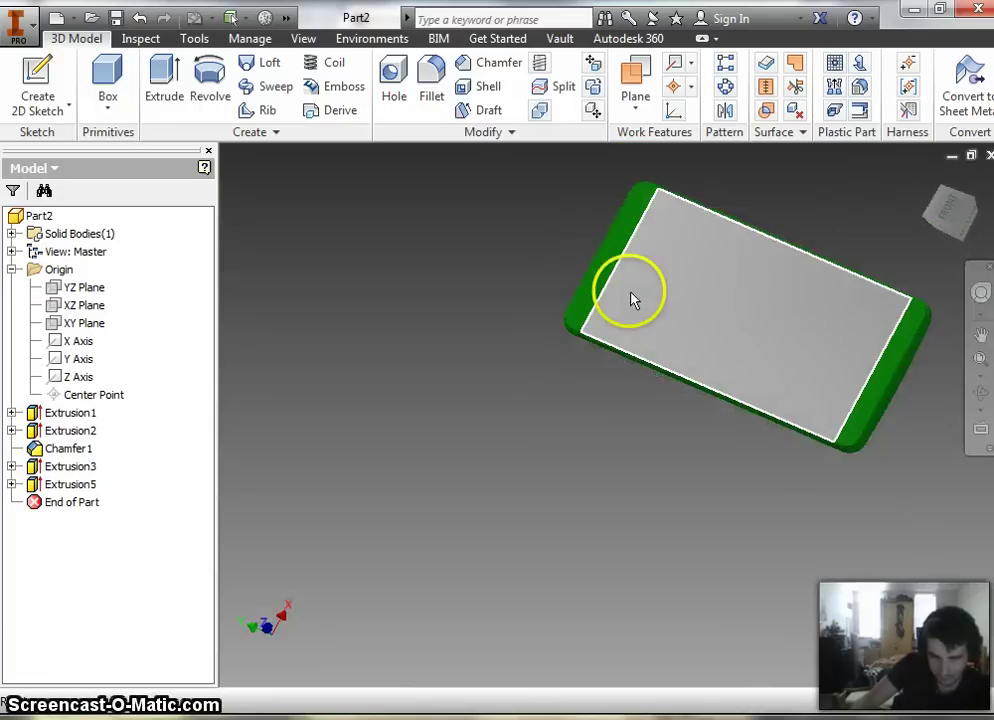
scroll(639, 288, "up", 1)
scroll(555, 352, "up", 4)
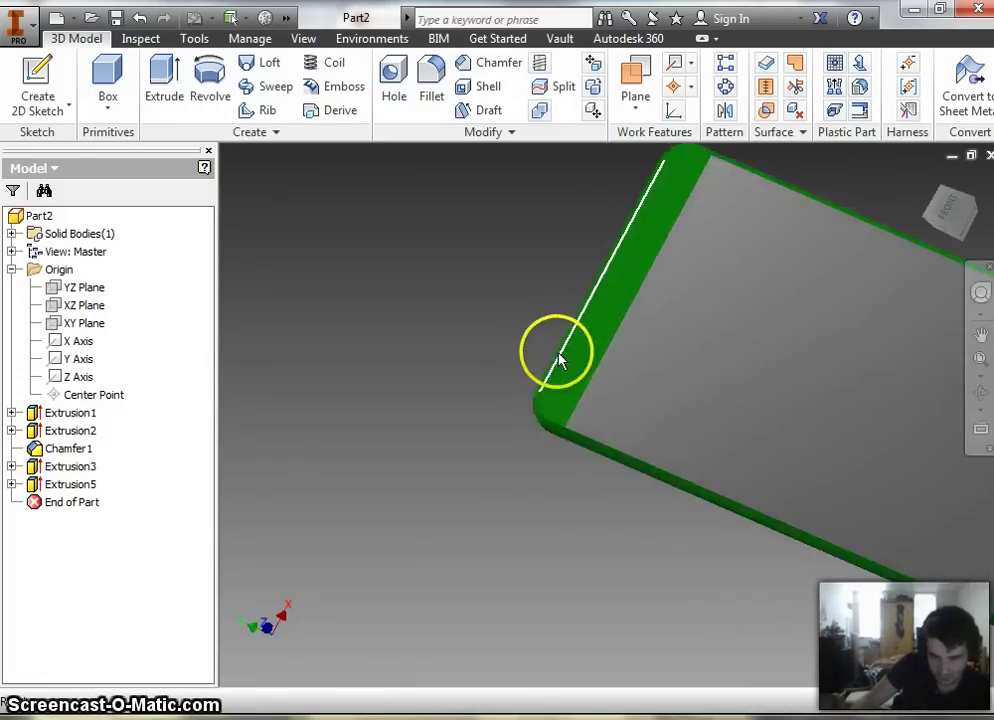
scroll(720, 205, "up", 1)
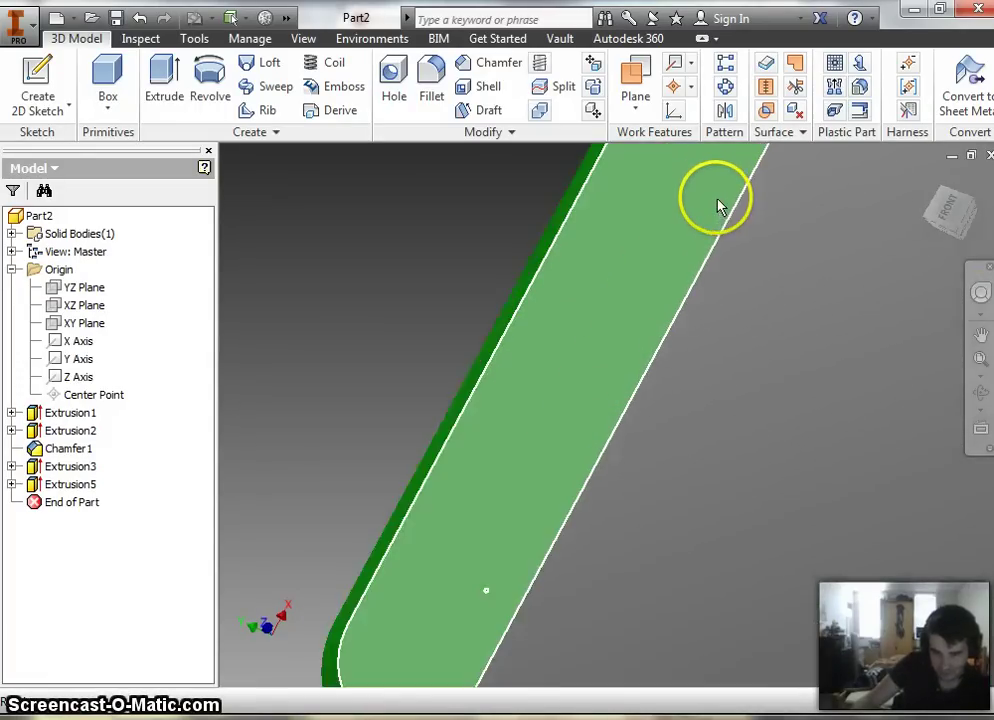
scroll(719, 204, "down", 5)
middle_click_drag(800, 183, 628, 330)
scroll(520, 355, "down", 2)
scroll(519, 354, "up", 6)
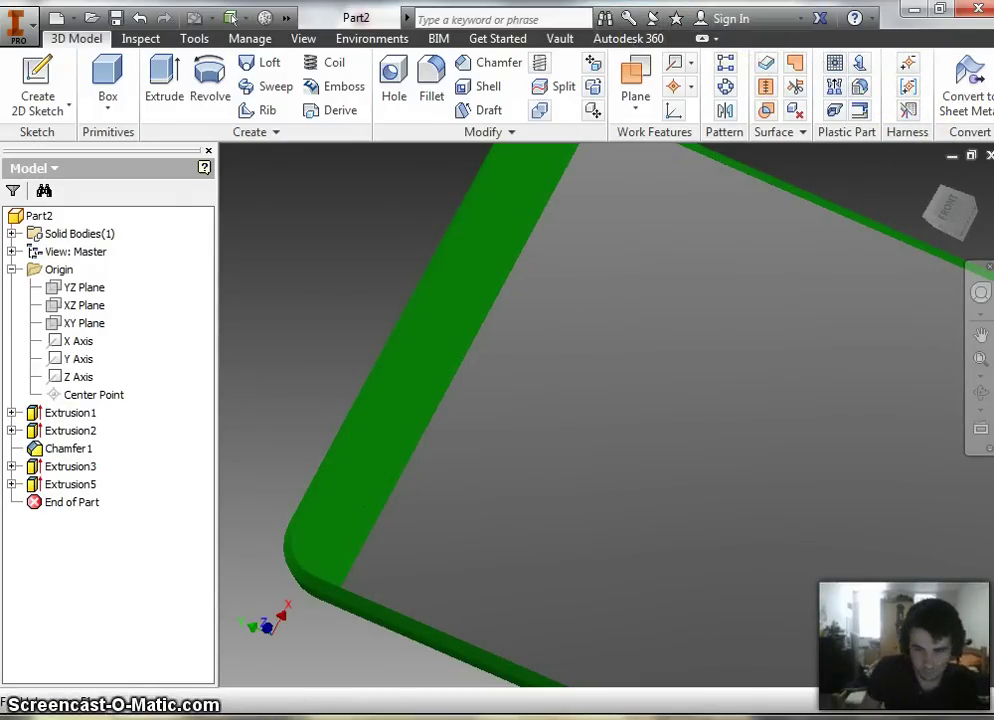
- Start a rectangular pattern of the small hole cut, using the bezel edge that borders the screen as the first direction
left_click(728, 72)
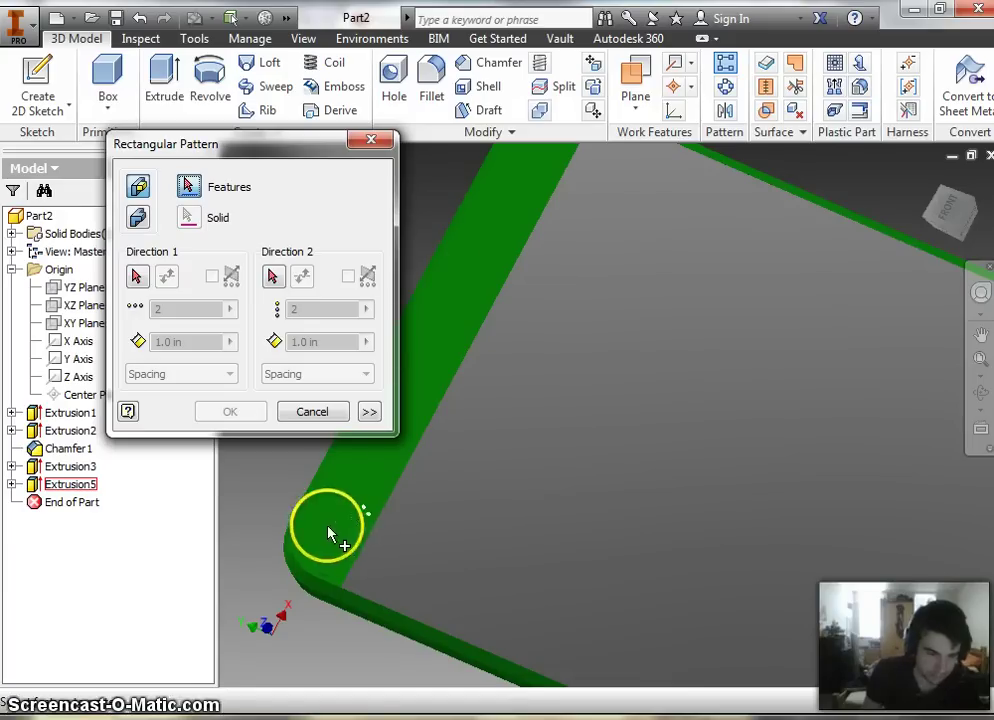
left_click(82, 486)
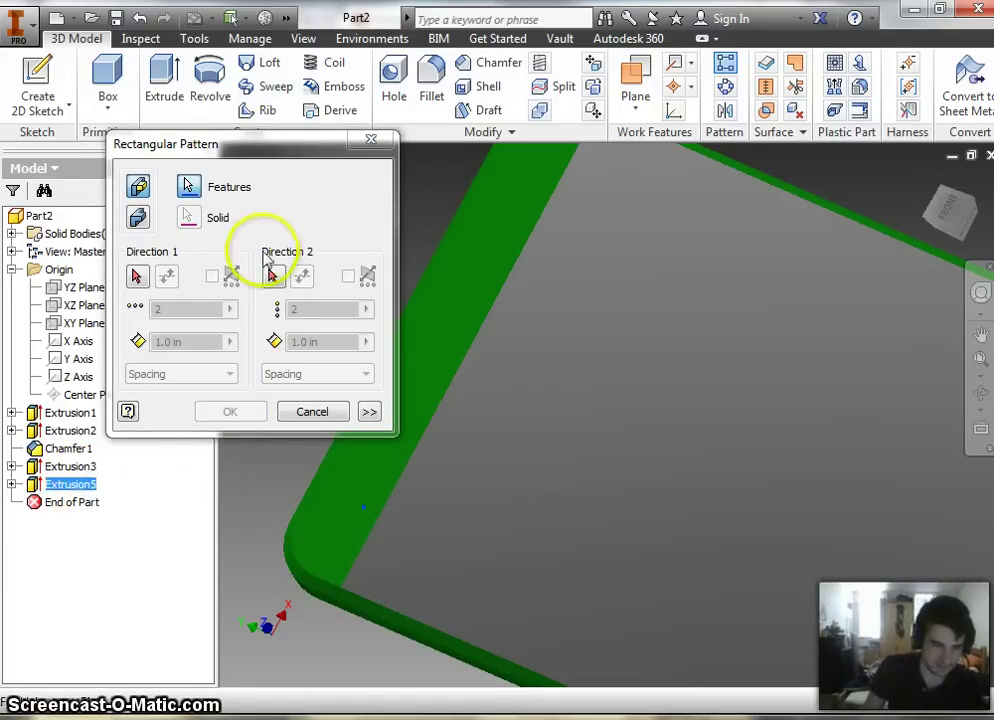
left_click(138, 279)
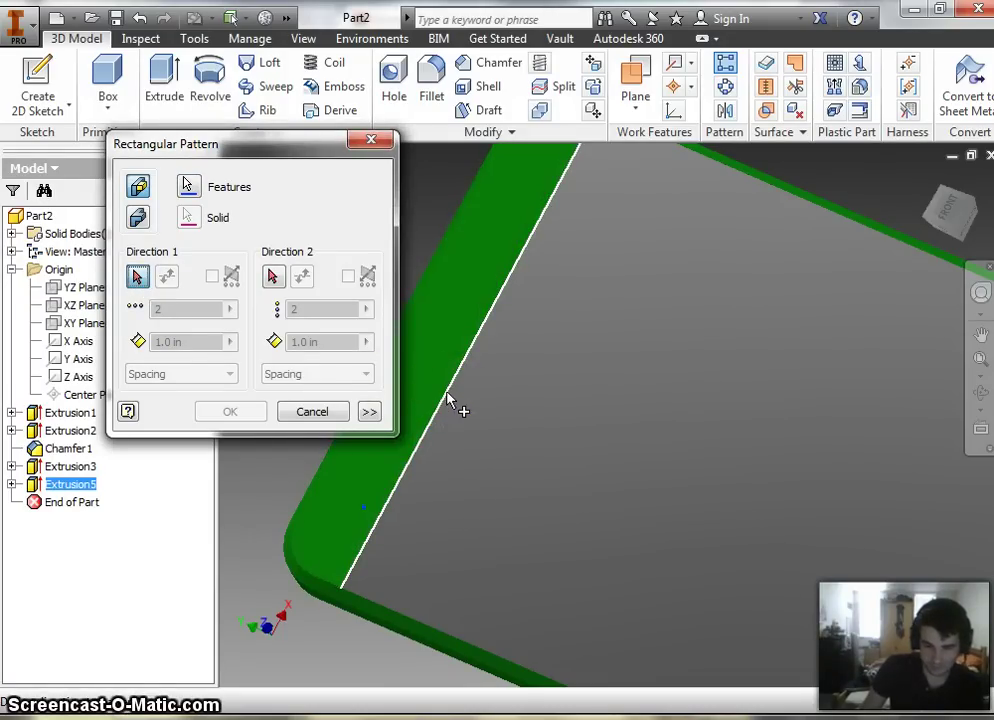
left_click(448, 400)
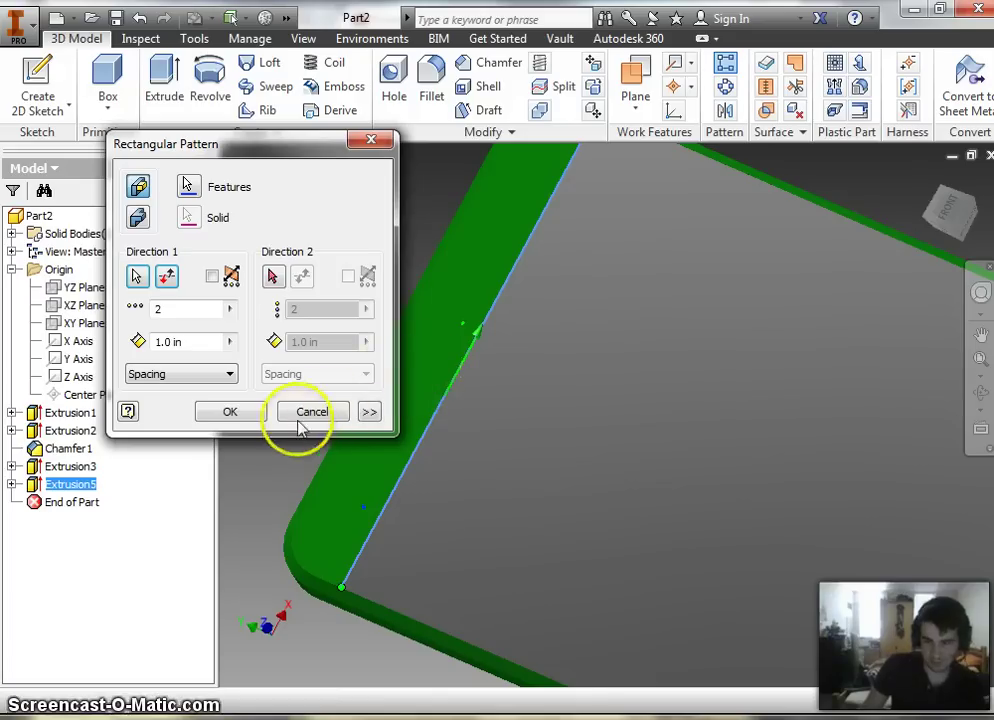
- Set the pattern's first-direction count to 70 and accept the large number of occurrences
left_click(166, 309)
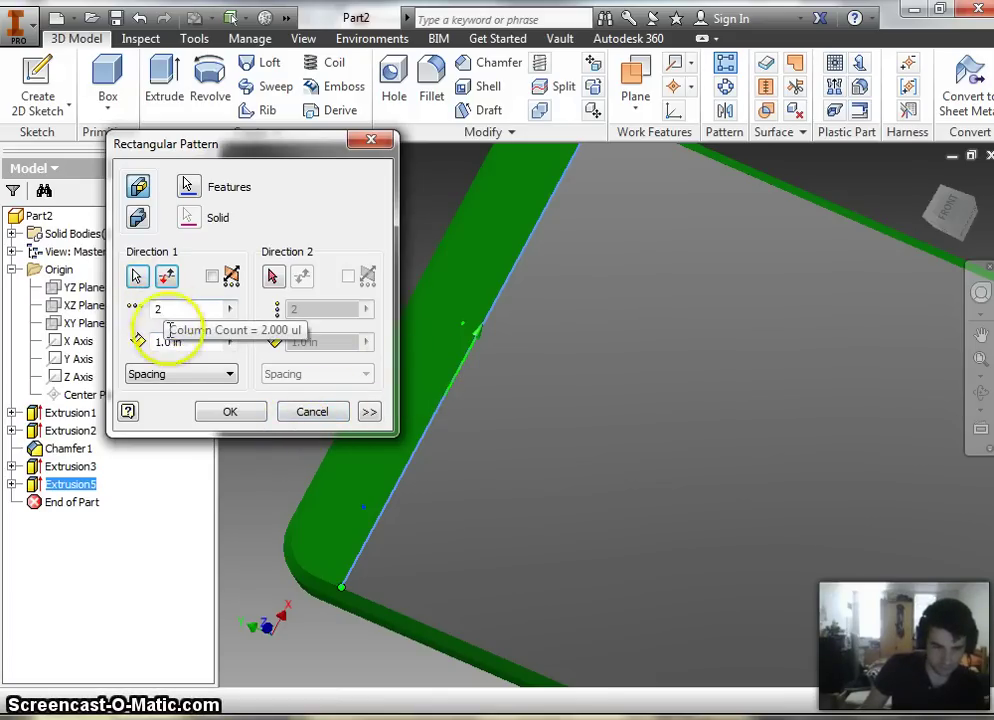
double_click(160, 310)
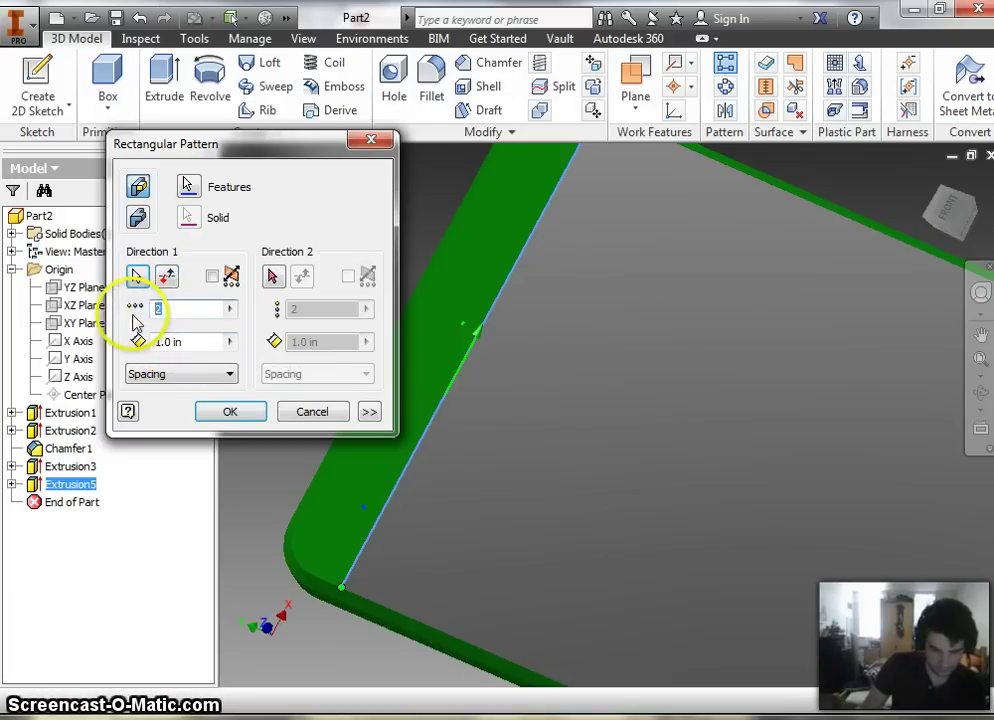
type("100")
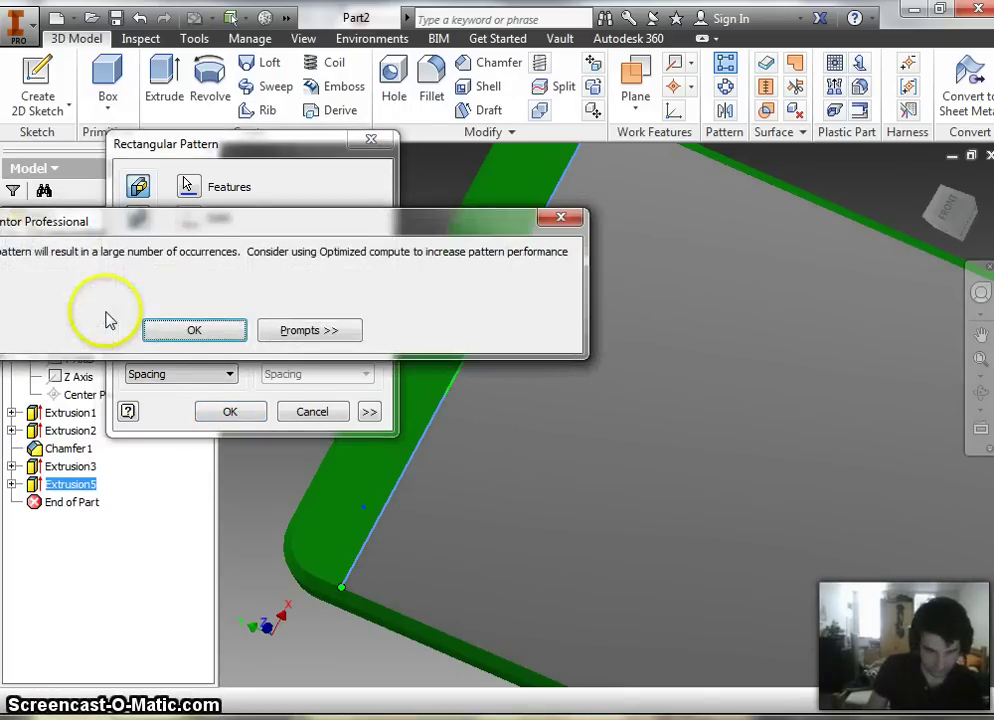
left_click_drag(288, 220, 484, 166)
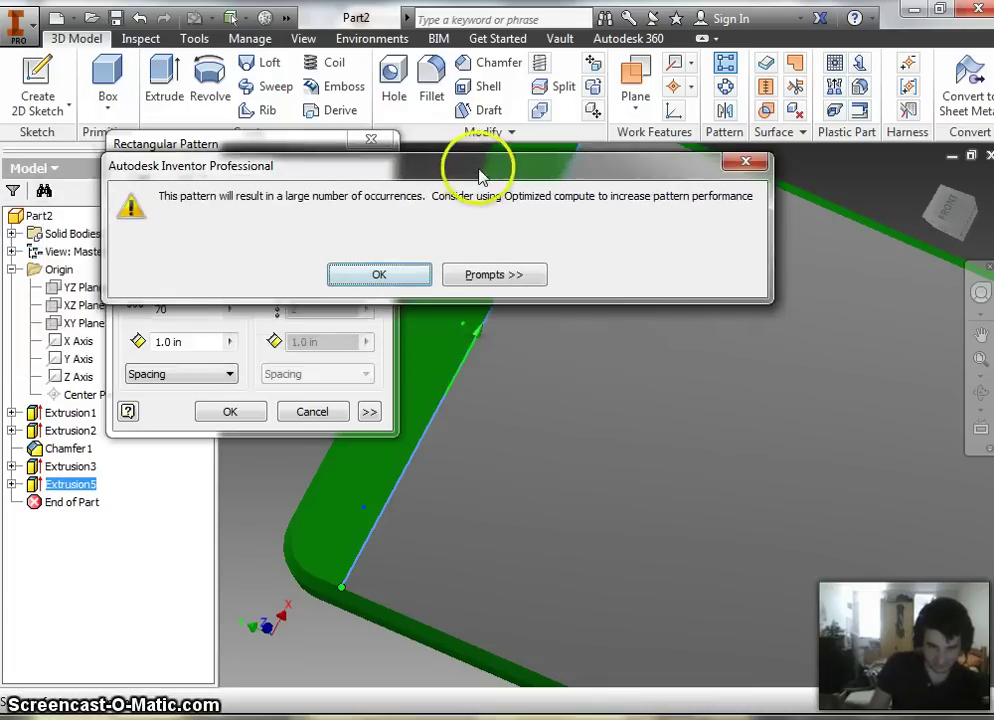
left_click(414, 276)
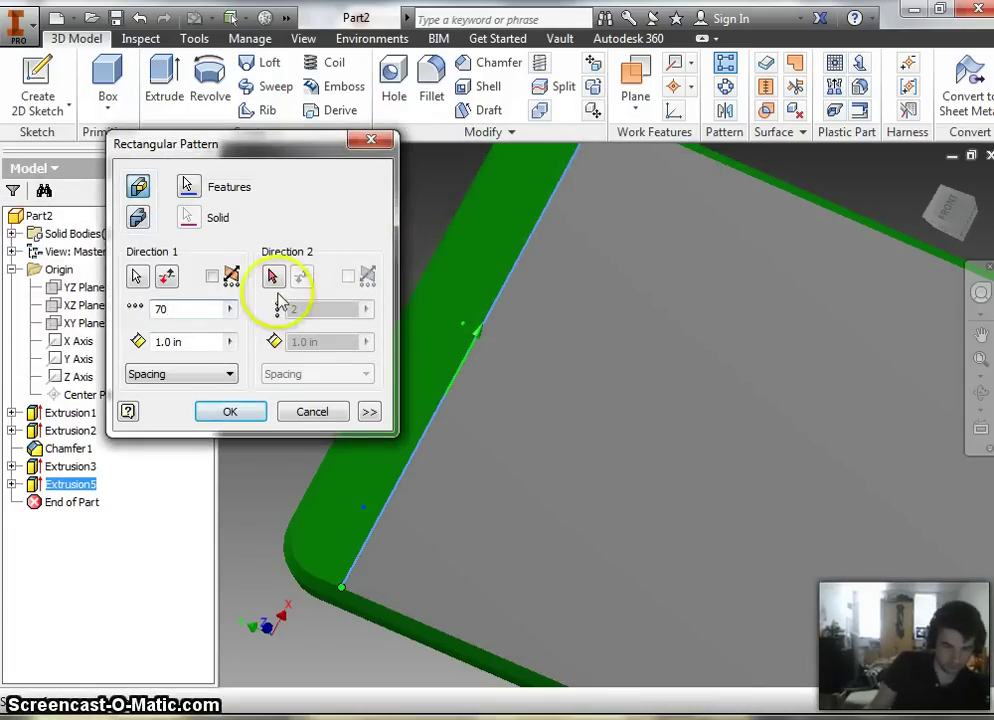
- Set the pattern's first-direction spacing to 0.02 in and its count to 80
left_click_drag(180, 342, 155, 342)
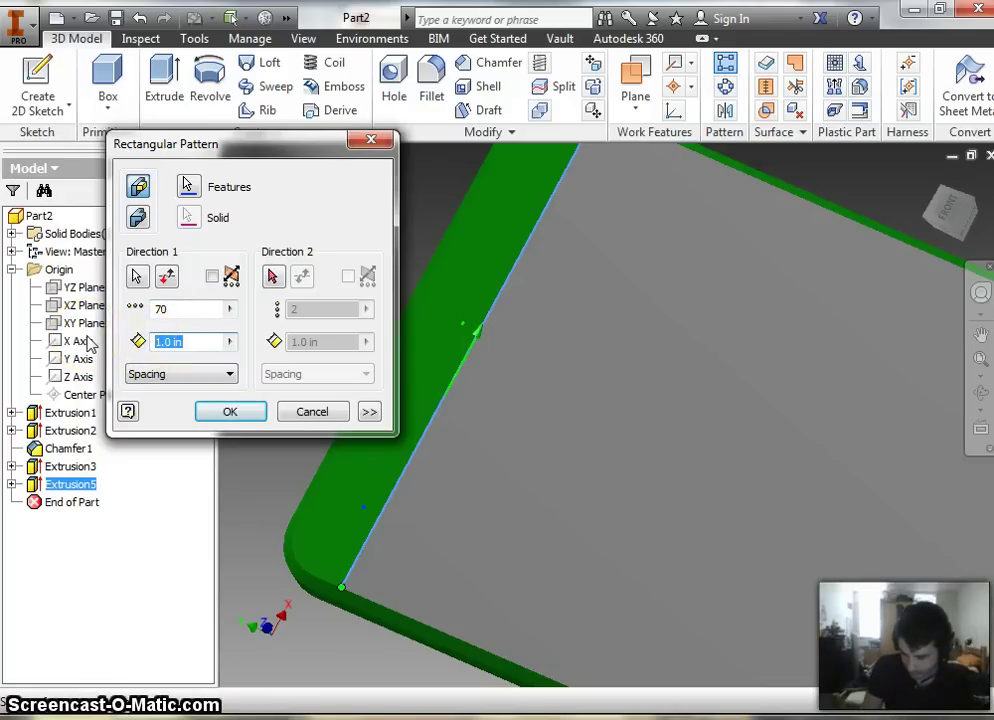
type(".02")
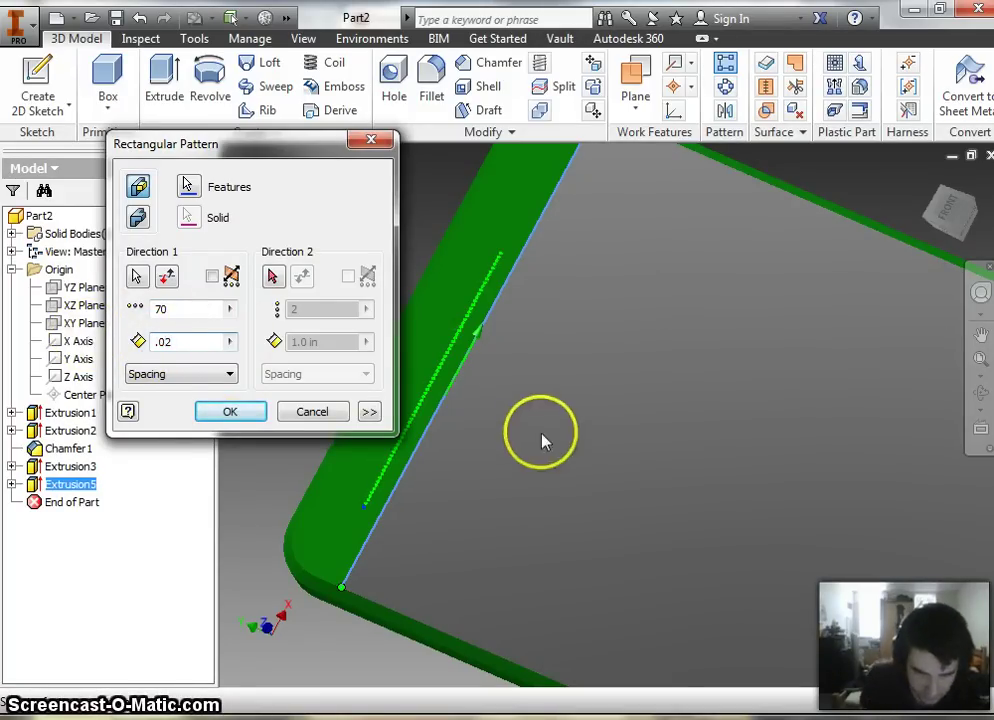
scroll(460, 378, "up", 3)
scroll(455, 375, "down", 3)
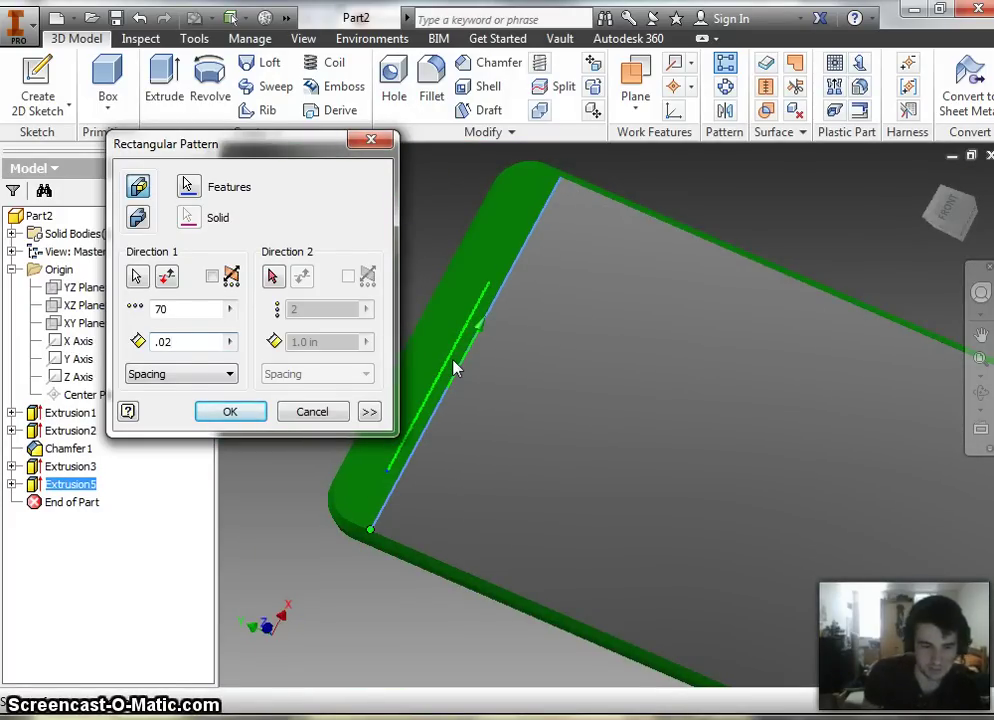
left_click_drag(192, 309, 128, 330)
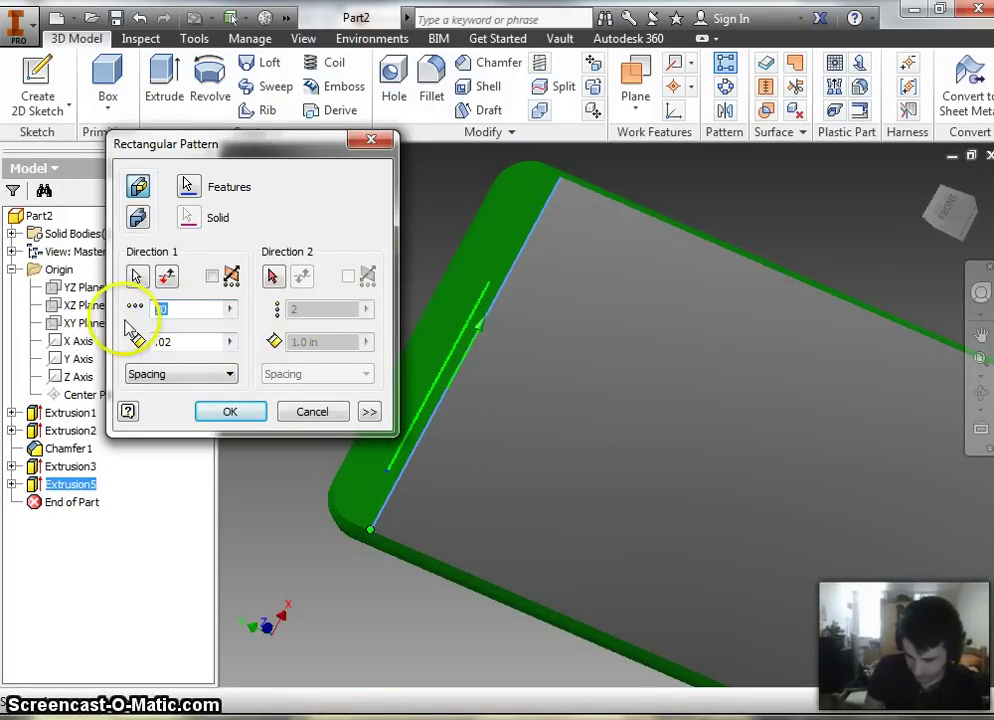
left_click(193, 330)
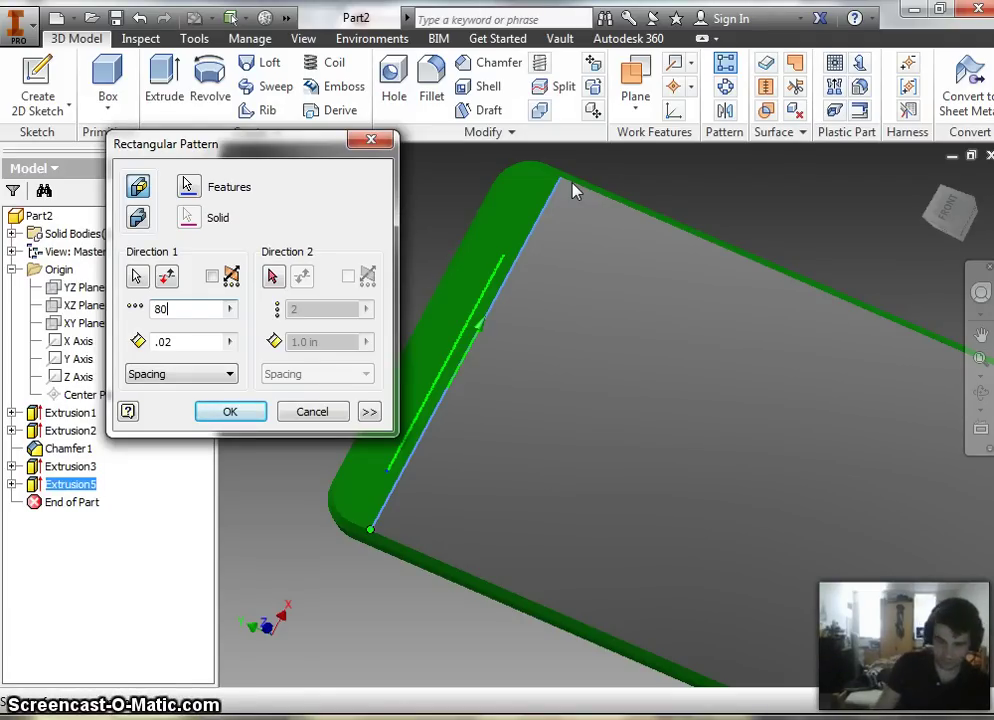
- Use the short bezel edge at the screen's corner as the pattern's second direction, pointing away from the screen
left_click(273, 276)
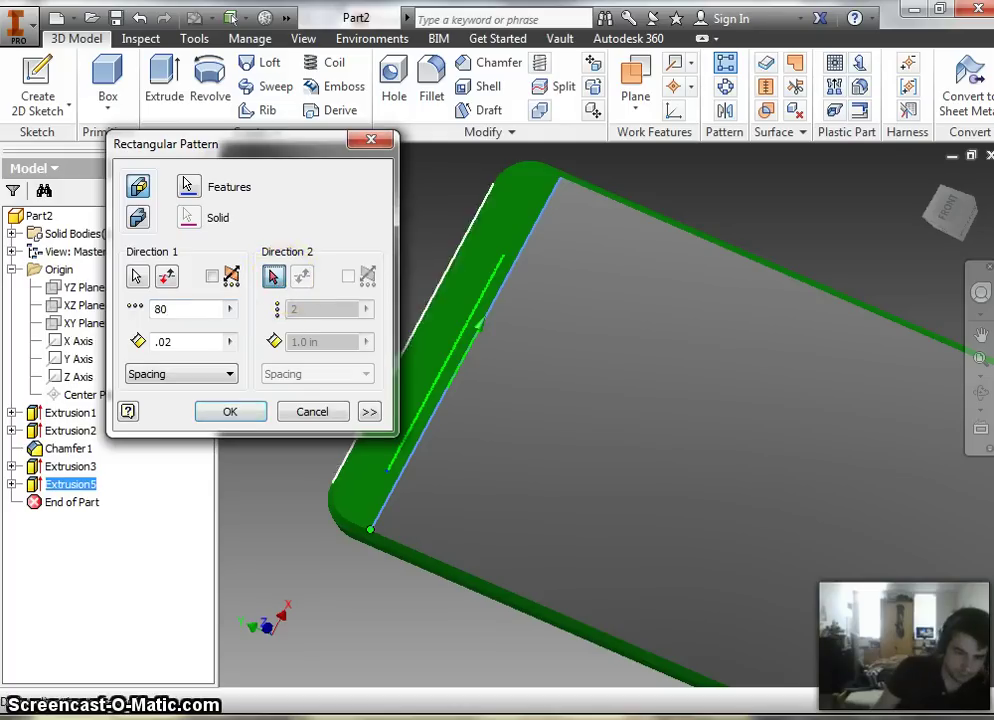
left_click(363, 537)
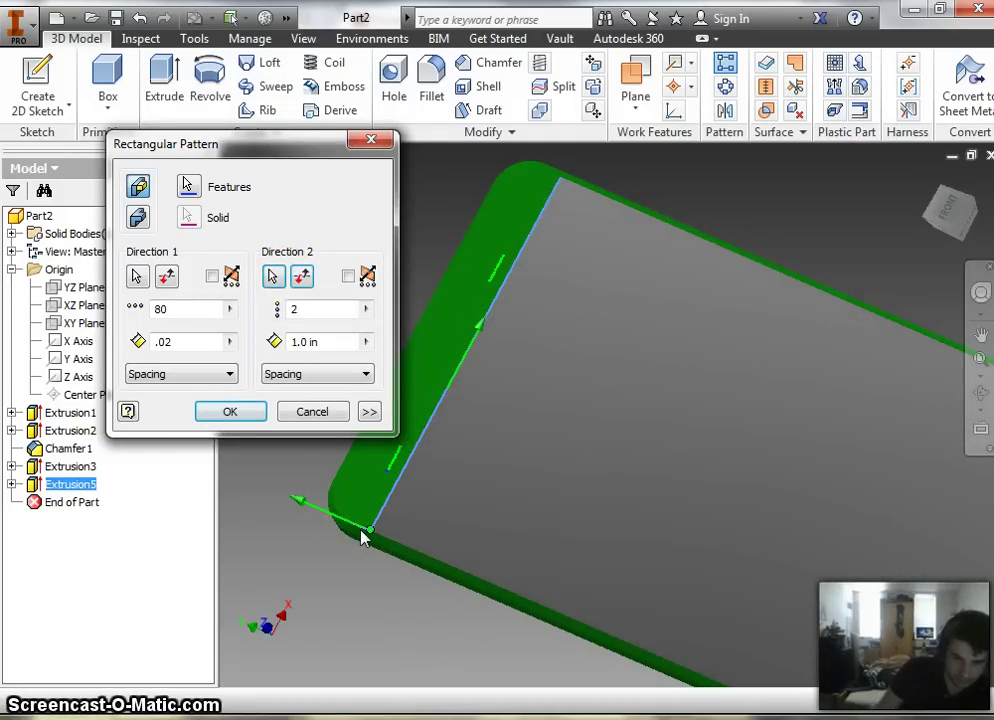
left_click(366, 550)
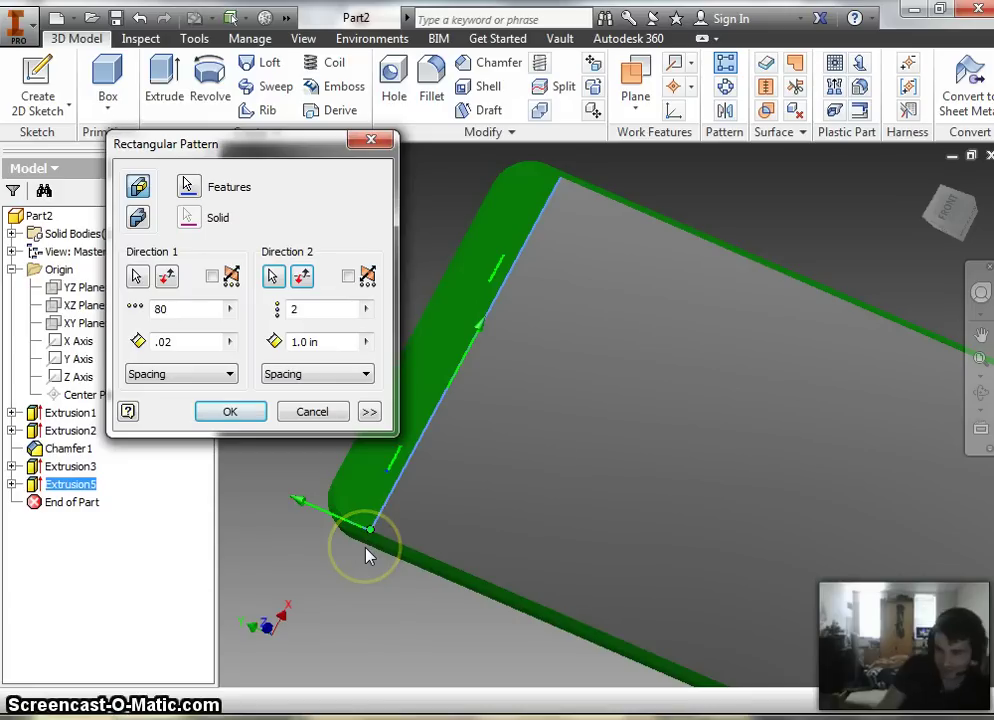
left_click(300, 280)
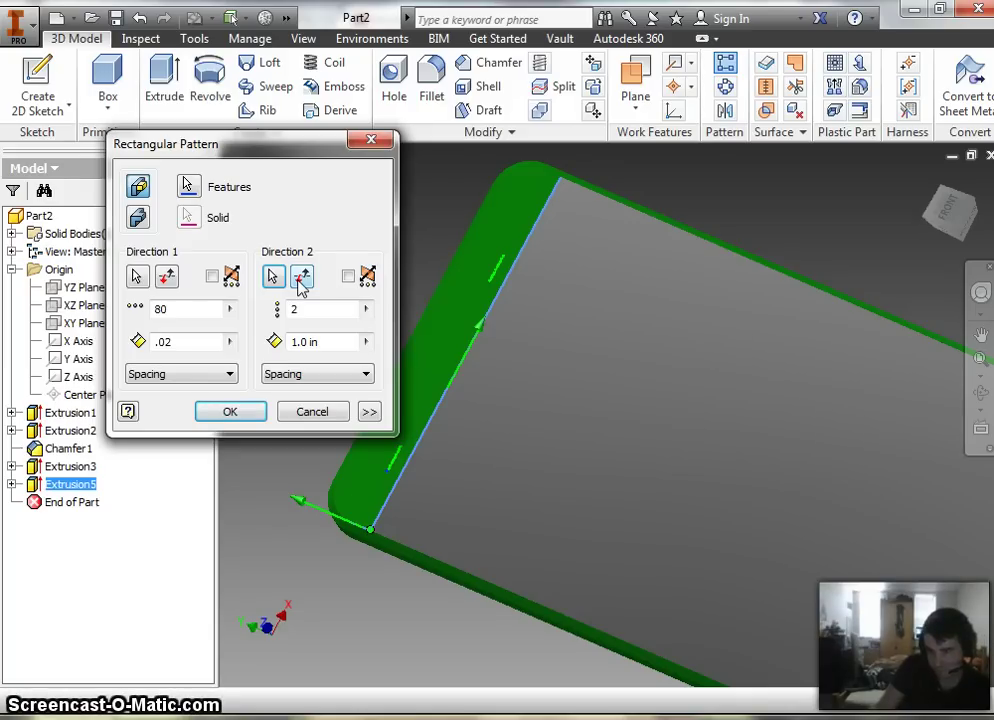
- Set the pattern's second-direction spacing to 0.02 in and its count to 5
double_click(309, 342)
left_click_drag(309, 345, 284, 359)
type(".02")
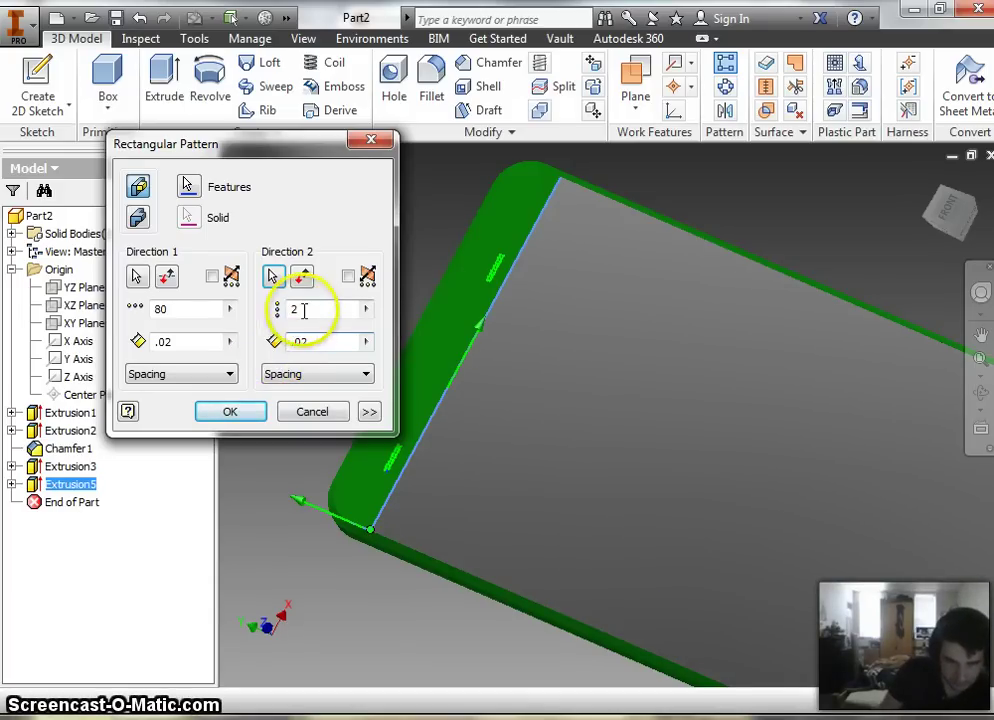
double_click(292, 311)
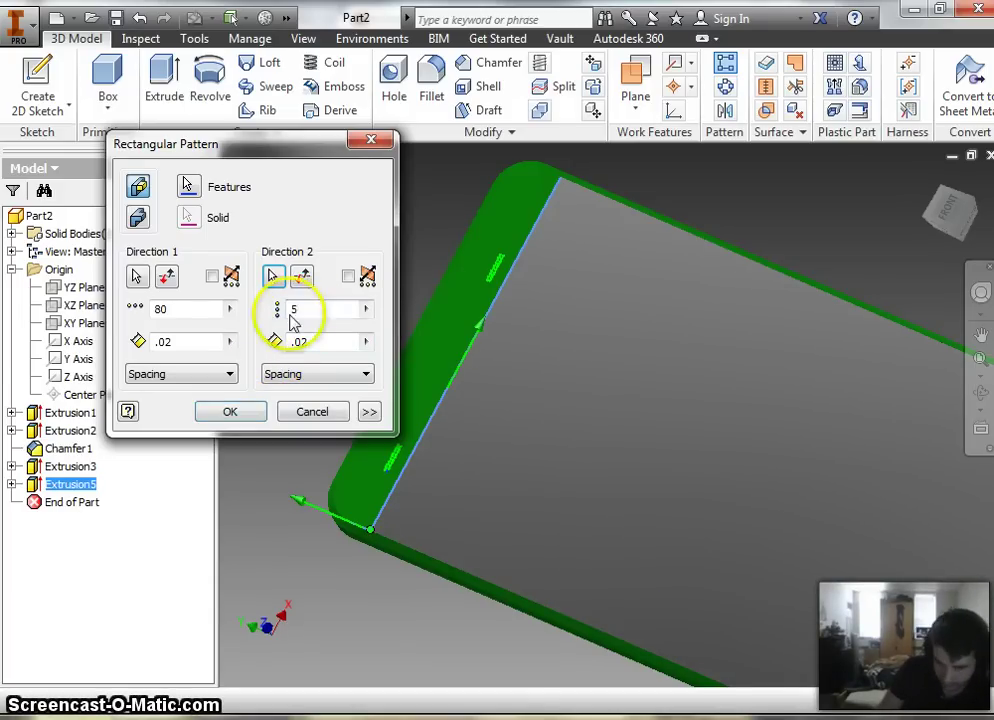
type("5")
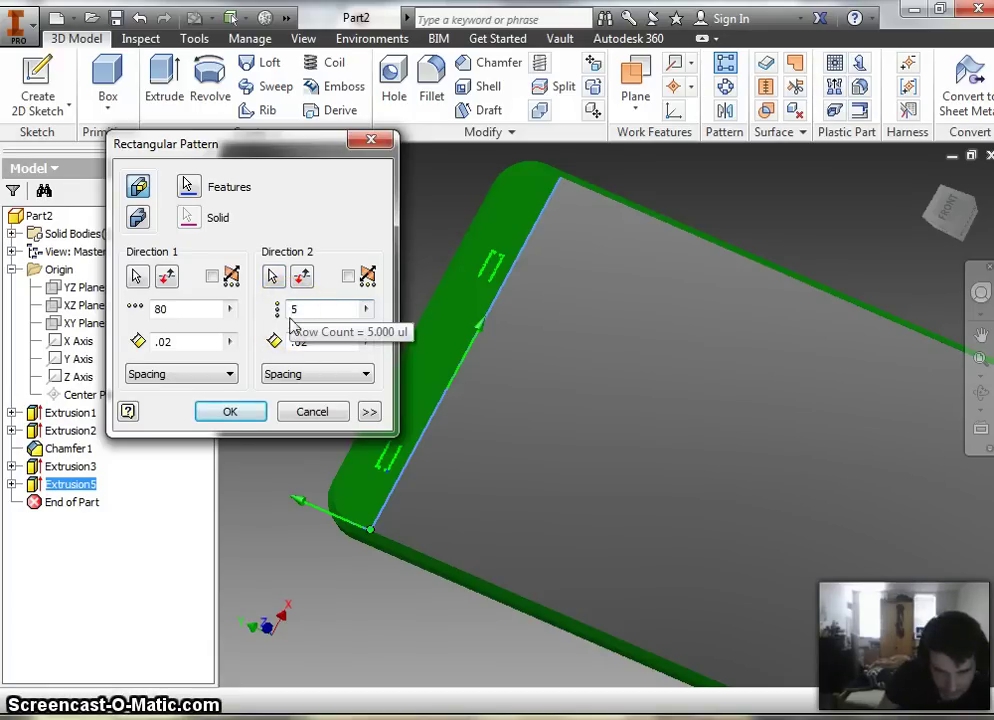
- Check the preview of the hole grid on the bezel and create the rectangular pattern
scroll(480, 273, "down", 3)
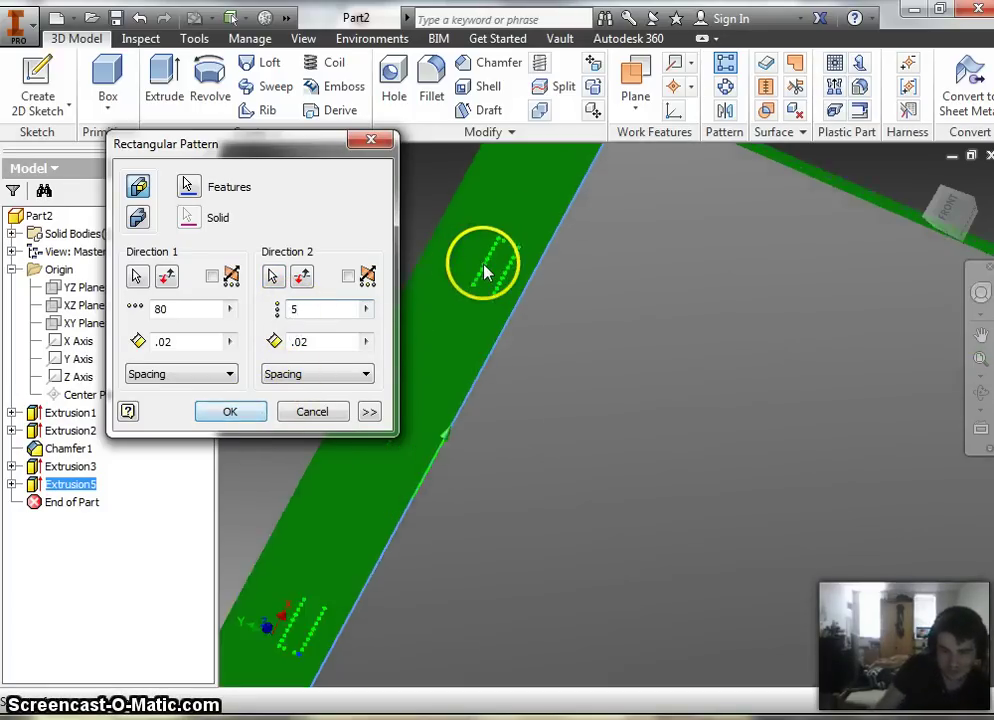
scroll(475, 273, "down", 2)
scroll(482, 267, "up", 2)
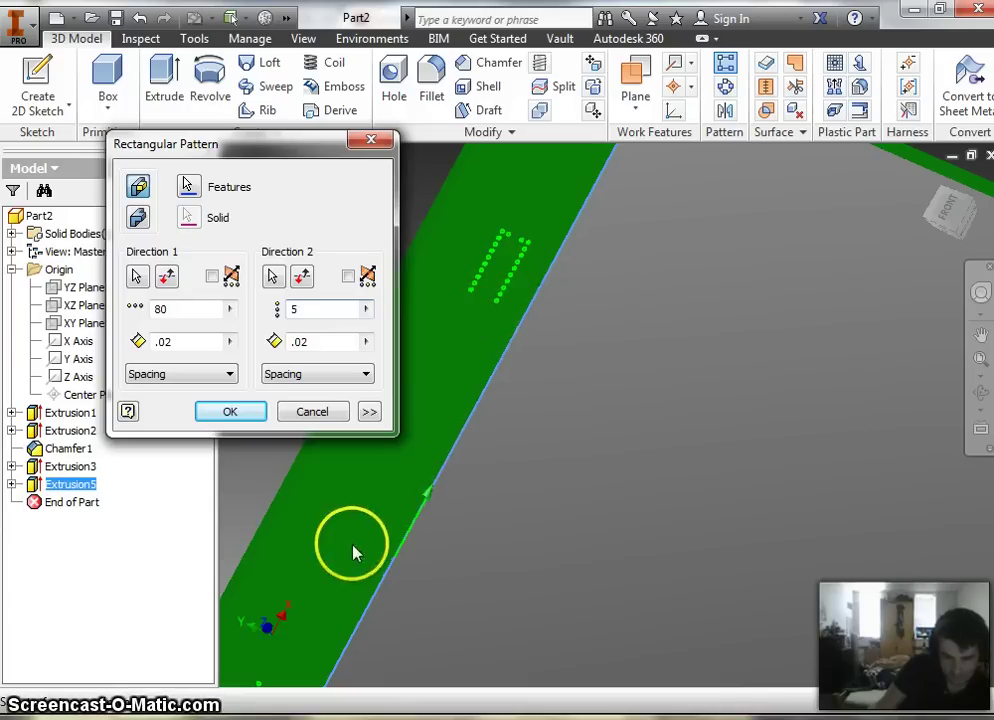
left_click(495, 252)
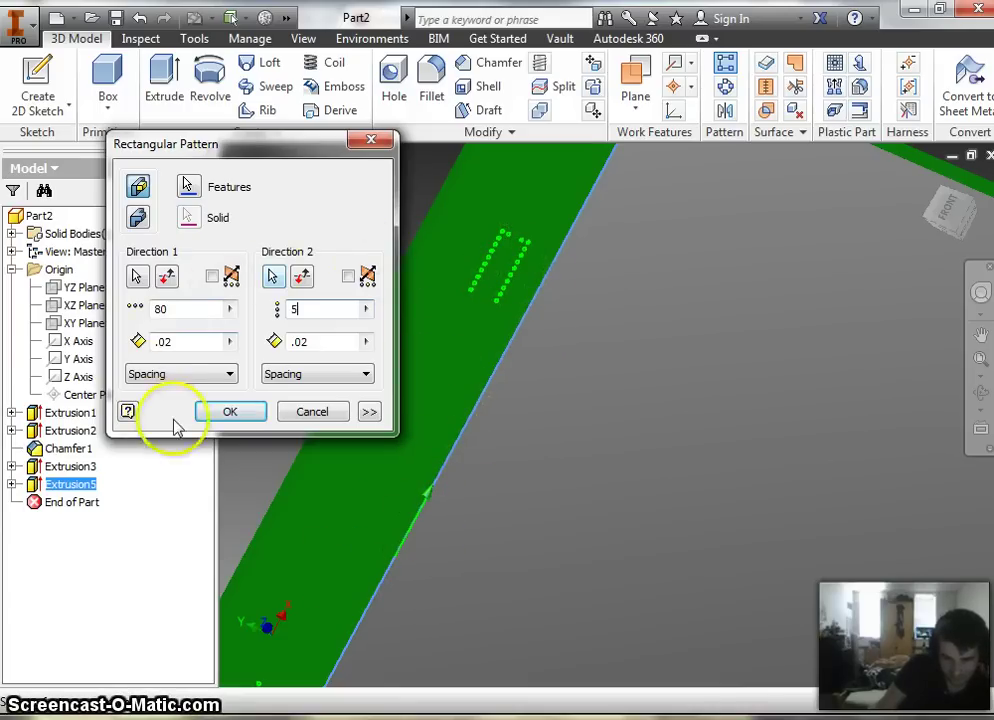
left_click(229, 418)
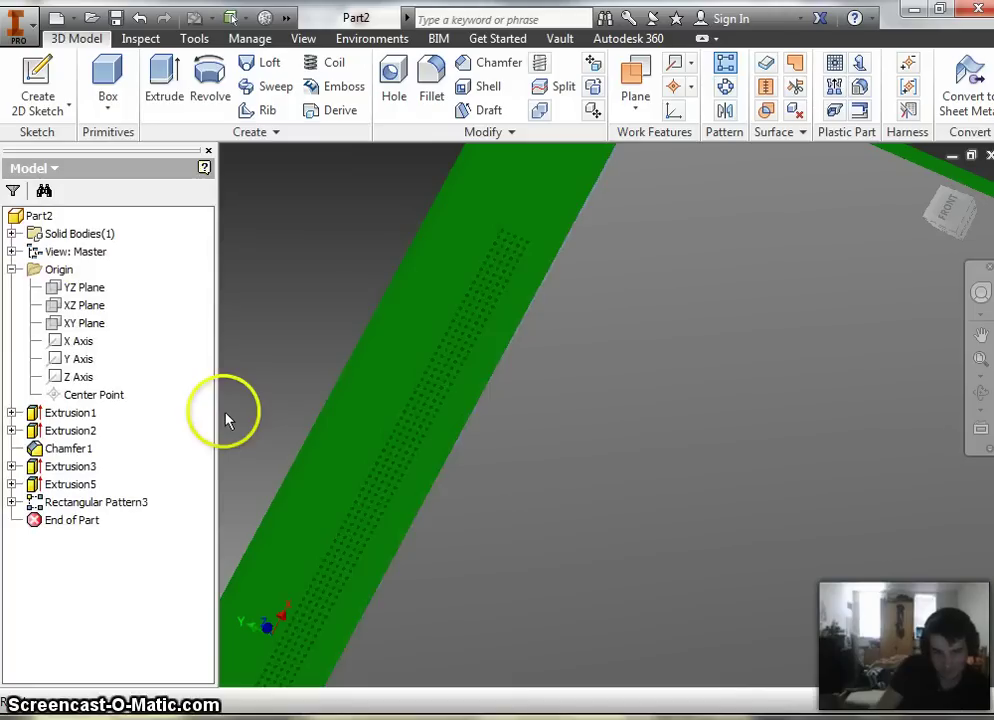
- Examine the finished hole grid on the bezel up close and in relation to the whole front face
scroll(470, 400, "down", 2)
scroll(397, 419, "up", 4)
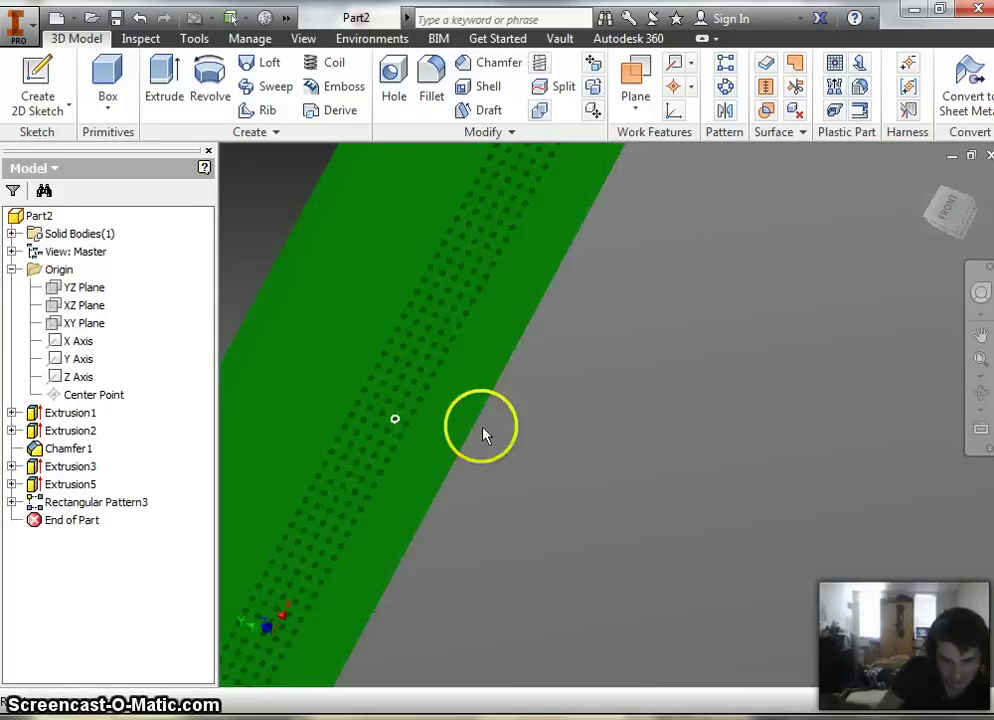
scroll(440, 402, "down", 2)
middle_click_drag(397, 373, 577, 337)
scroll(463, 450, "up", 1)
scroll(464, 441, "down", 5)
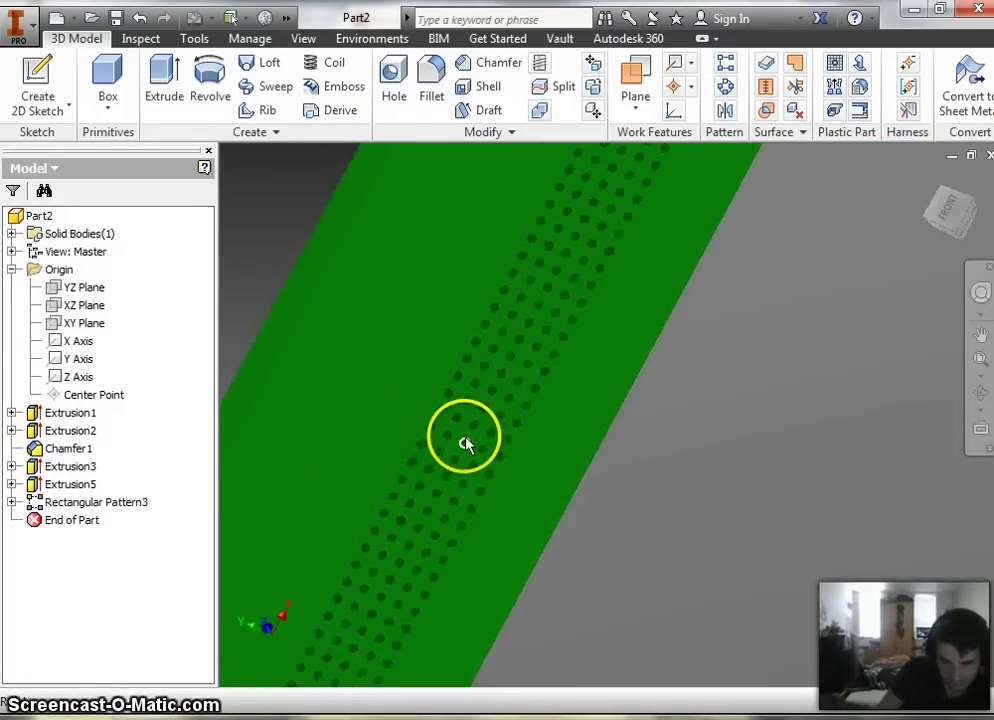
scroll(460, 435, "down", 3)
scroll(462, 430, "up", 3)
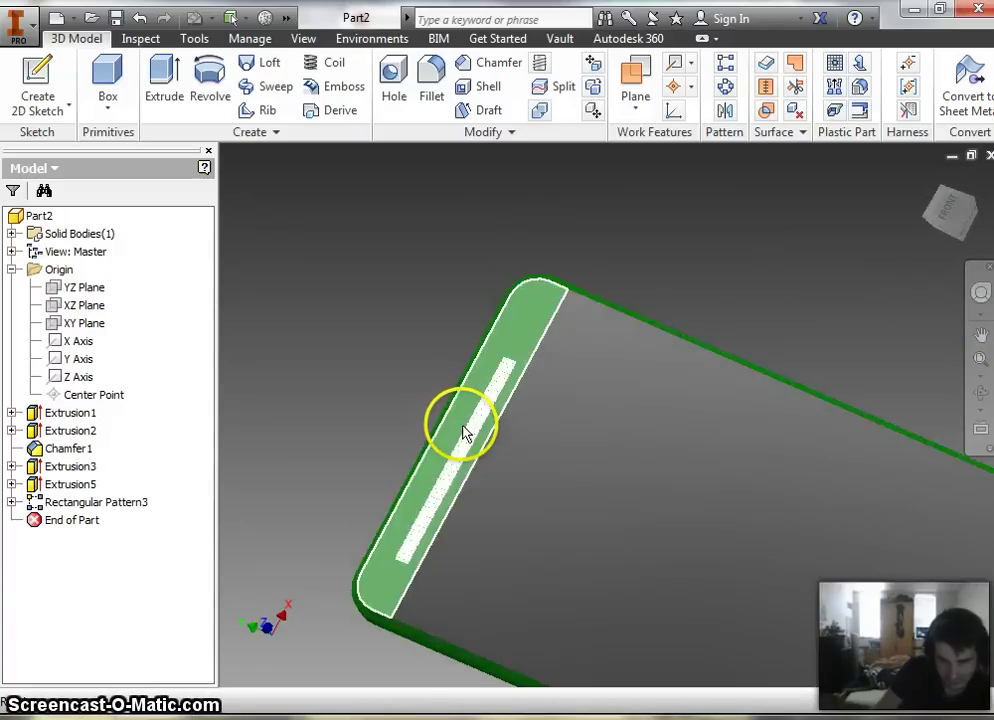
middle_click_drag(760, 472, 637, 346)
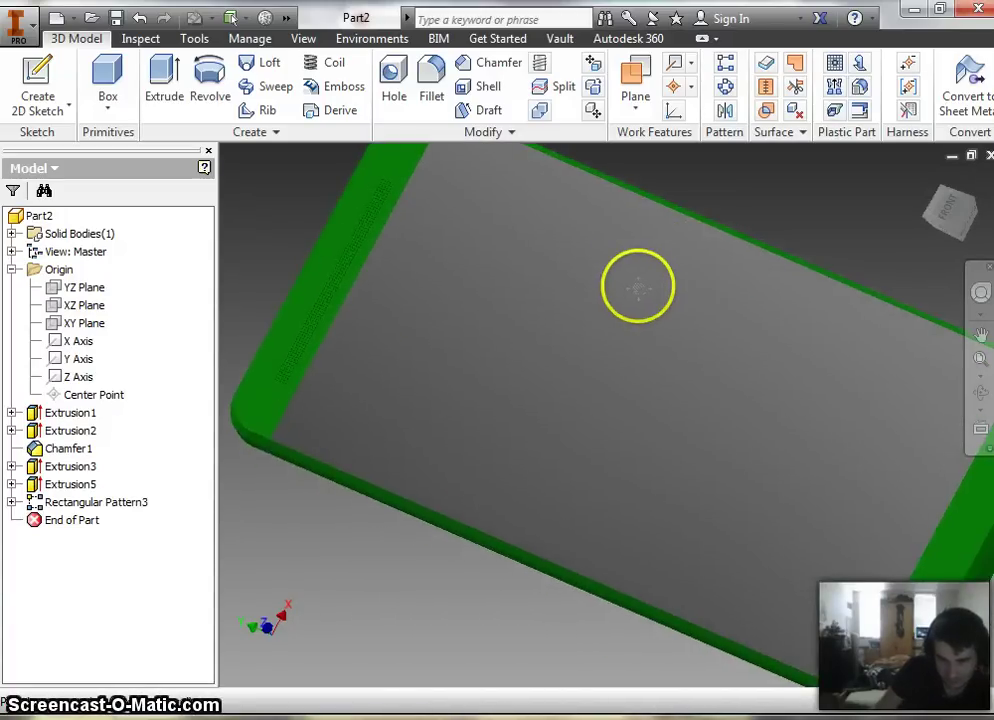
scroll(630, 310, "down", 3)
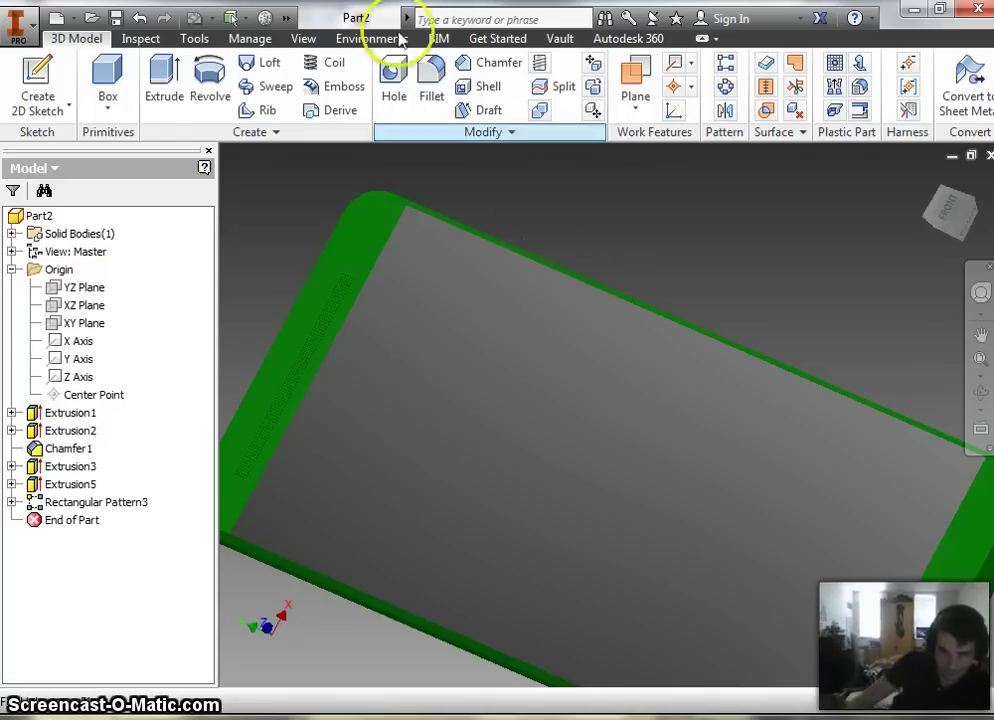
- Start another rectangular pattern with the small hole extrusion and its existing hole-grid pattern as the features
left_click(727, 78)
left_click_drag(251, 151, 739, 151)
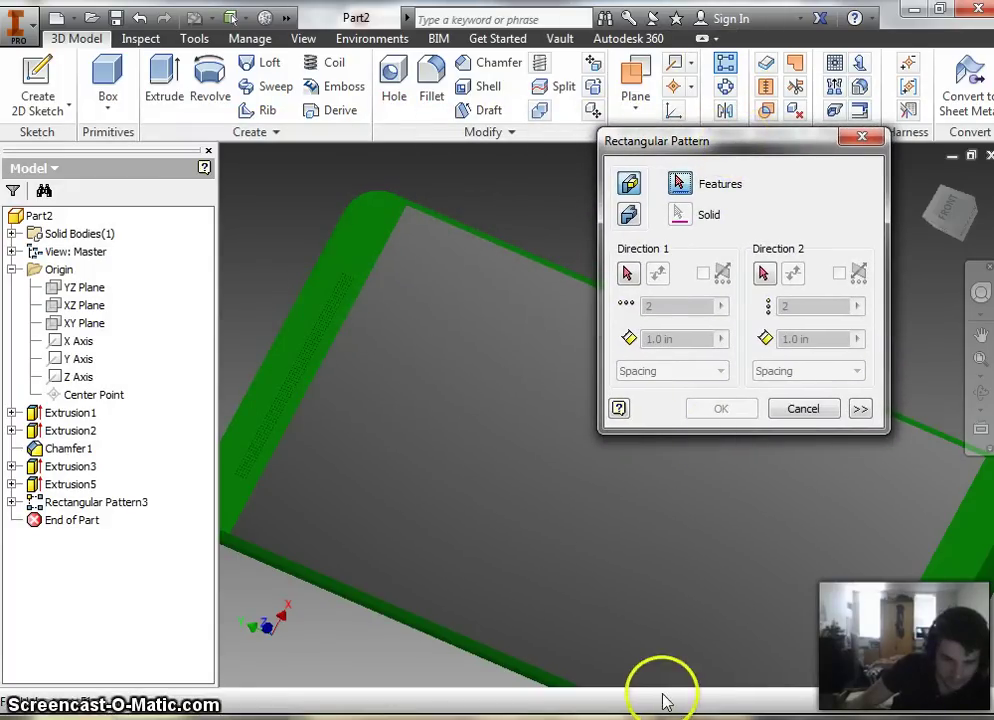
left_click(71, 487)
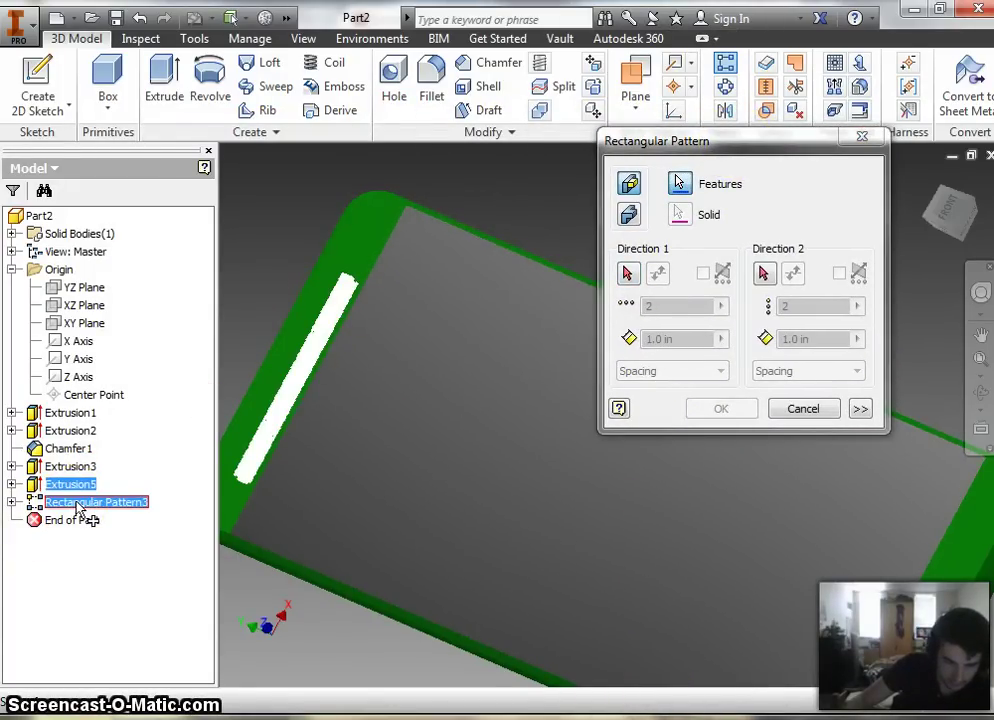
left_click(88, 486)
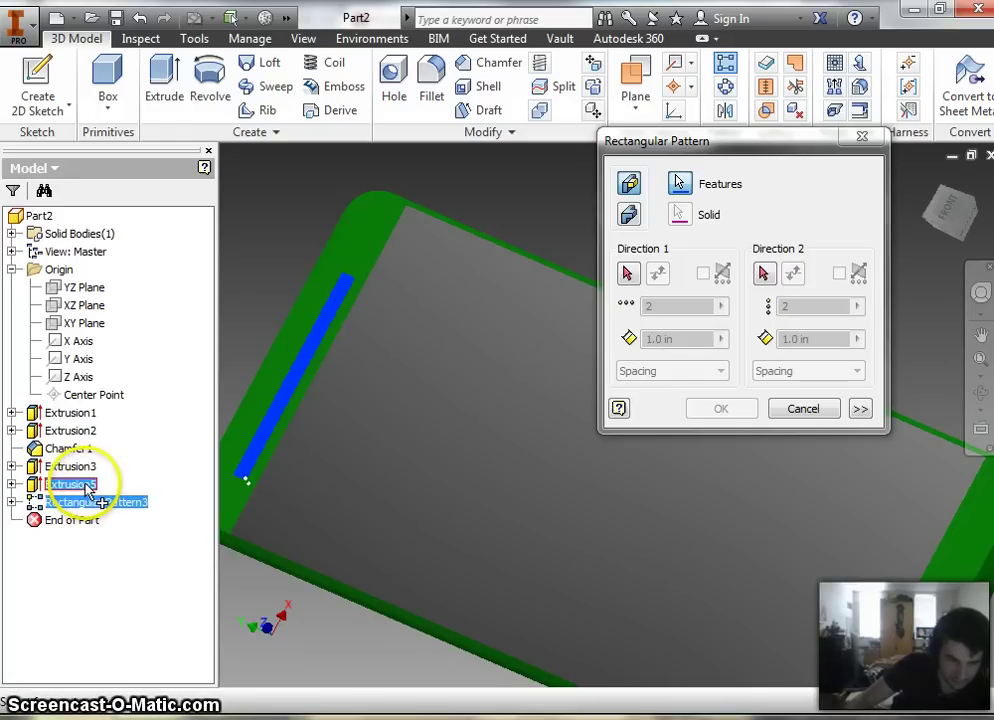
left_click(157, 515)
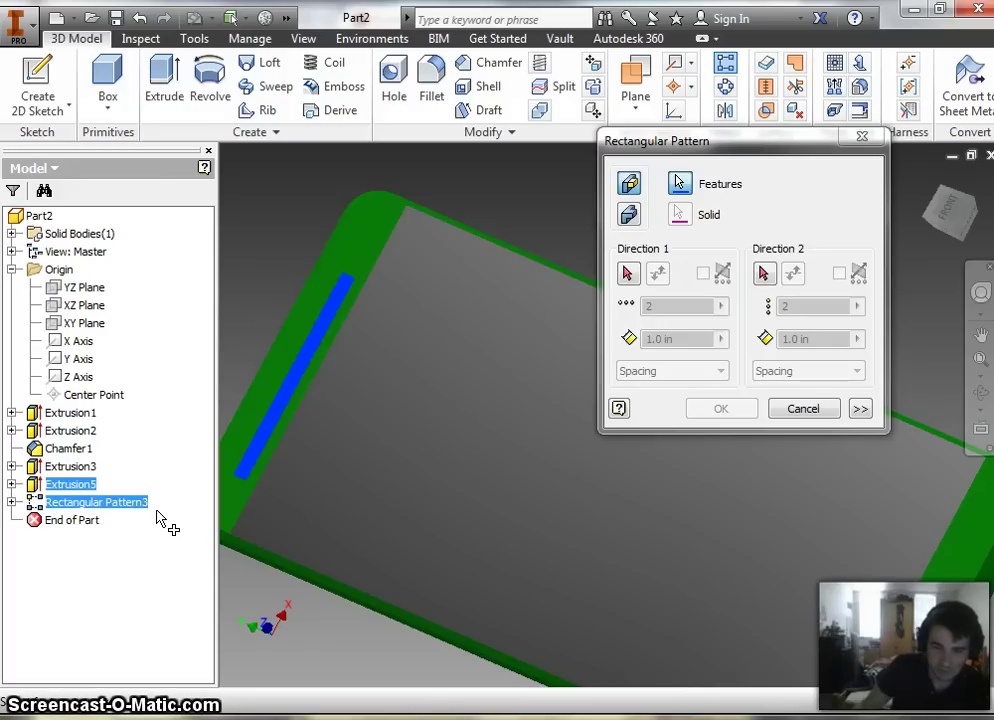
- Use the screen's long edge as the pattern's first direction, reversed to point toward the opposite bezel
left_click(630, 280)
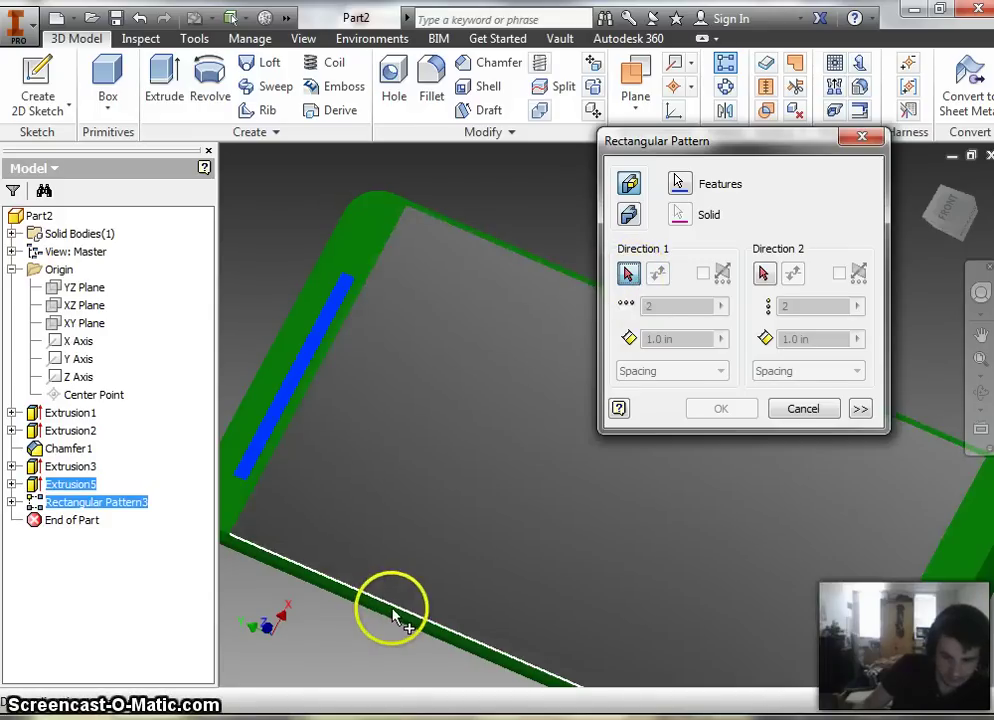
left_click(394, 614)
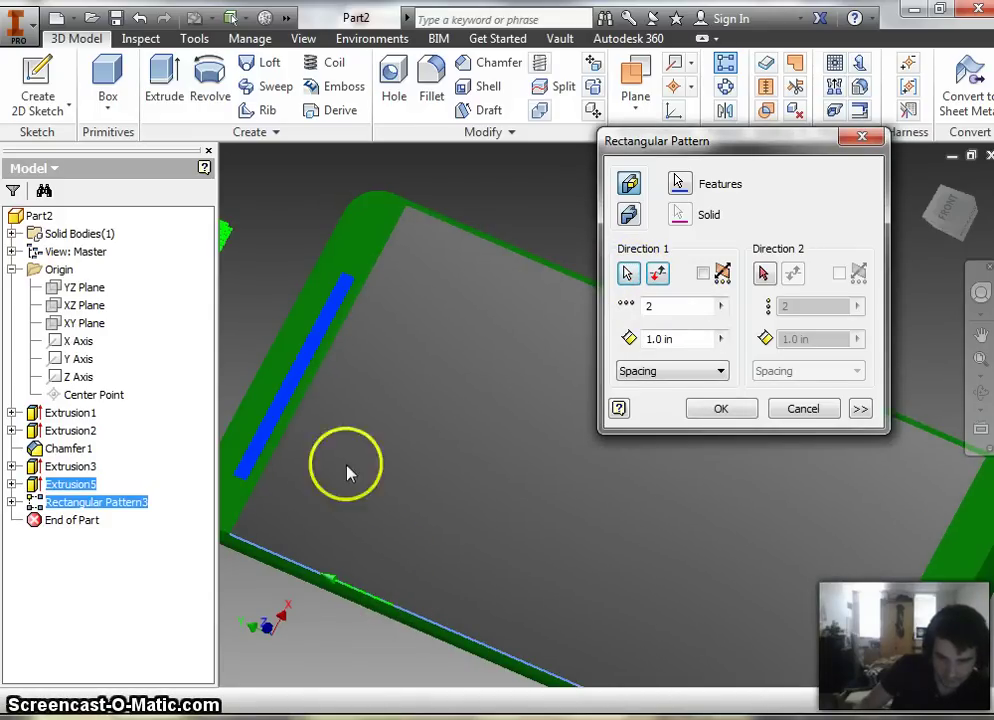
middle_click_drag(399, 293, 569, 323, "shift")
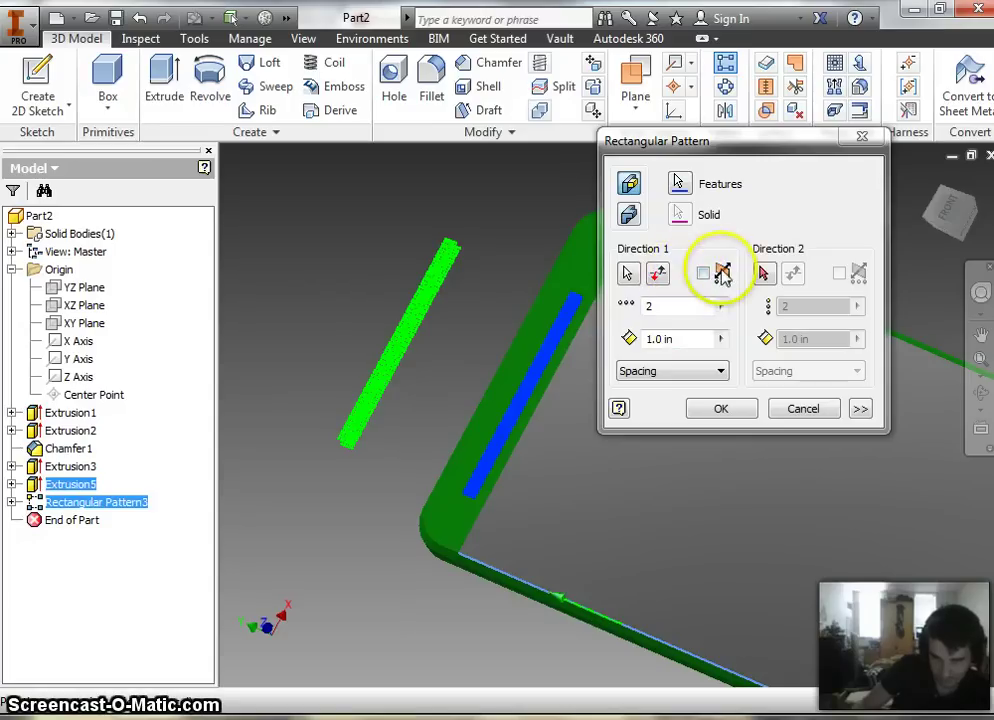
left_click(660, 276)
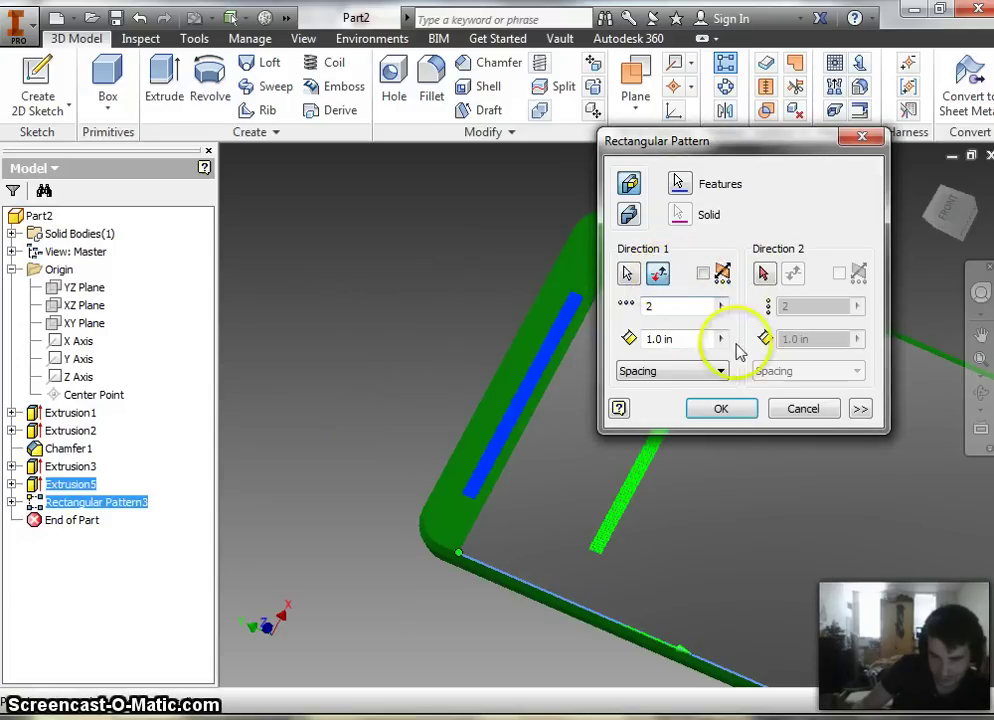
- Set the pattern's first-direction spacing to 4.9 in and create the copy of the hole grid on the opposite bezel
middle_click_drag(859, 533, 644, 465)
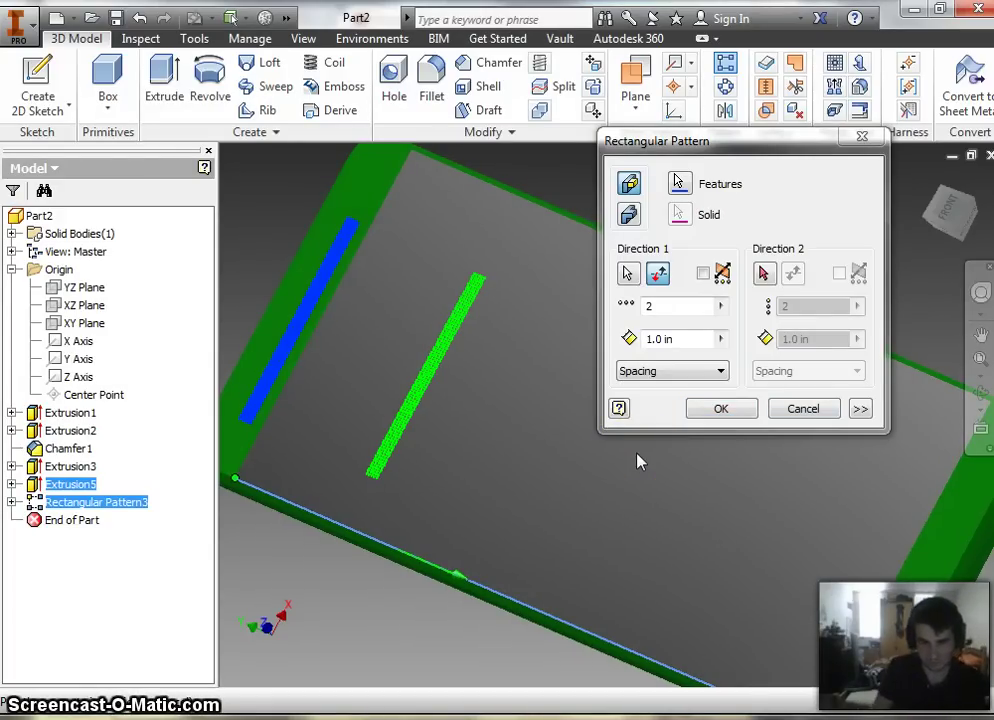
left_click(707, 337)
left_click_drag(707, 337, 645, 354)
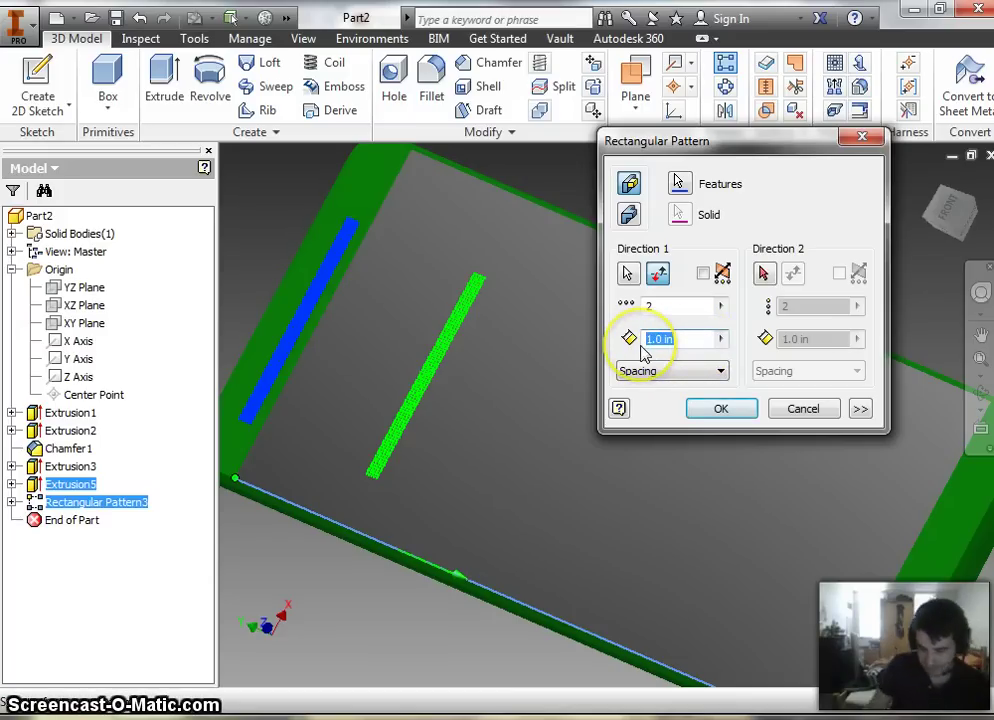
type("4.9")
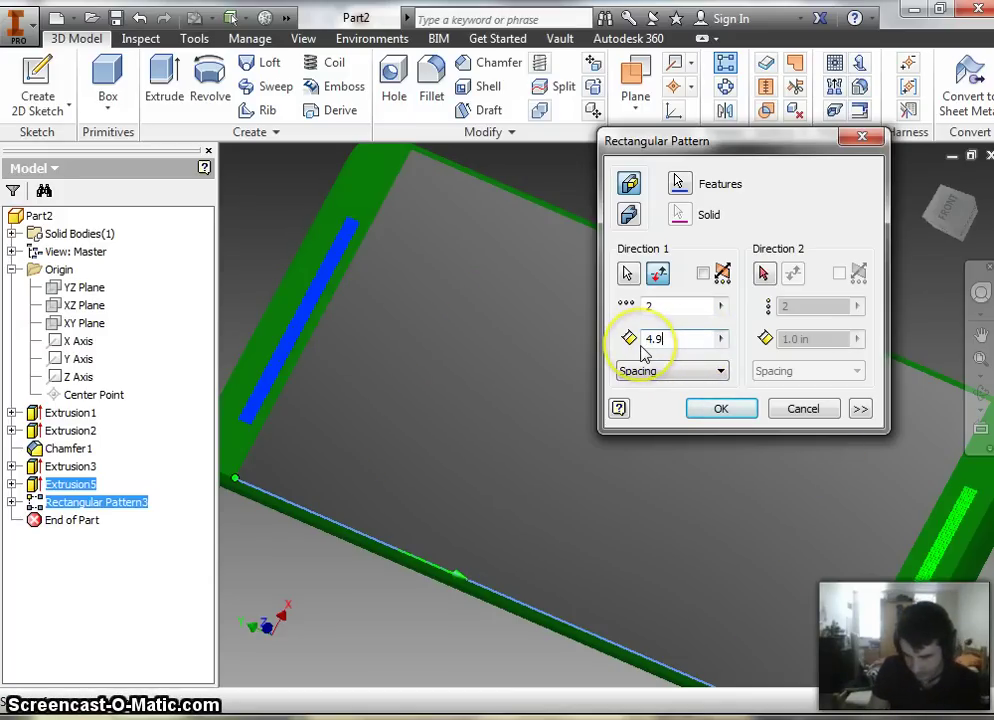
middle_click(557, 619)
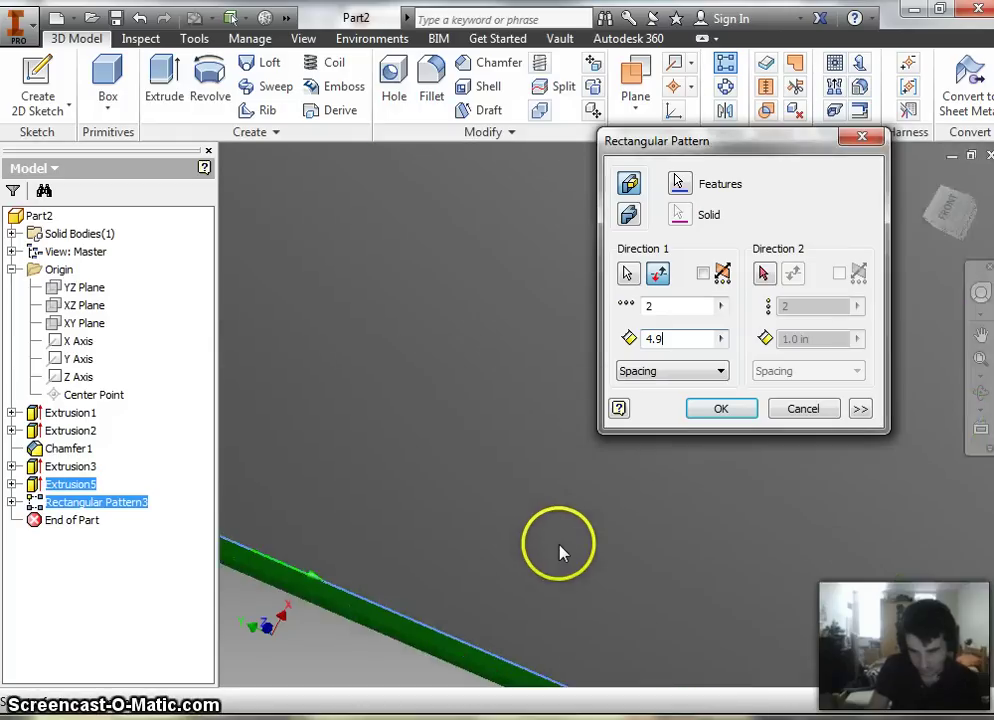
scroll(559, 550, "up", 3)
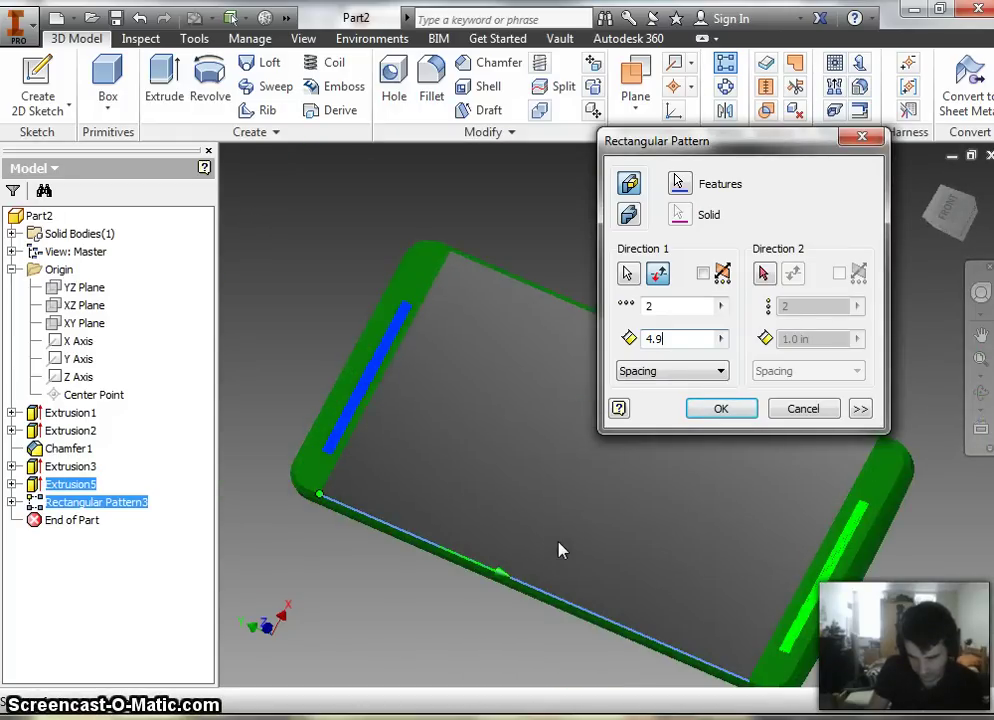
left_click(721, 409)
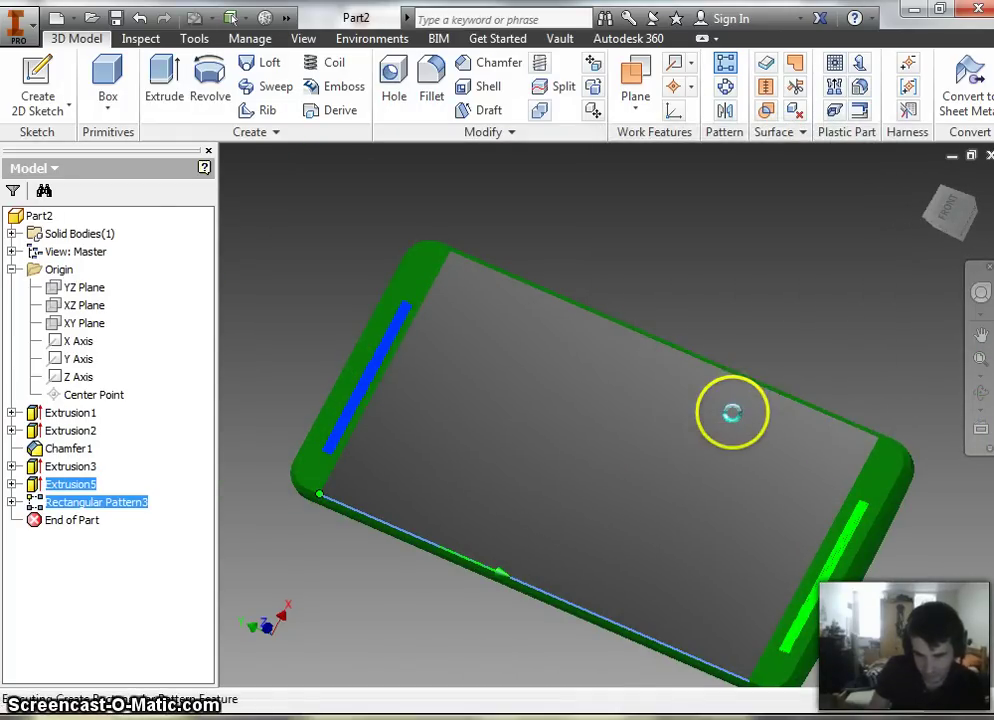
- Examine the copied hole grid up close, and inspect the phone's back, bottom end and front from different angles
scroll(835, 580, "up", 5)
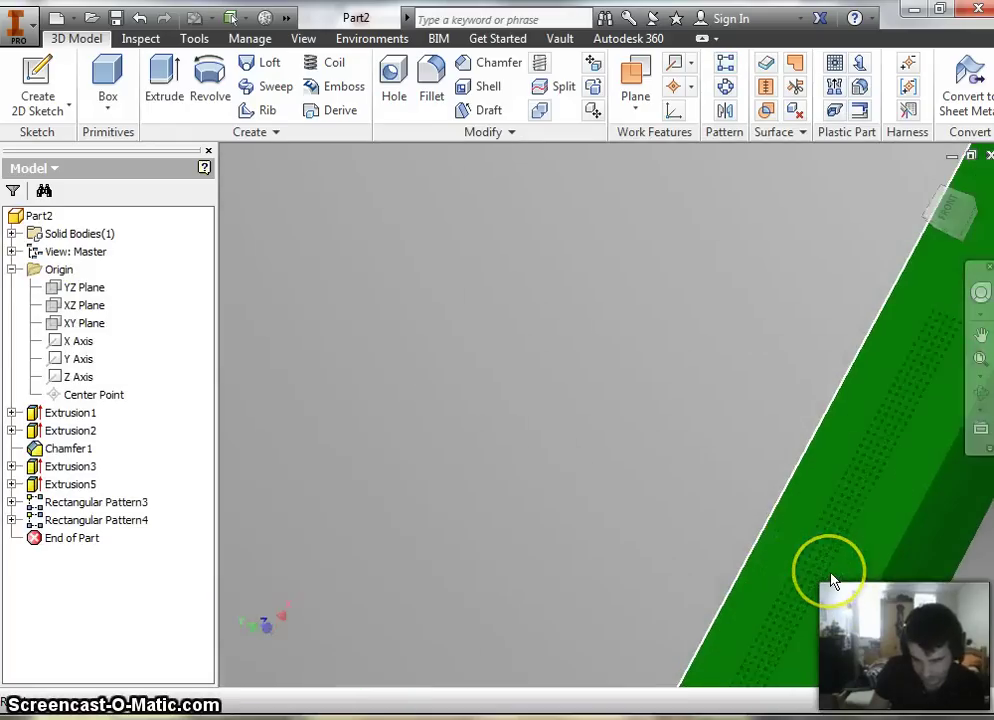
scroll(830, 585, "down", 5)
scroll(580, 465, "up", 4)
scroll(588, 468, "down", 4)
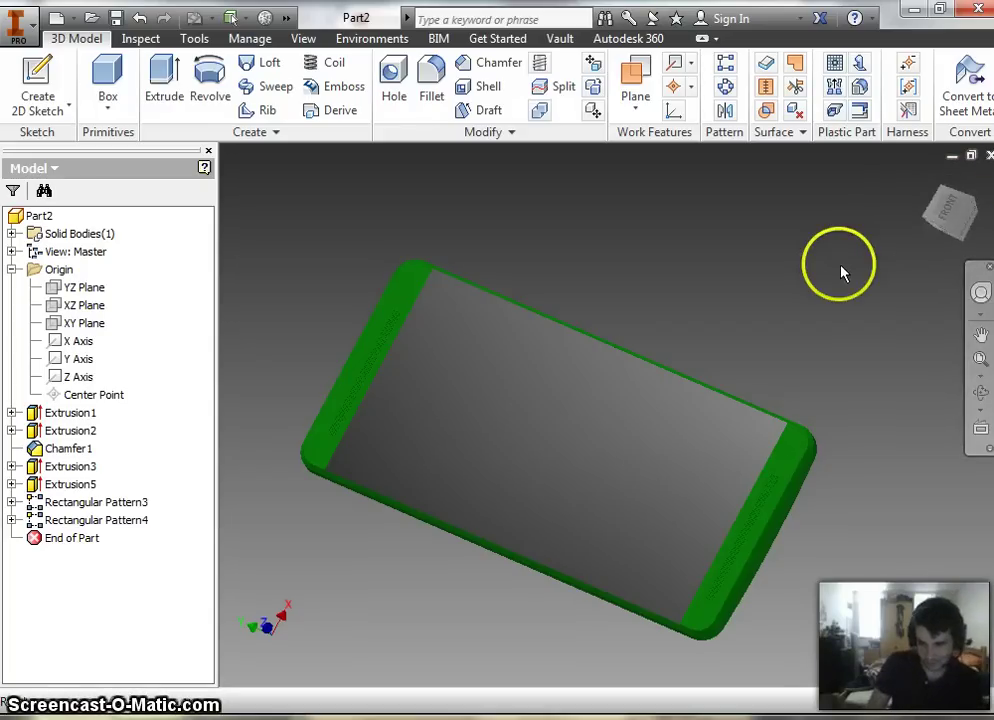
mouse_move(960, 200)
left_mouse_down()
mouse_move(896, 290)
mouse_move(798, 348)
mouse_move(748, 444)
mouse_move(655, 459)
mouse_move(662, 440)
left_mouse_up()
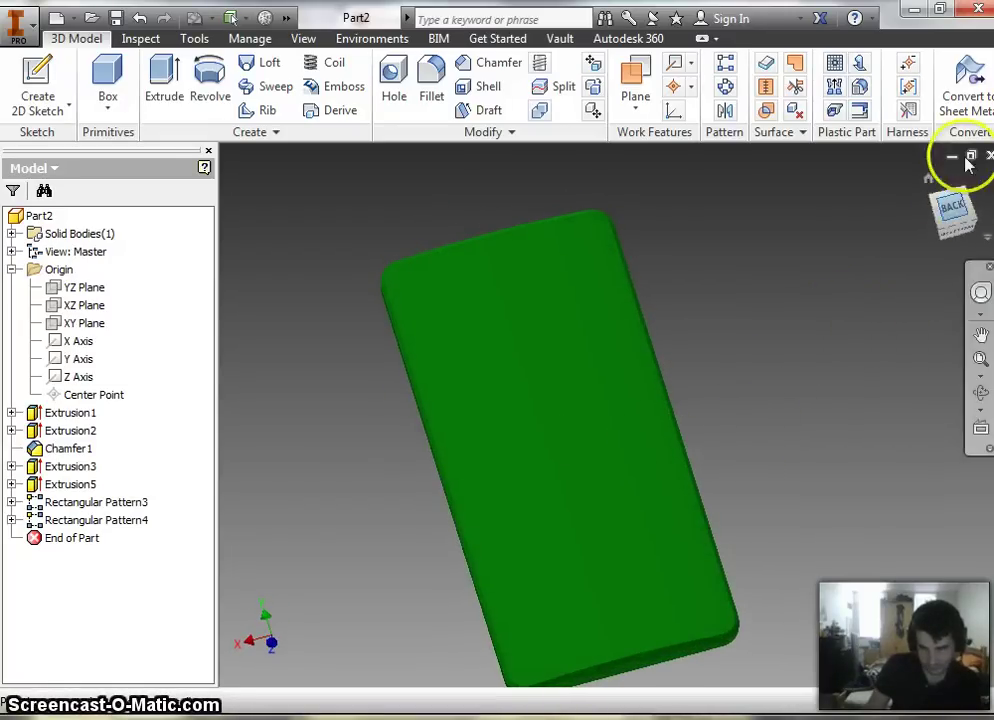
left_click(950, 212)
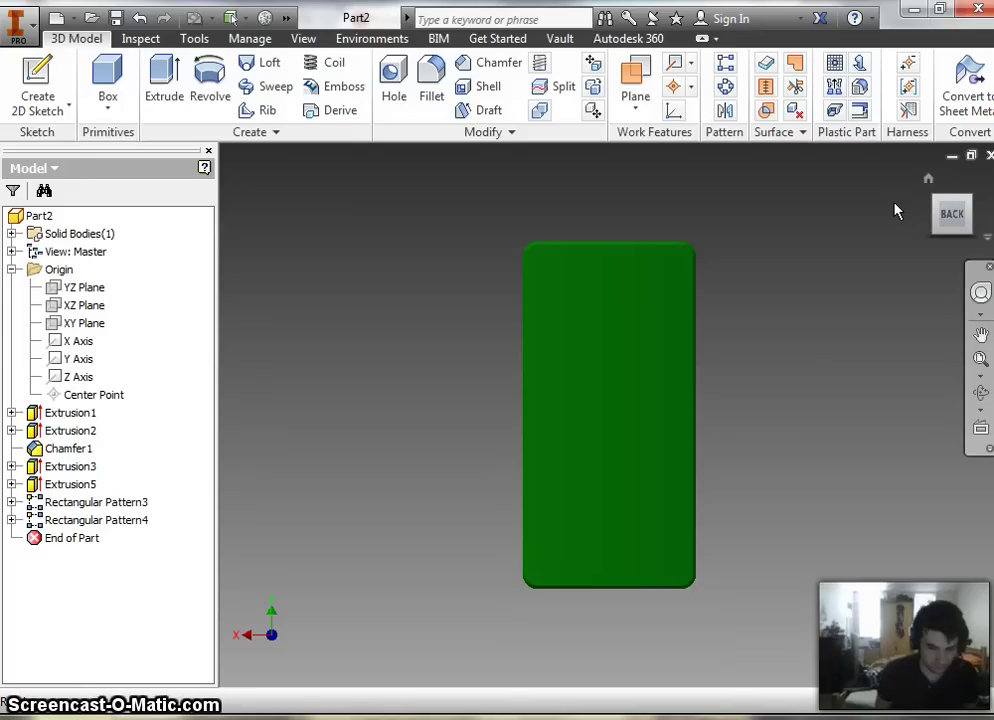
left_click_drag(947, 228, 952, 253)
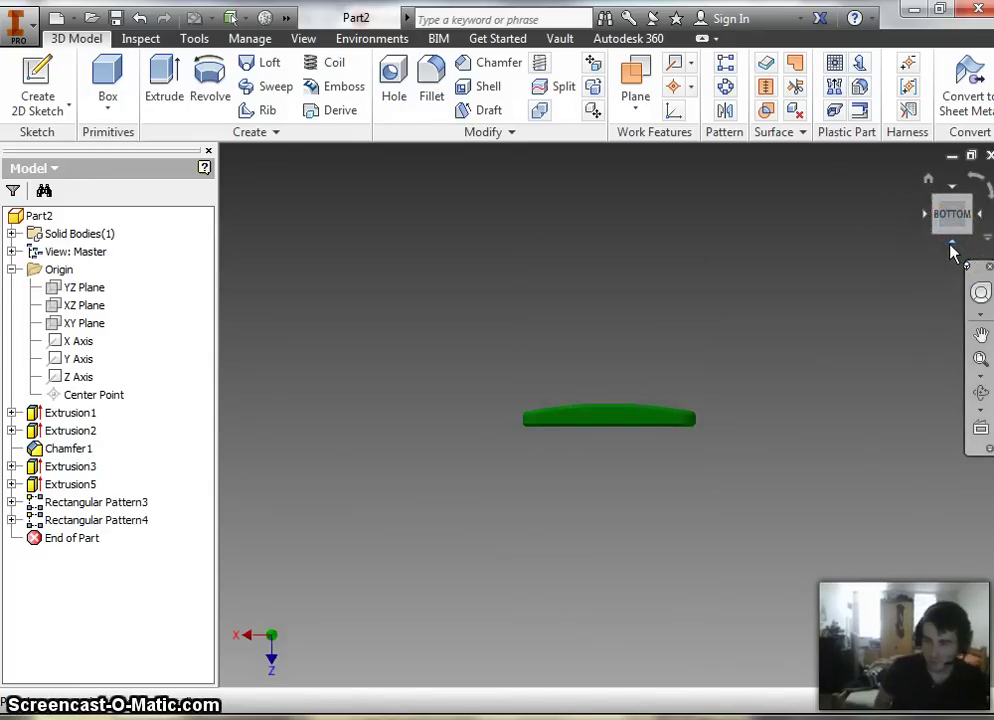
left_click_drag(795, 308, 585, 422)
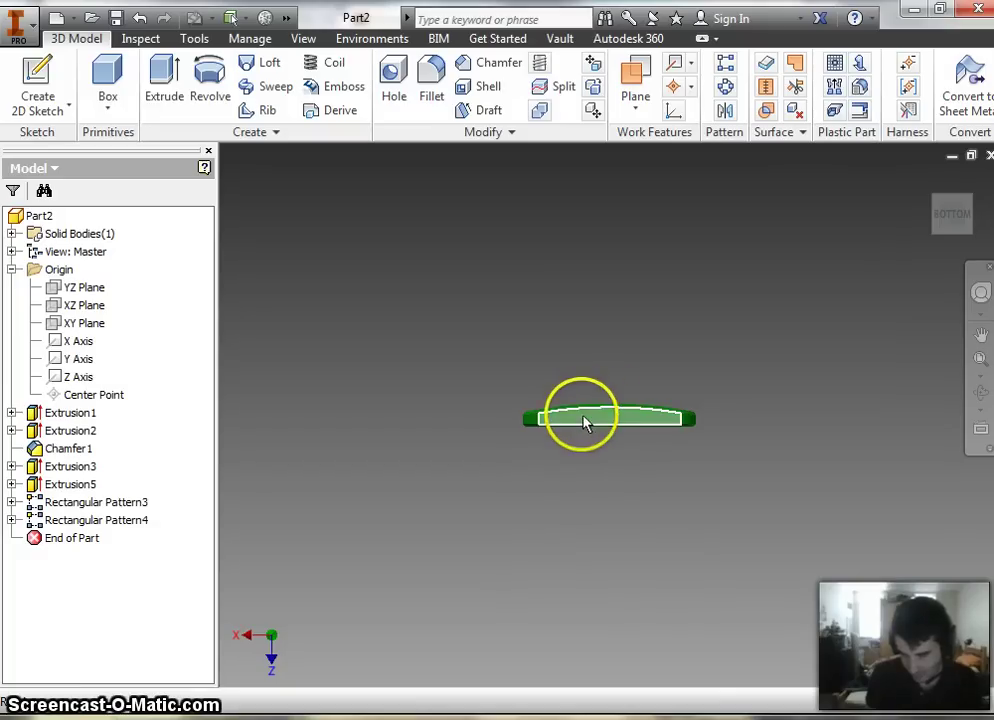
left_click_drag(883, 291, 883, 250)
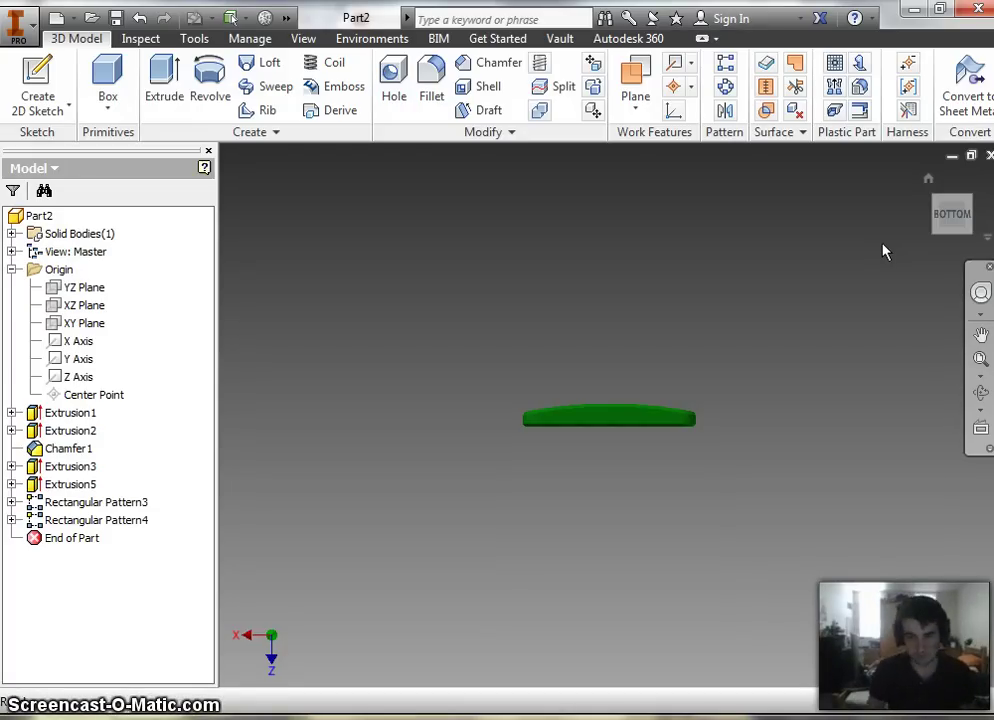
left_click_drag(912, 169, 951, 198)
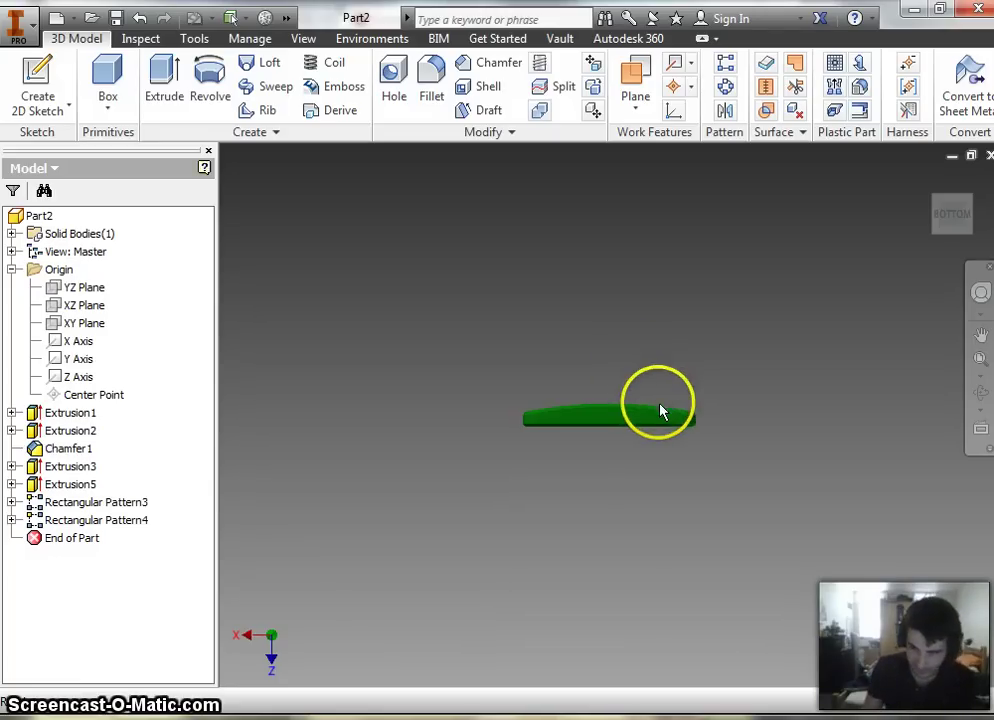
mouse_move(948, 178)
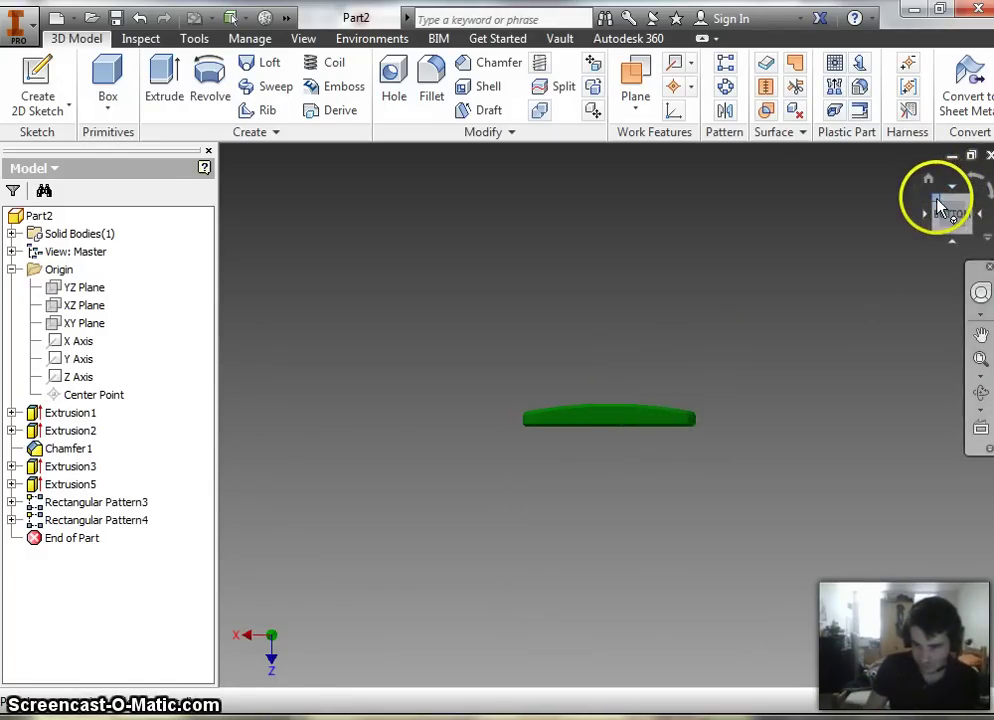
mouse_move(941, 206)
left_mouse_down()
mouse_move(929, 213)
mouse_move(924, 243)
left_mouse_up()
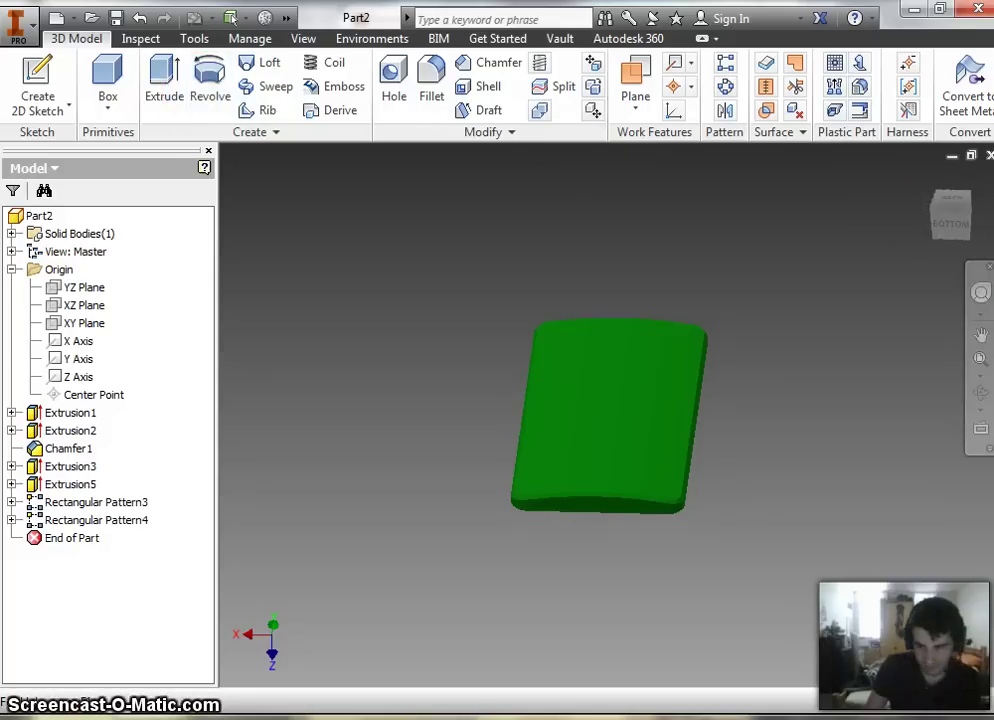
mouse_move(970, 215)
mouse_move(970, 215)
left_mouse_down()
mouse_move(941, 160)
mouse_move(920, 683)
mouse_move(903, 641)
left_mouse_up()
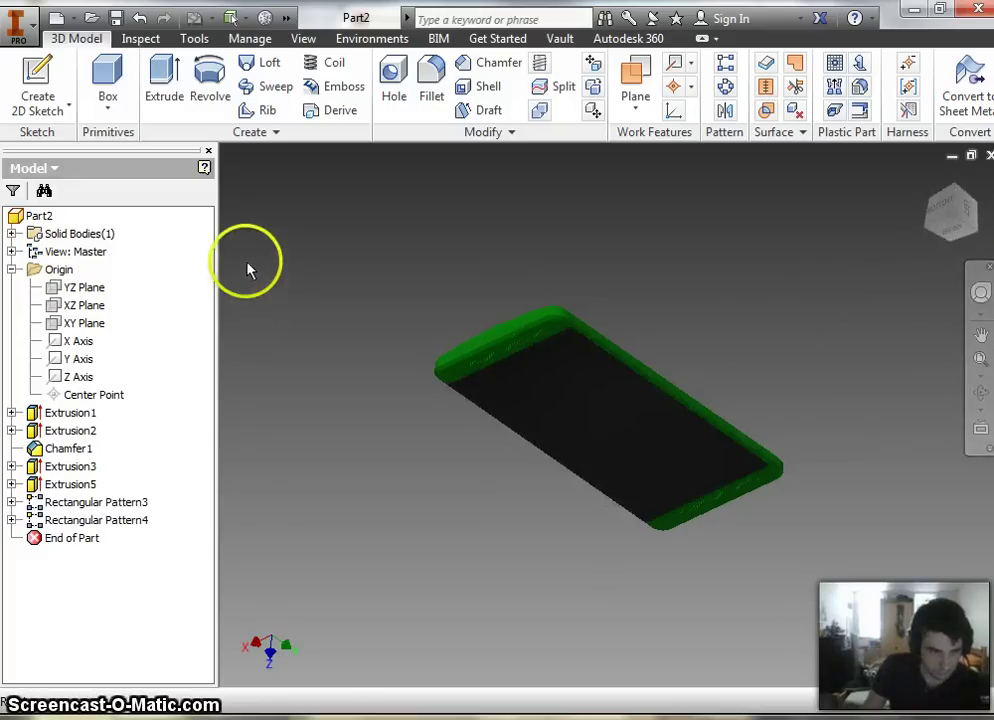
- Start a 2D sketch on a new work plane offset -1.625 in from the phone's screen face
left_click(37, 92)
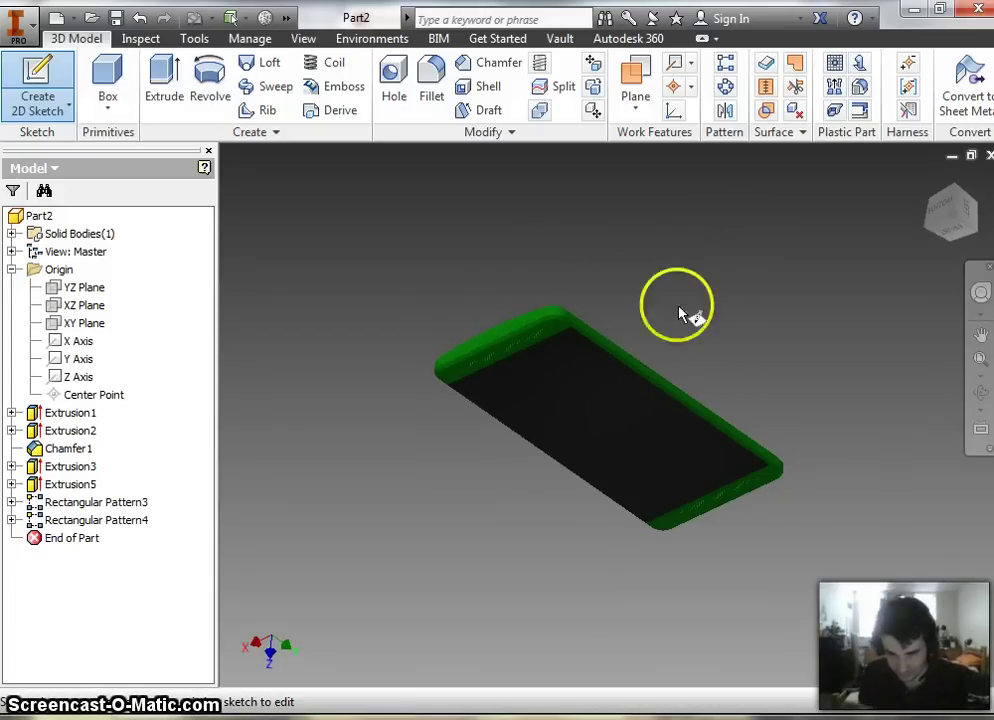
left_click(668, 427)
left_click_drag(668, 427, 701, 340)
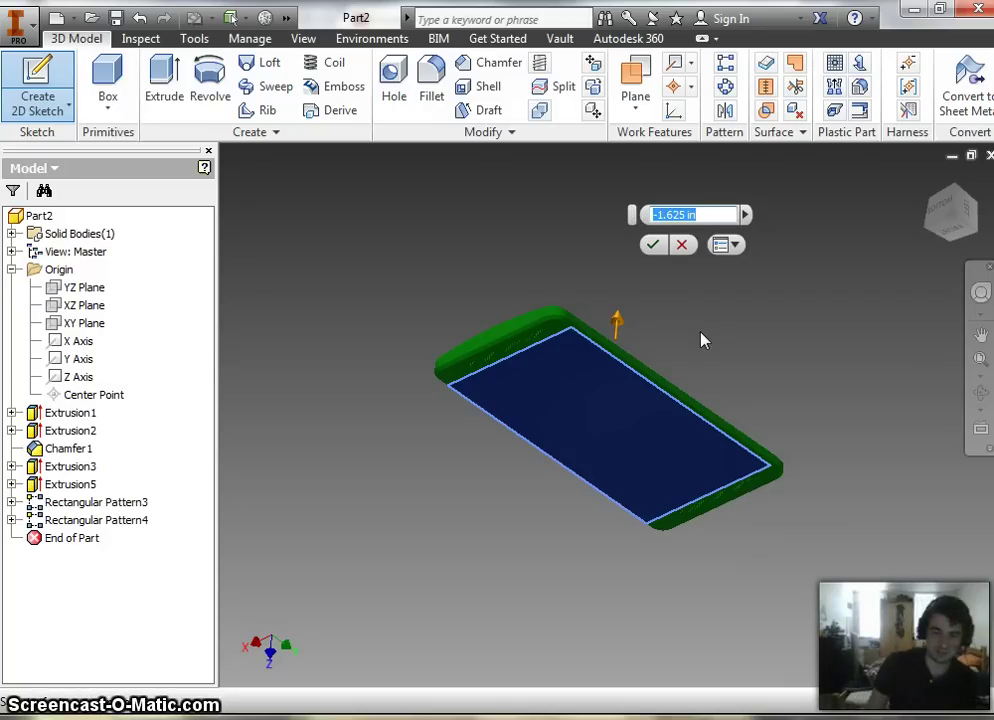
left_click(655, 246)
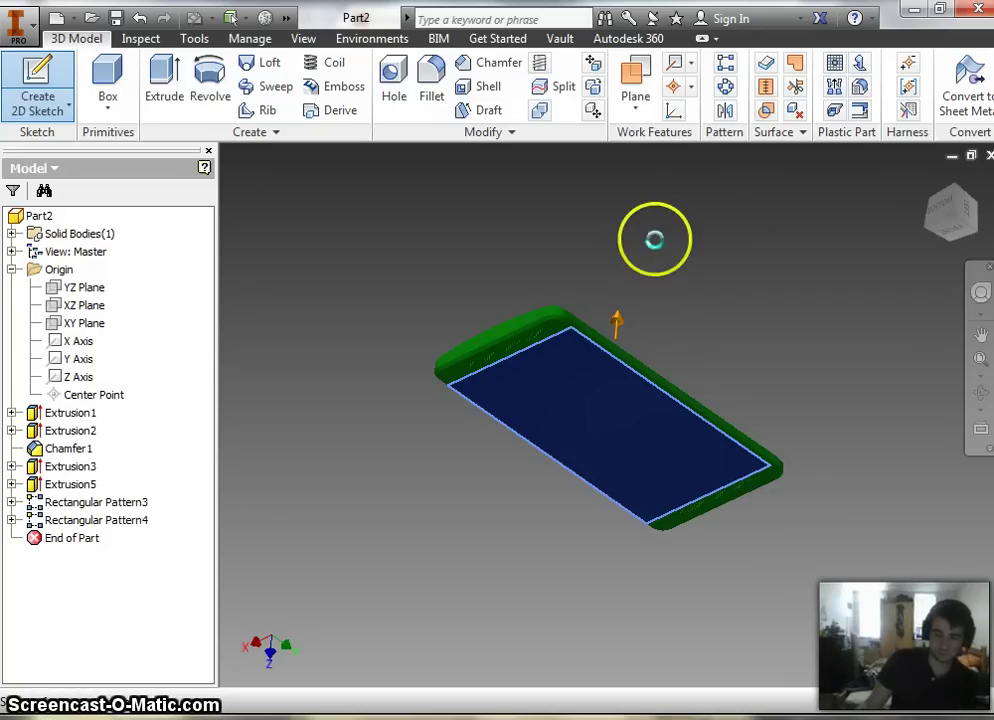
left_click(658, 248)
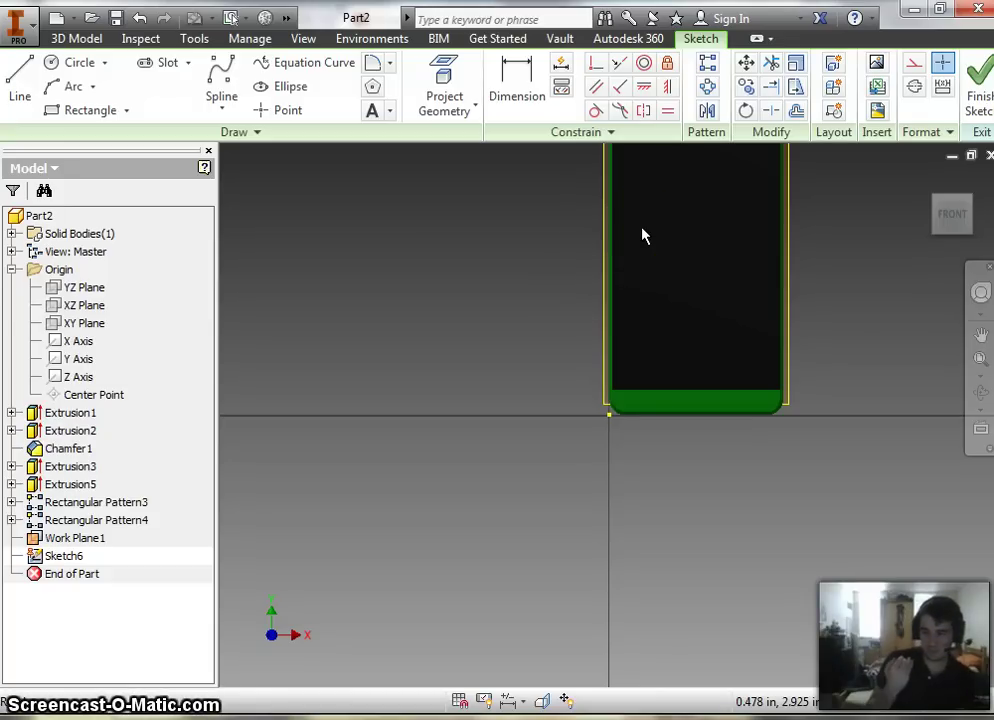
- Looking at the phone's back, project its left long side edge into the new sketch
mouse_move(761, 258)
left_mouse_down()
mouse_move(947, 195)
mouse_move(978, 218)
mouse_move(956, 215)
mouse_move(982, 222)
left_mouse_up()
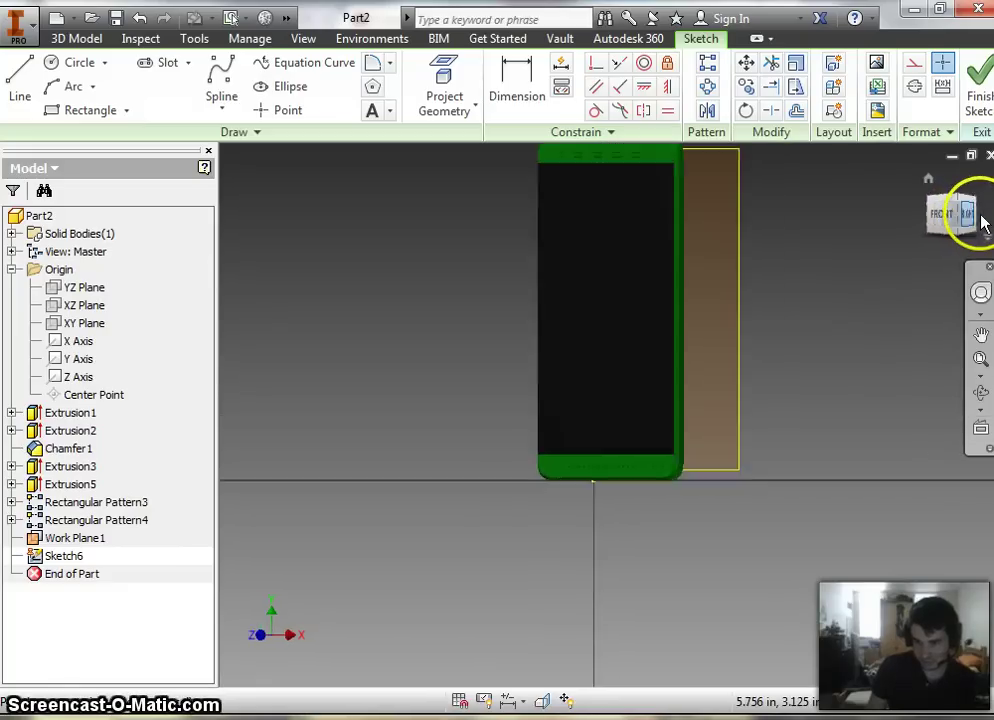
left_click(982, 222)
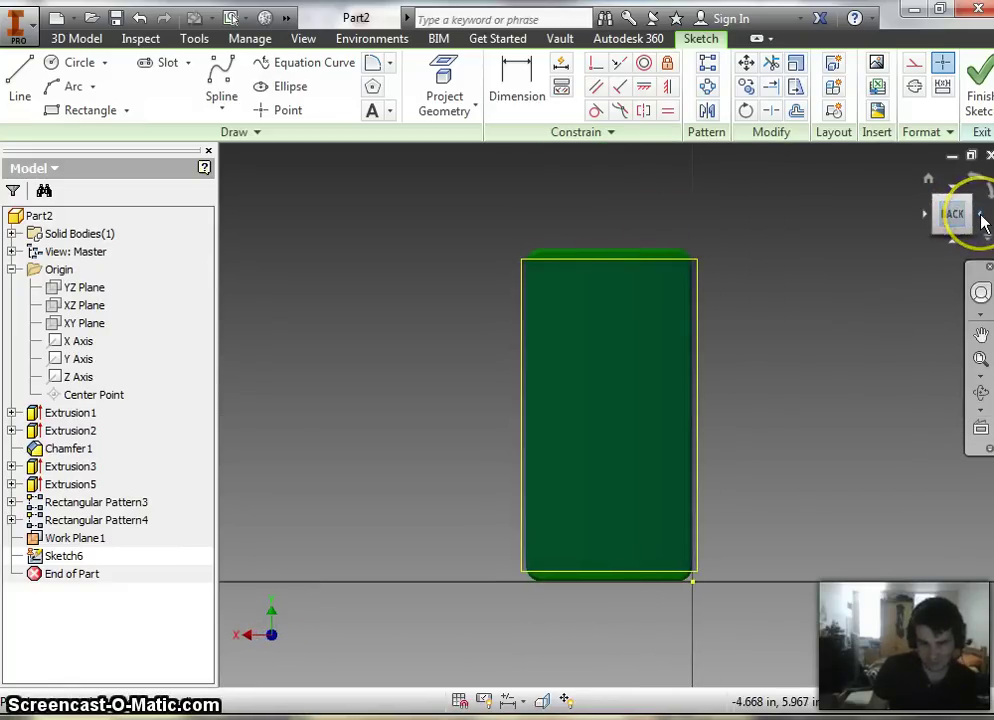
left_click(922, 159)
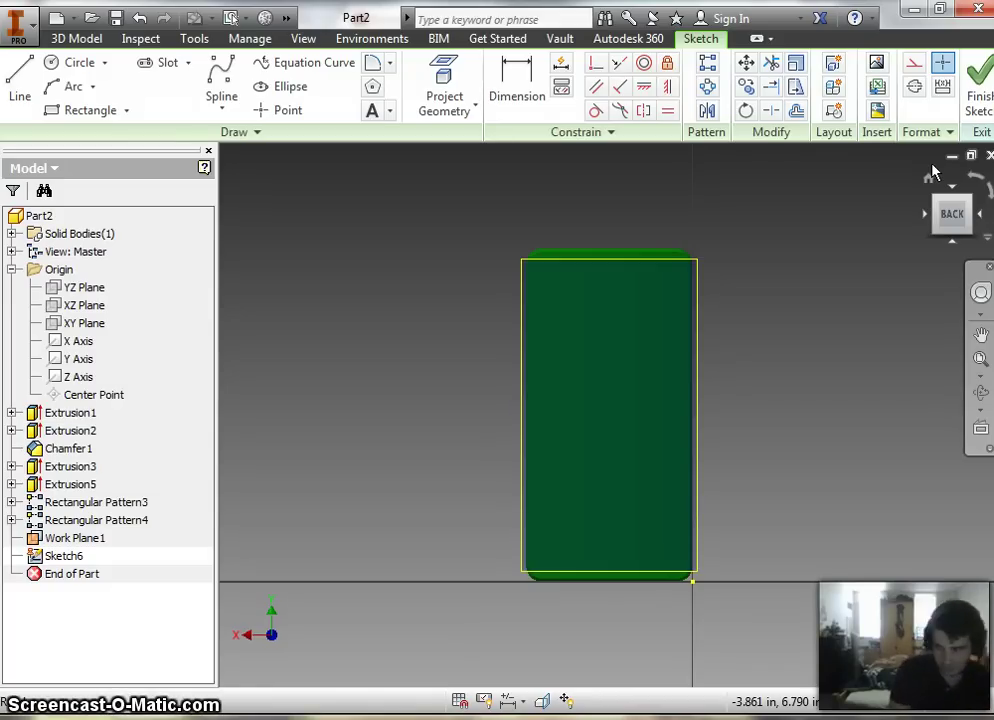
left_click(869, 151)
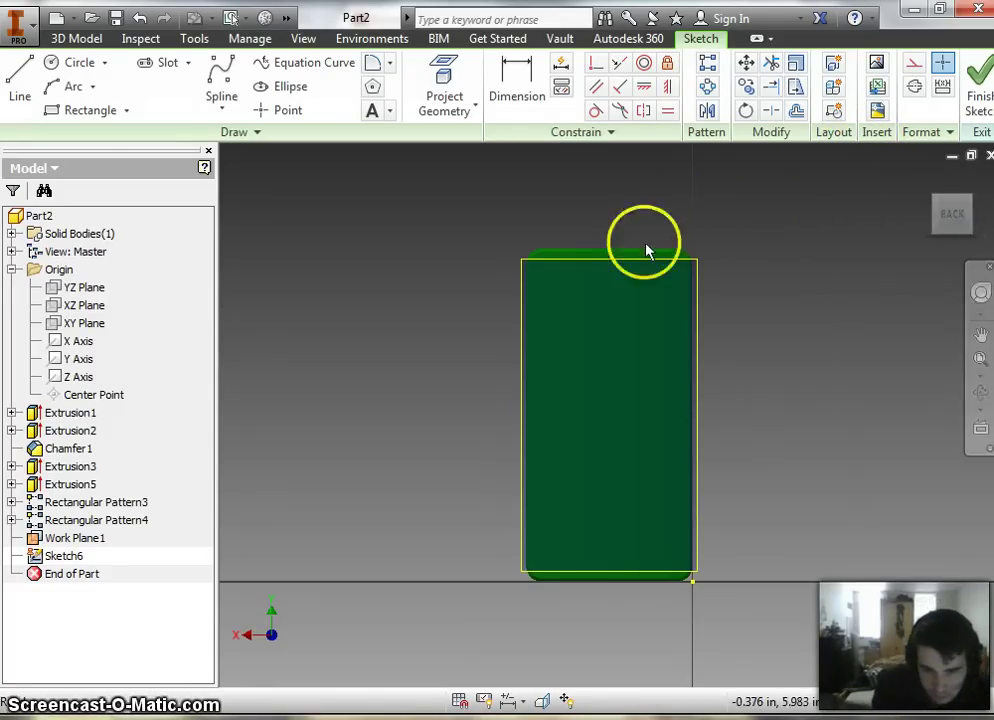
left_click(155, 63)
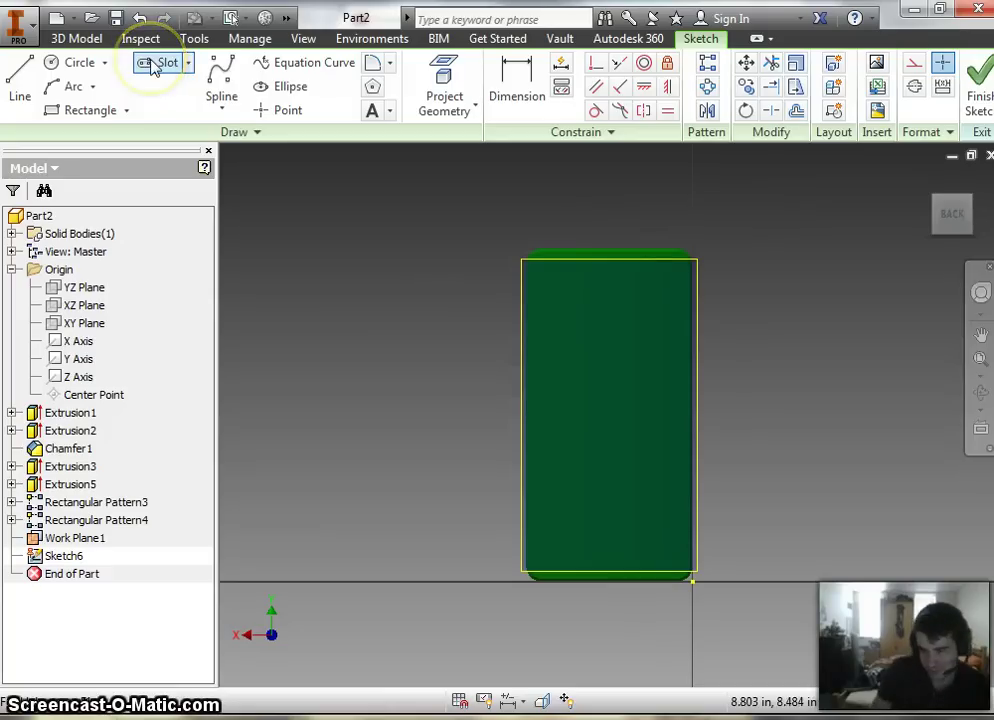
left_click(692, 158)
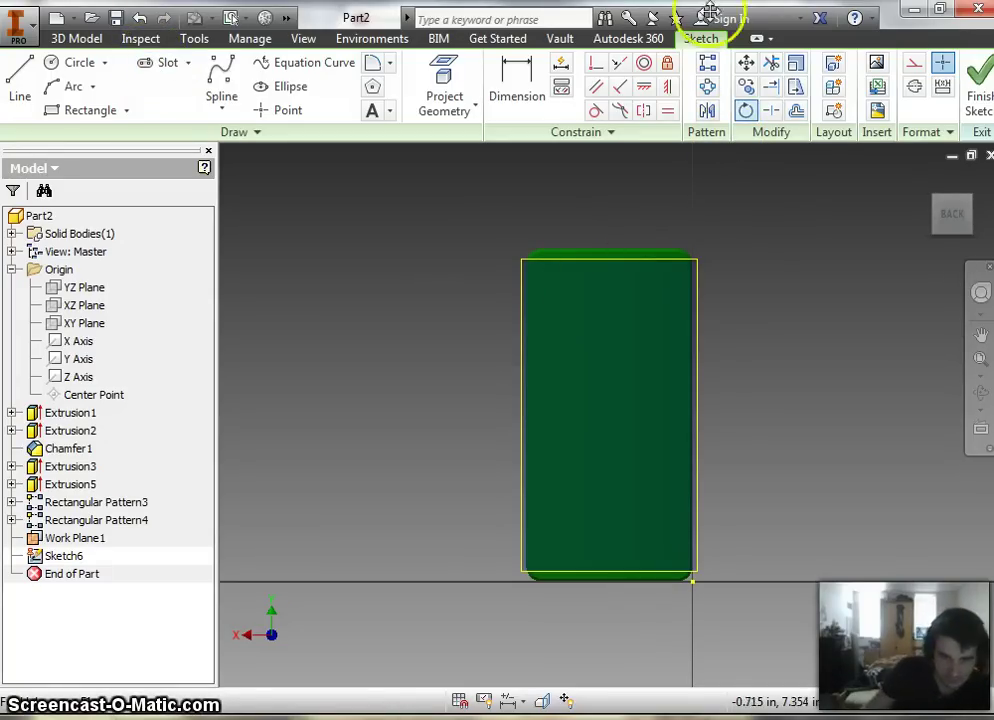
left_click(444, 90)
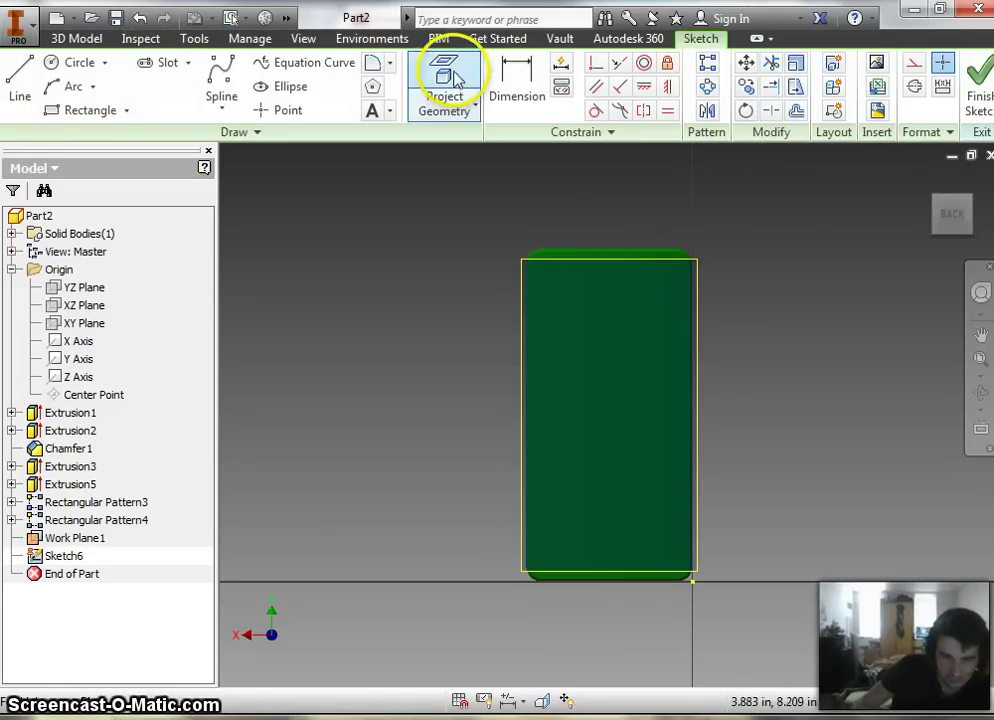
scroll(535, 428, "up", 5)
left_click(520, 411)
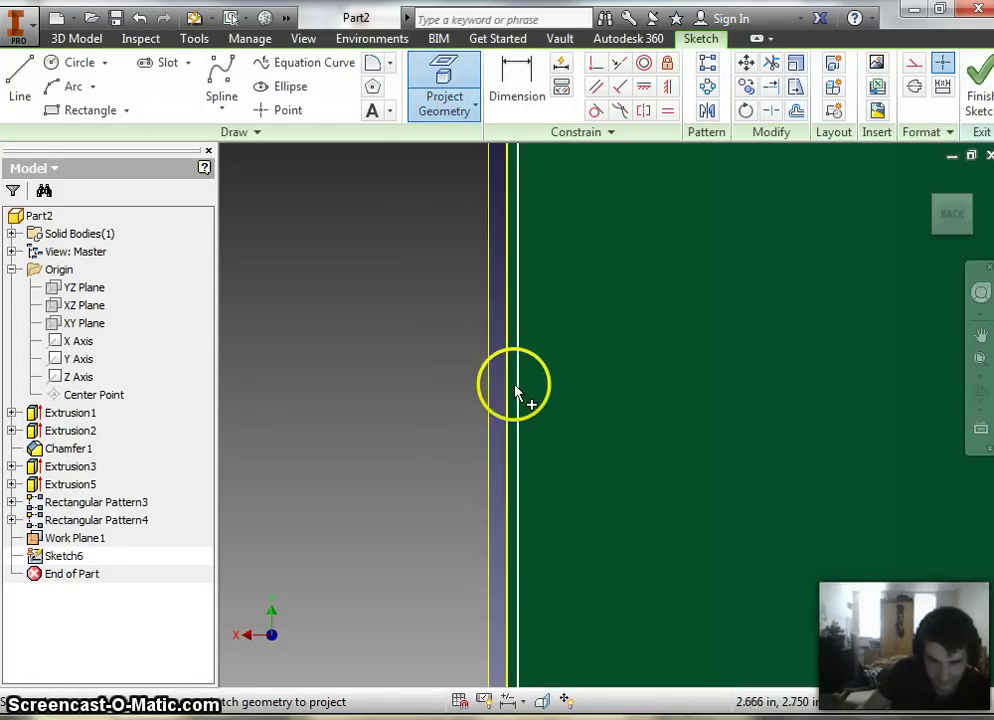
- Project the short top edge of the phone's back into the sketch
scroll(550, 284, "down", 5)
scroll(557, 288, "up", 3)
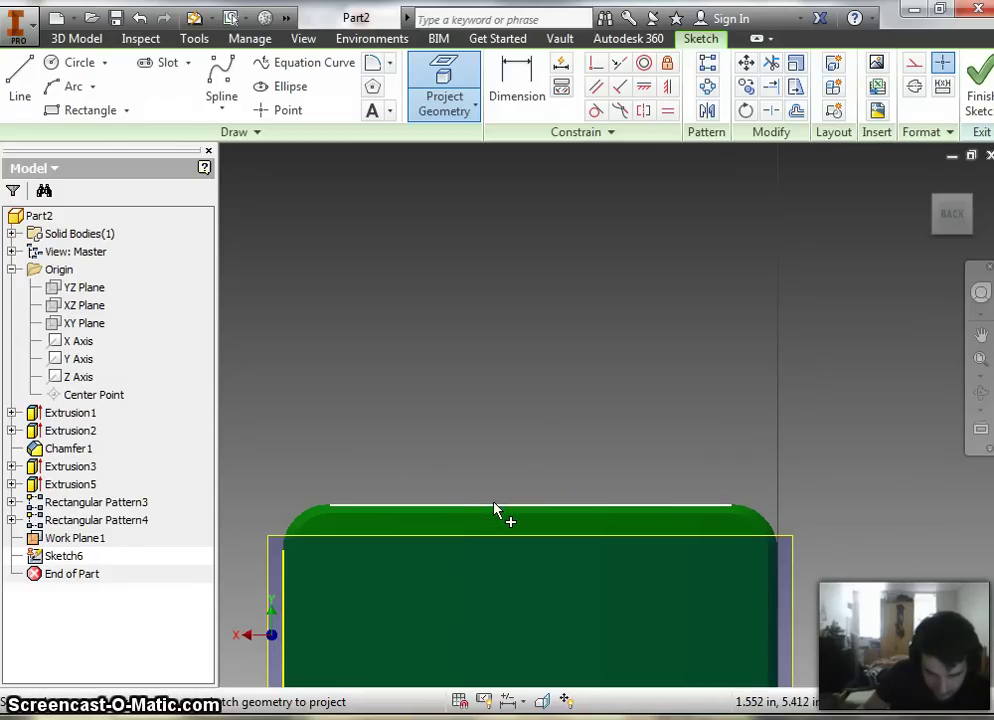
scroll(514, 434, "down", 3)
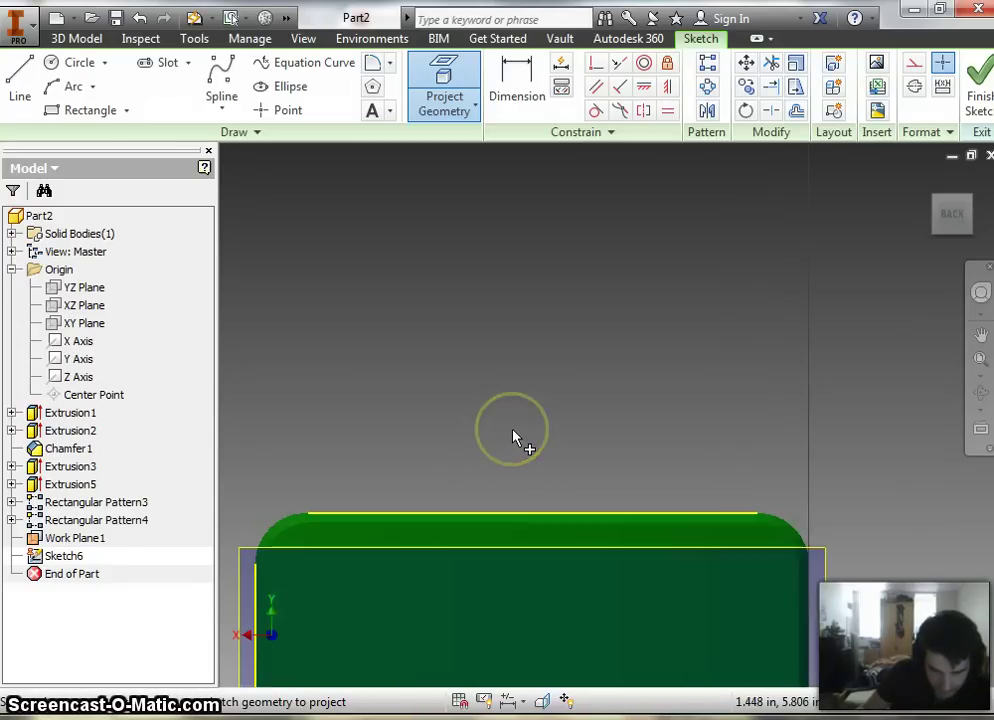
middle_click_drag(517, 437, 497, 283)
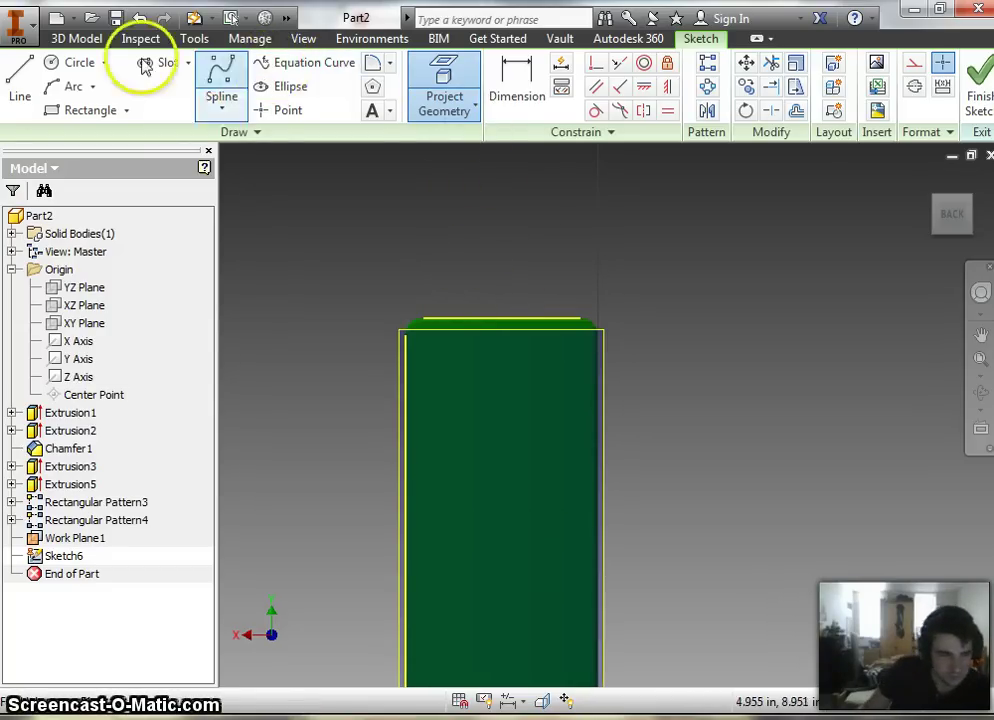
- Sketch a circle on the upper back, centred about 1.03 in below the top edge and about 1.25 in from the projected side edge
left_click(80, 63)
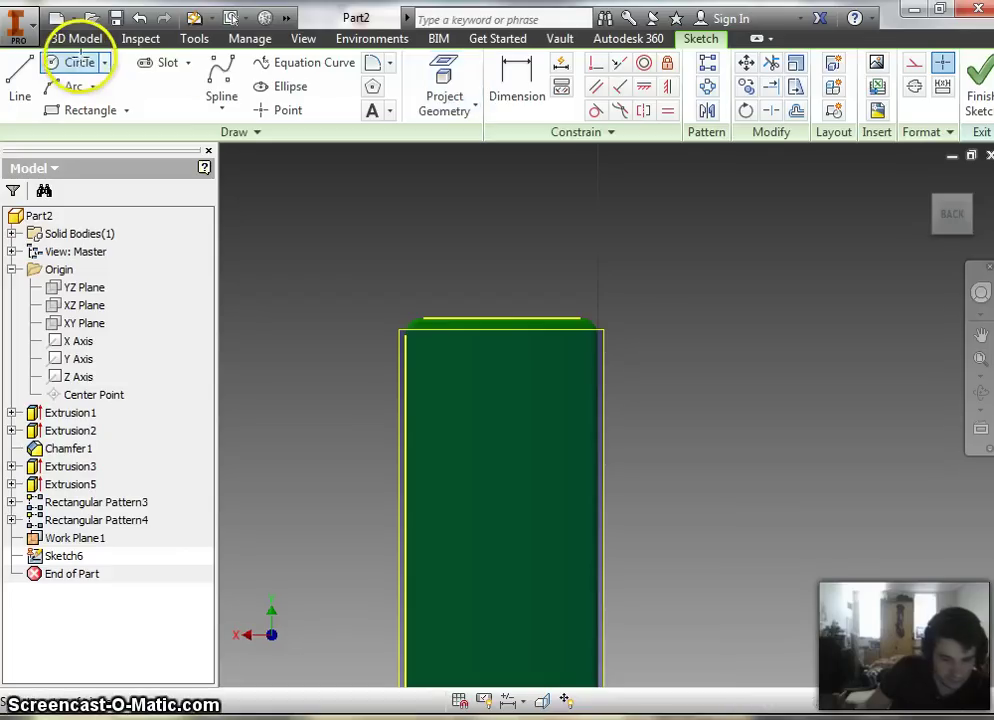
left_click(493, 393)
left_click(503, 413)
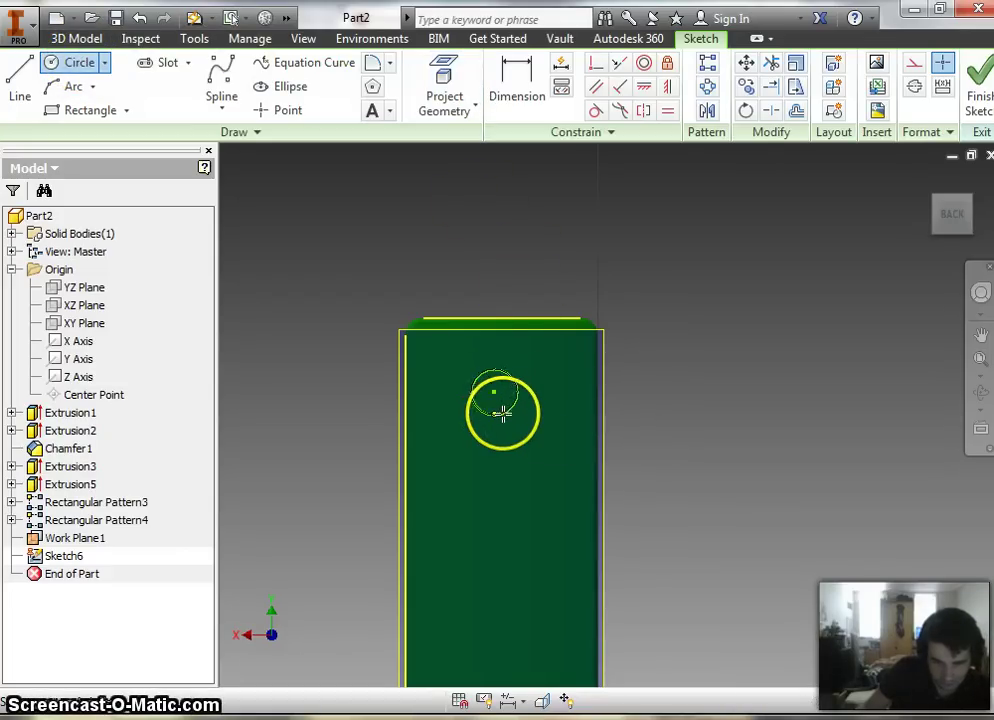
- Dimension the vertical distance from the projected top edge to the circle's centre as 4 cm
key("d")
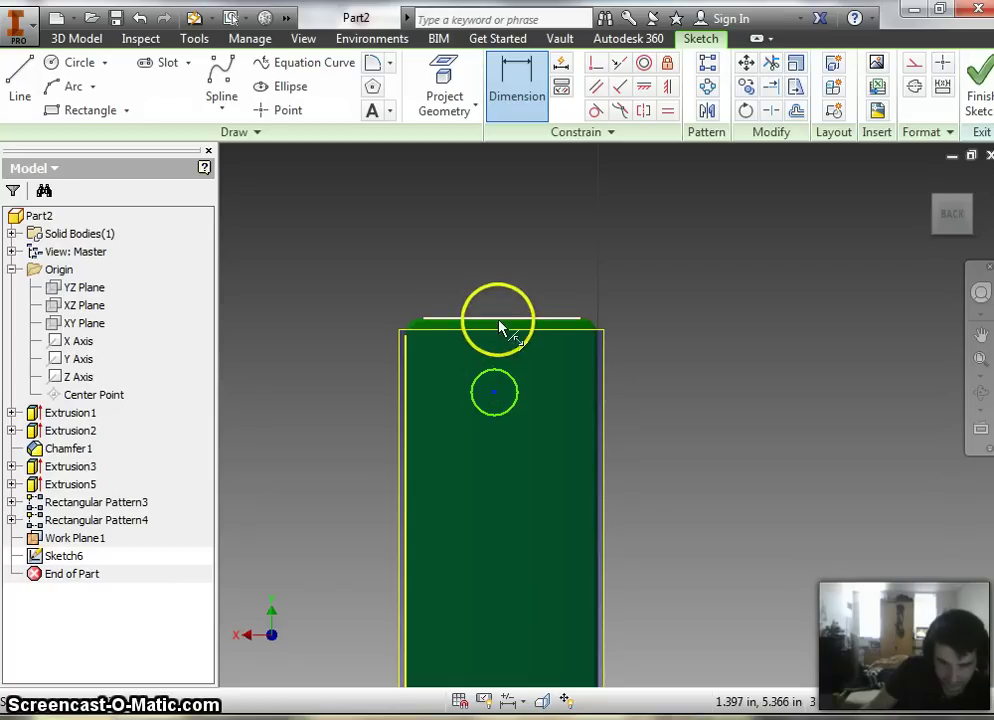
left_click(498, 322)
left_click(494, 392)
left_click(727, 358)
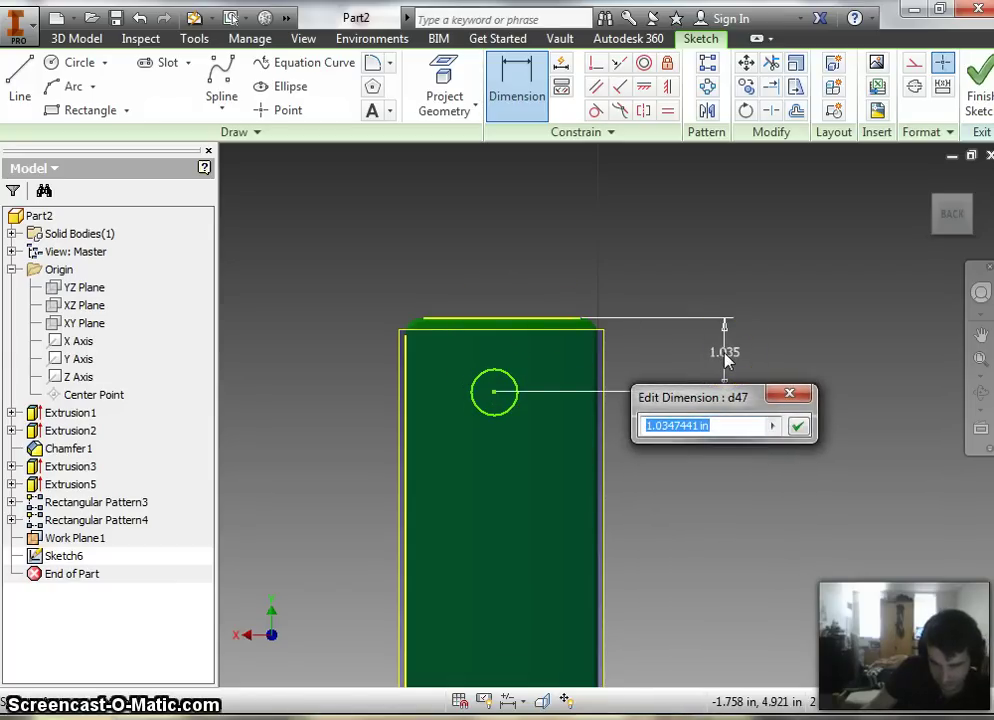
left_click(718, 352)
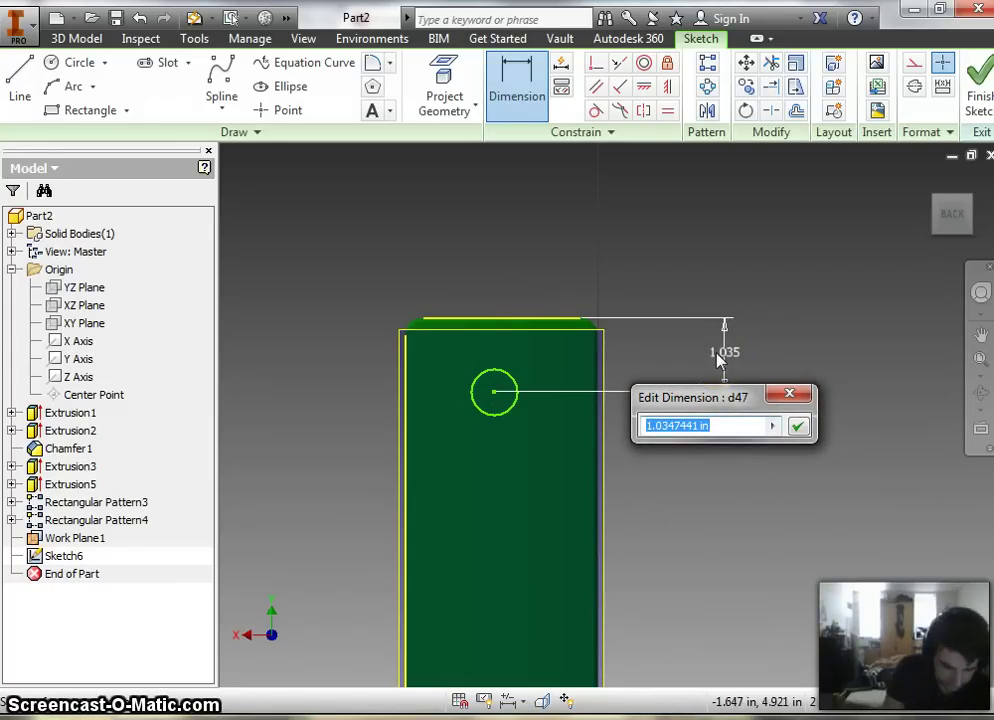
type("4")
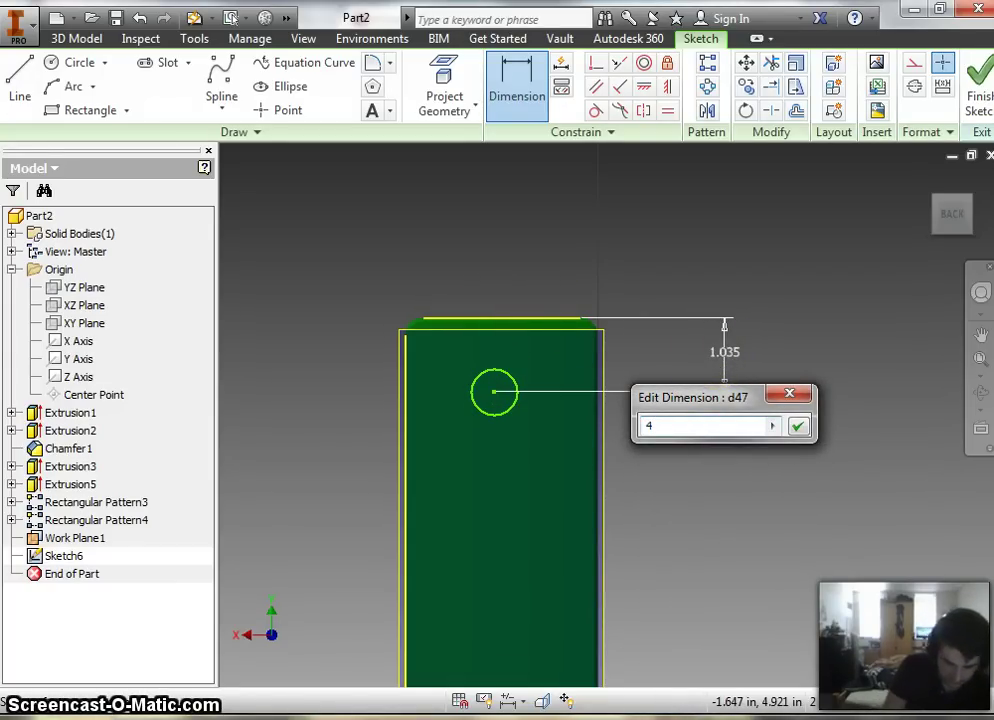
type("cm")
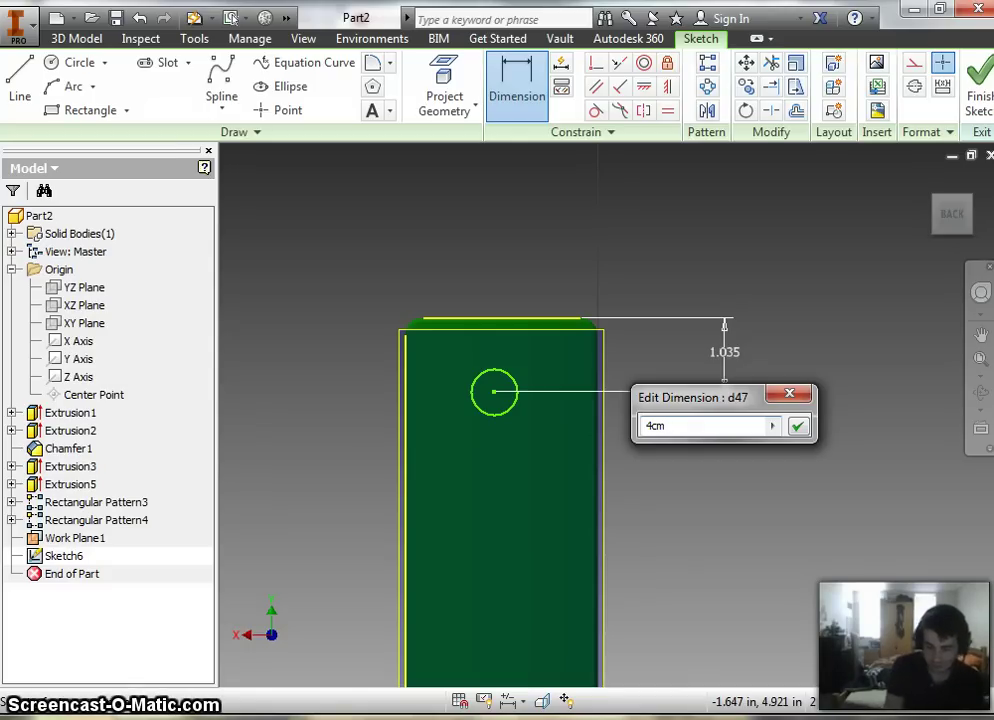
key("Return")
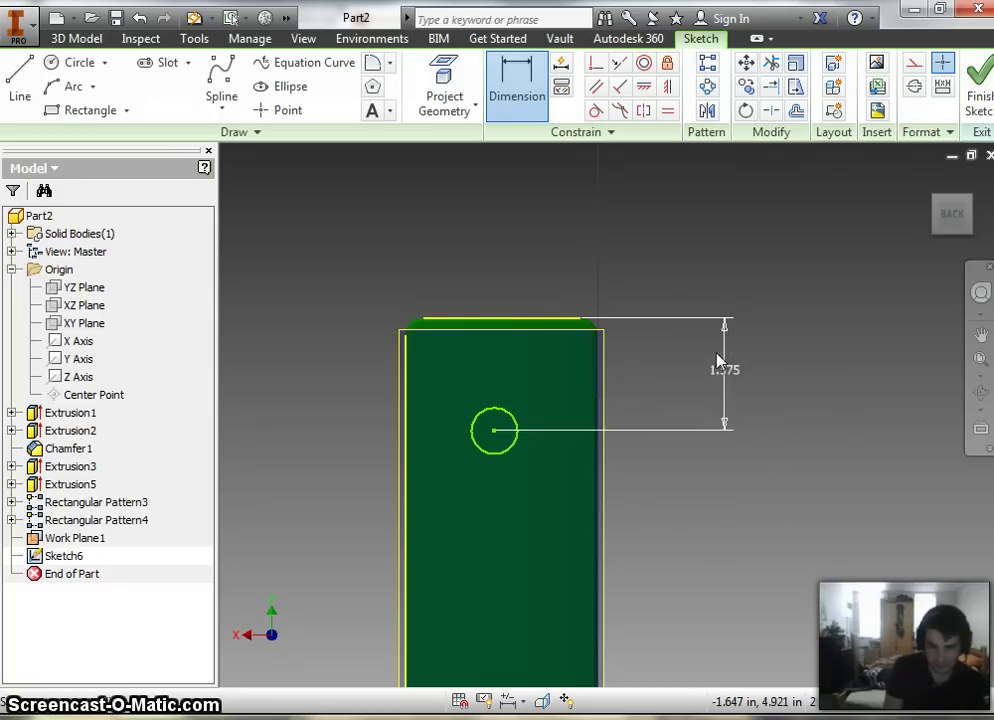
left_click(728, 362)
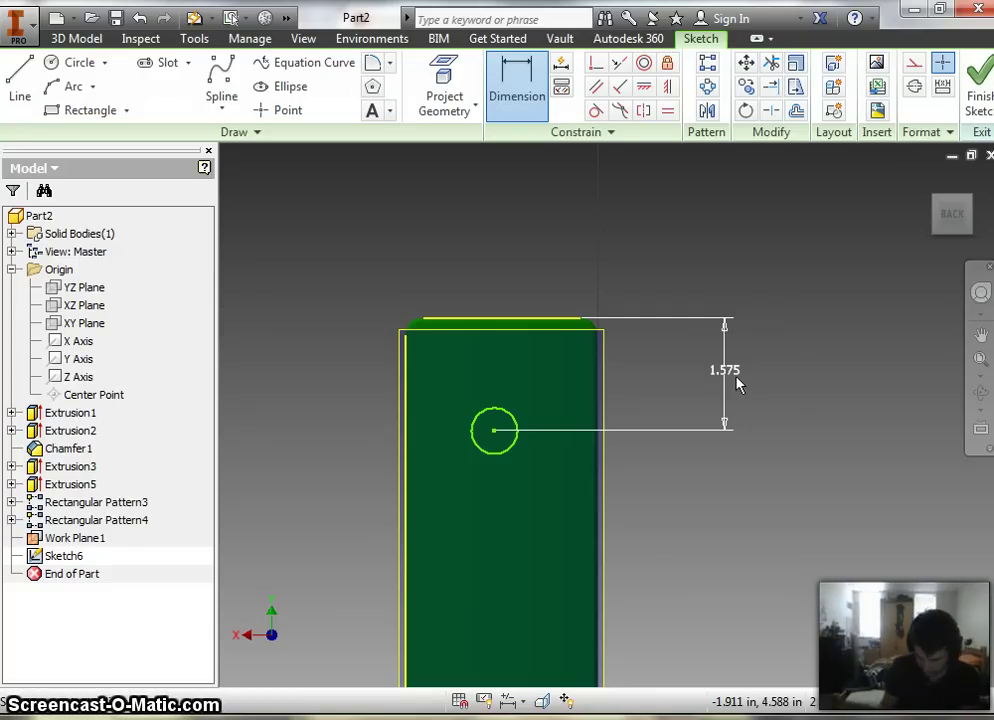
left_click(713, 381)
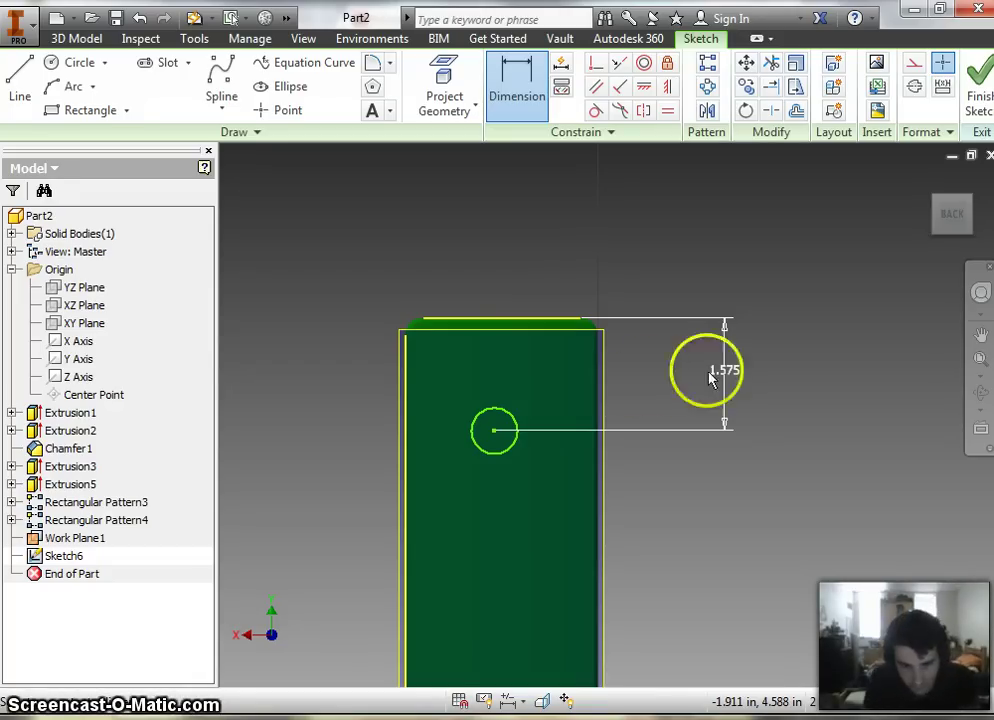
- Add a horizontal dimension between the circle's centre and the projected long side edge, keeping the distance as drawn
left_click(513, 429)
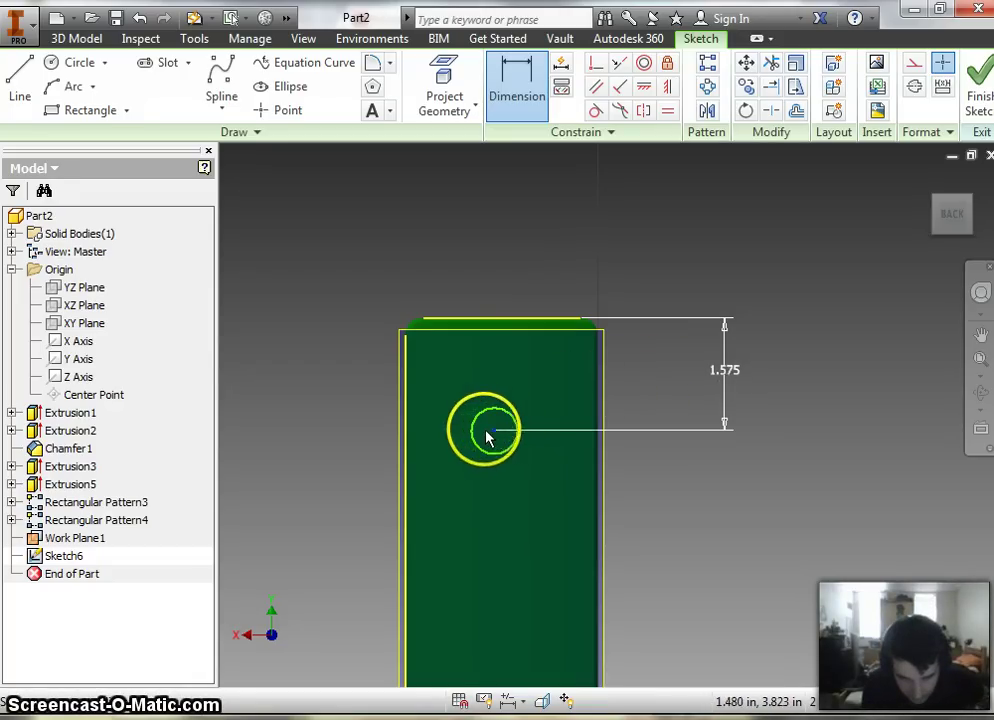
left_click(406, 450)
left_click_drag(450, 290, 451, 270)
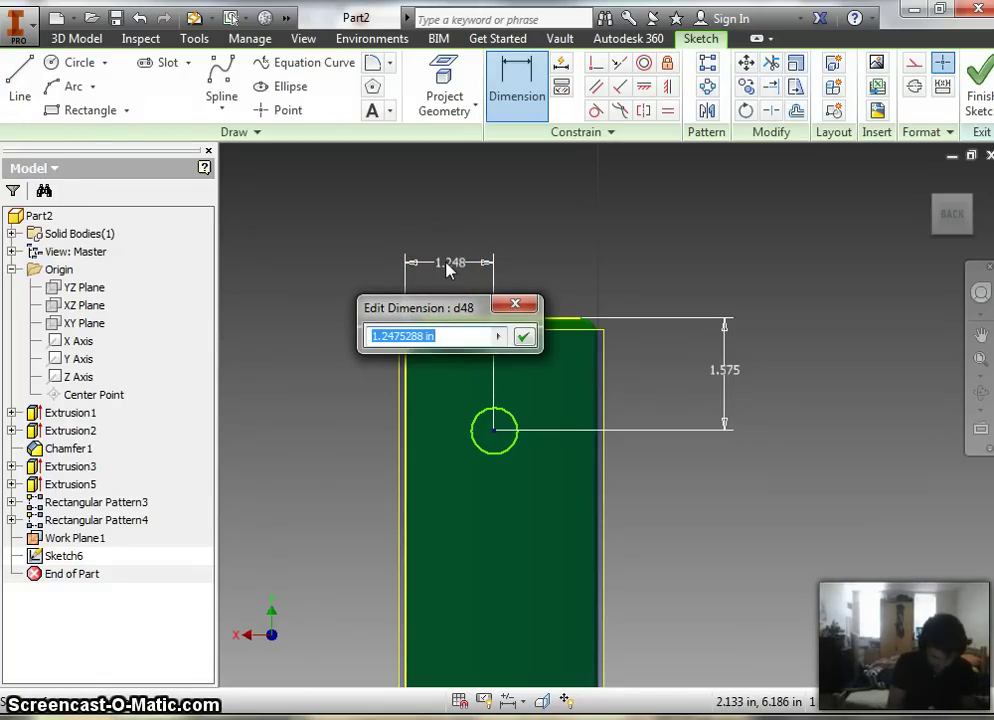
left_click(506, 309)
left_click(487, 264)
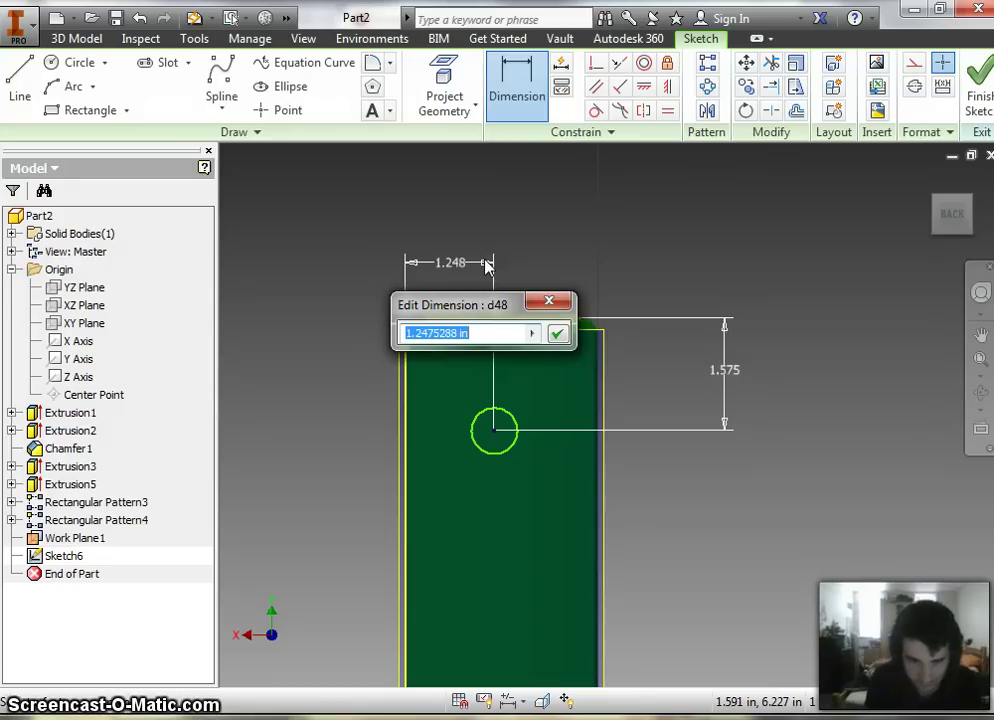
left_click(548, 302)
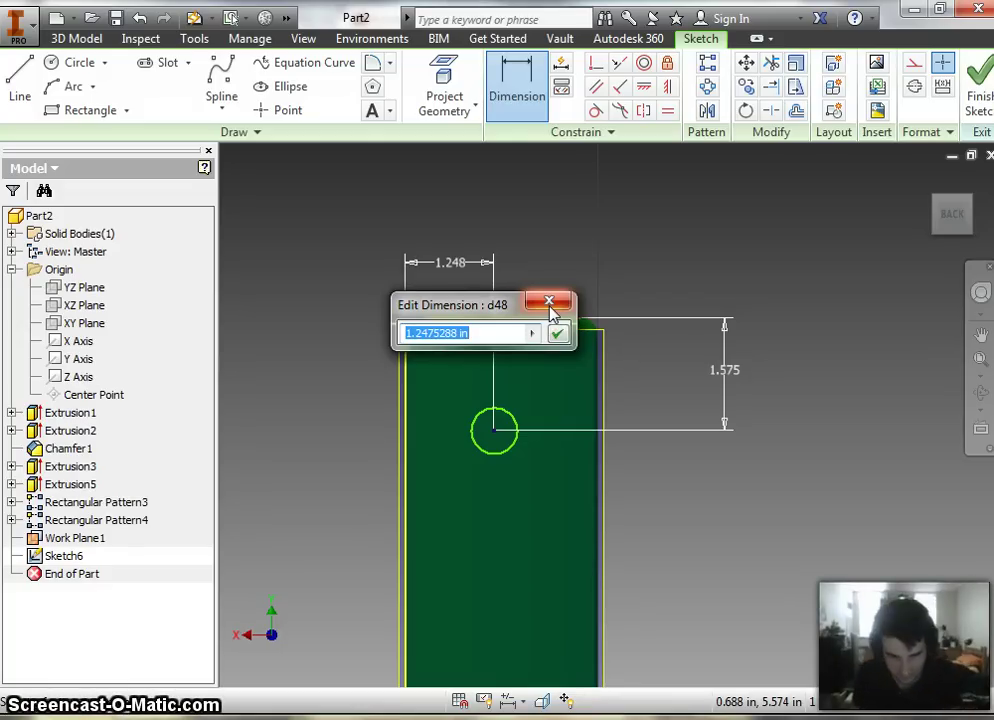
left_click(556, 303)
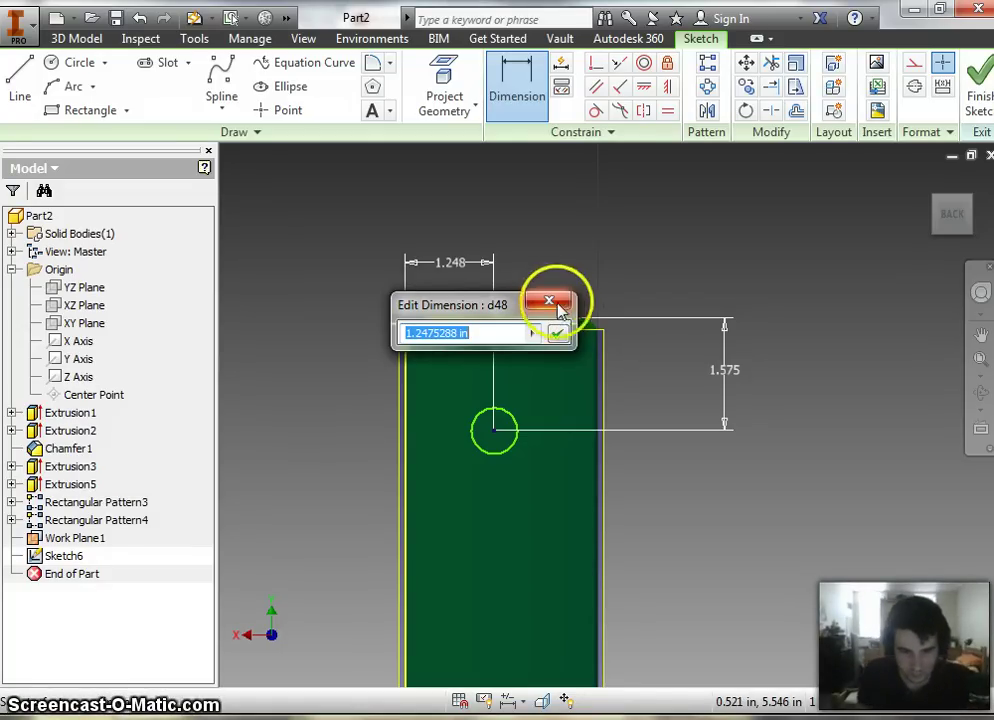
left_click(455, 258)
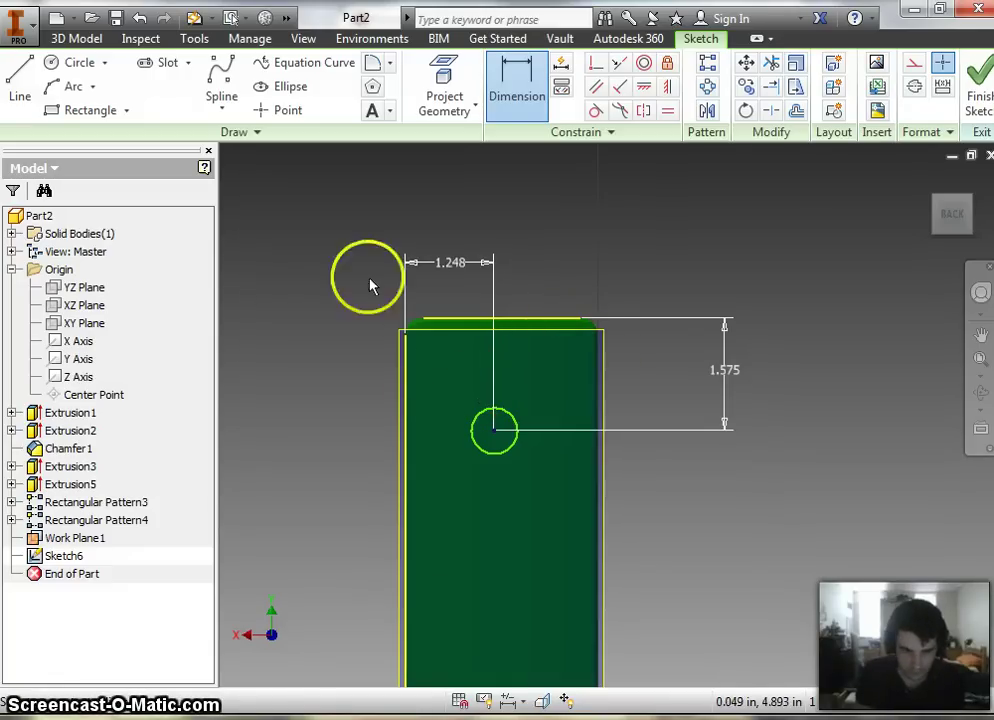
- Project the opposite long side edge of the phone's back and add a driven width dimension between the two projected side edges
left_click(440, 95)
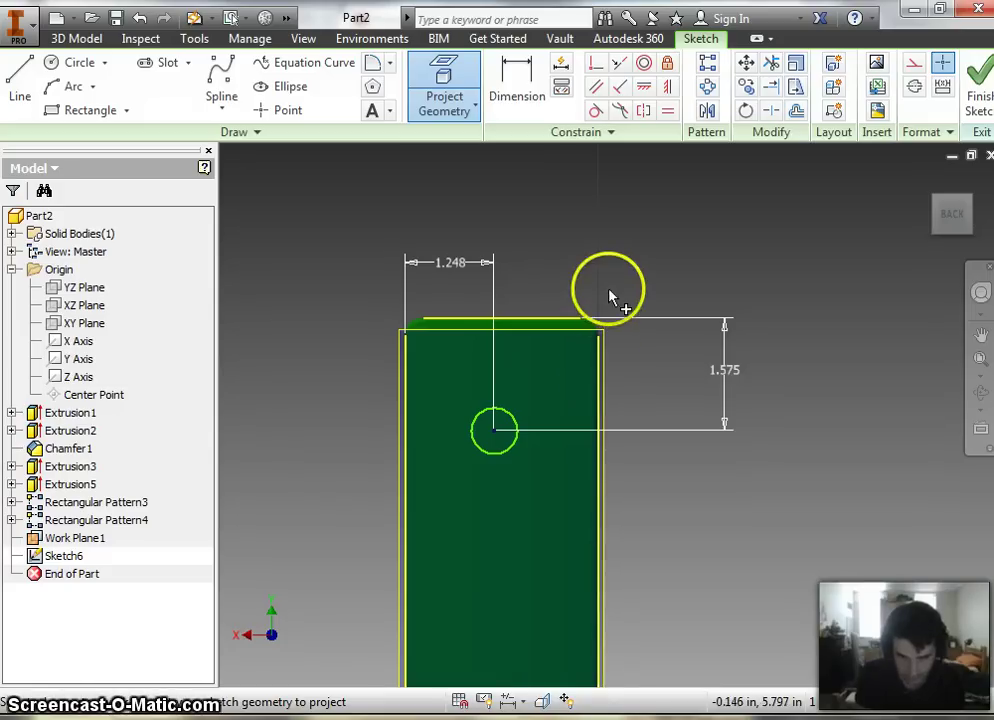
left_click(540, 95)
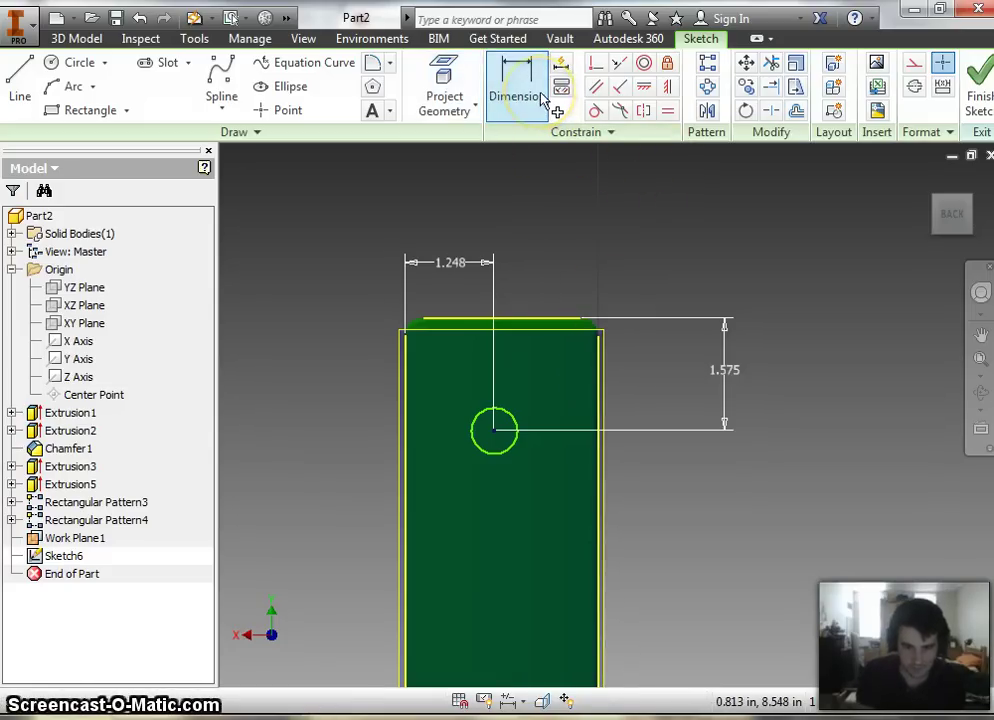
left_click(405, 395)
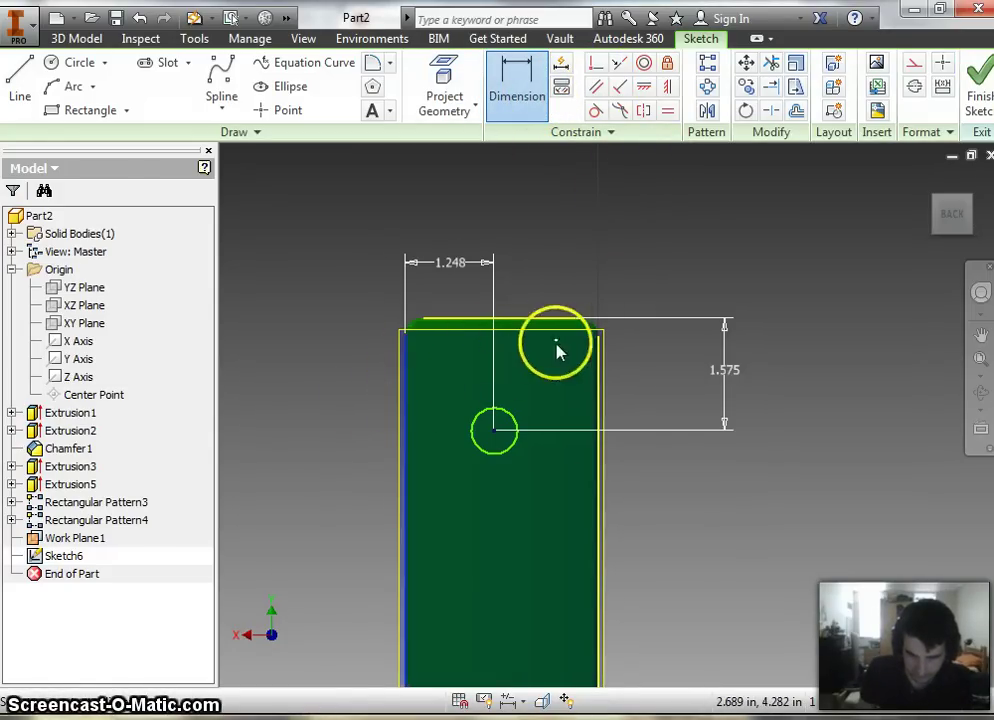
left_click(599, 352)
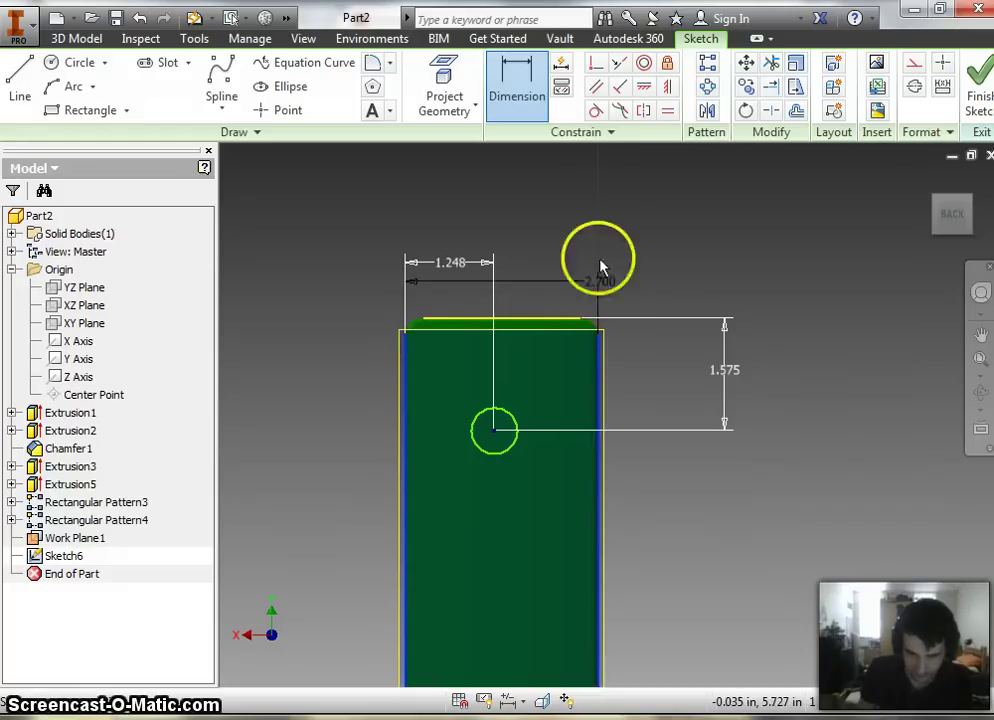
left_click(552, 200)
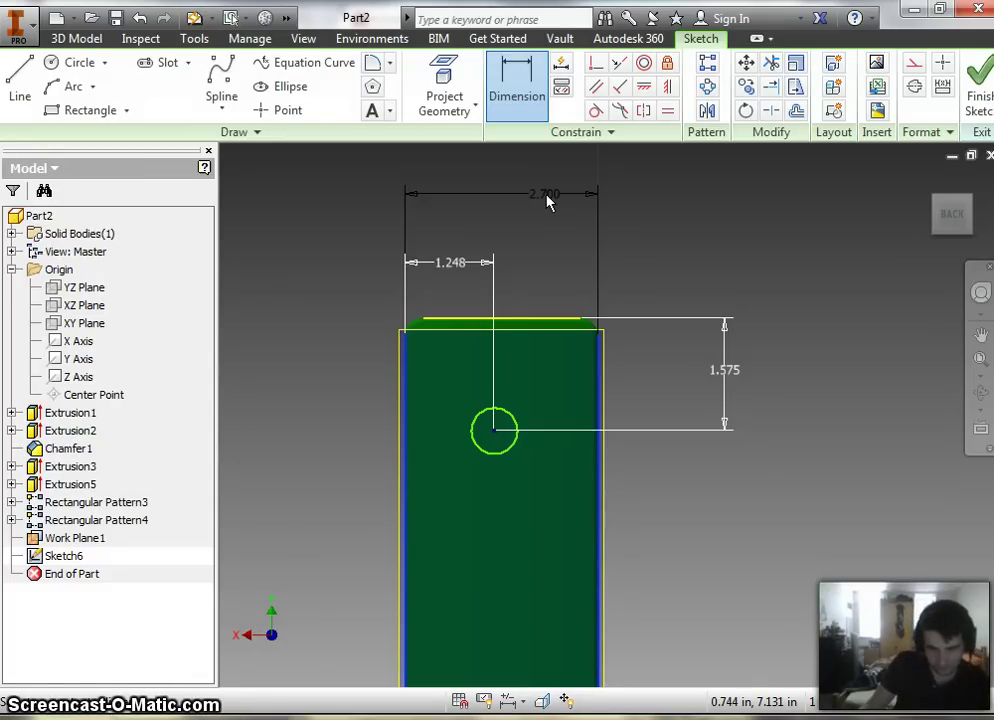
left_click(528, 196)
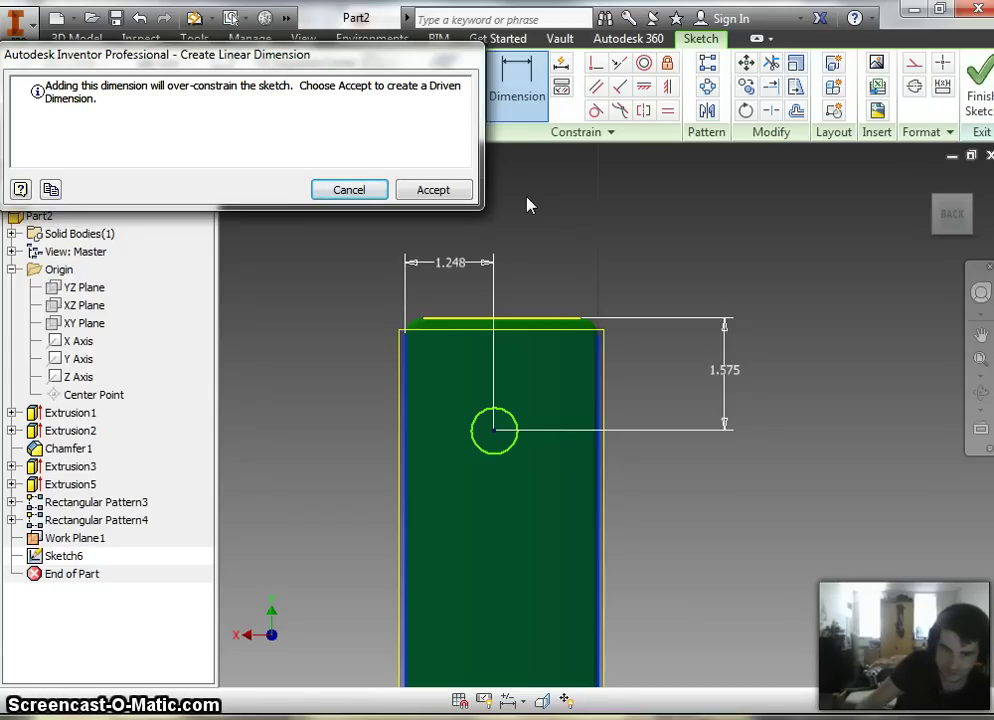
left_click(575, 218)
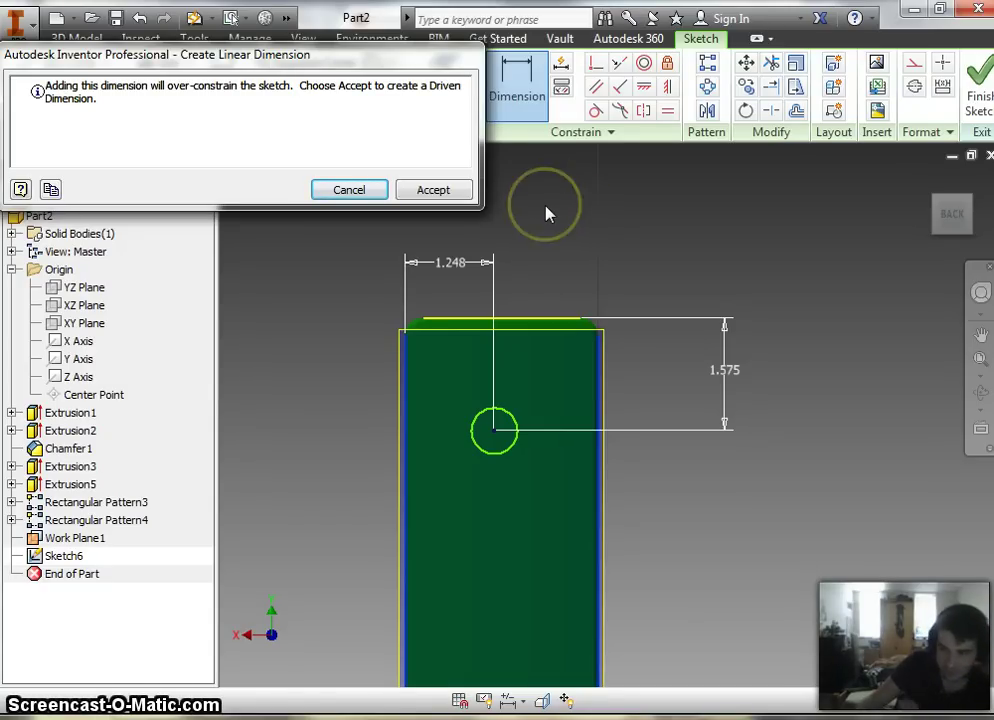
left_click(549, 205)
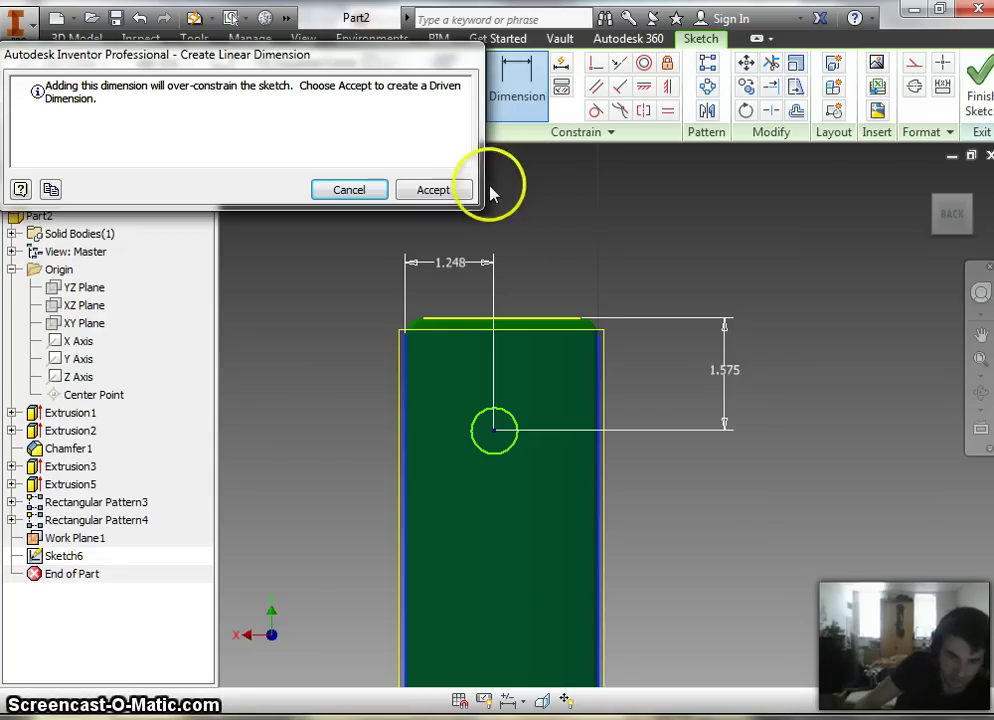
left_click(452, 190)
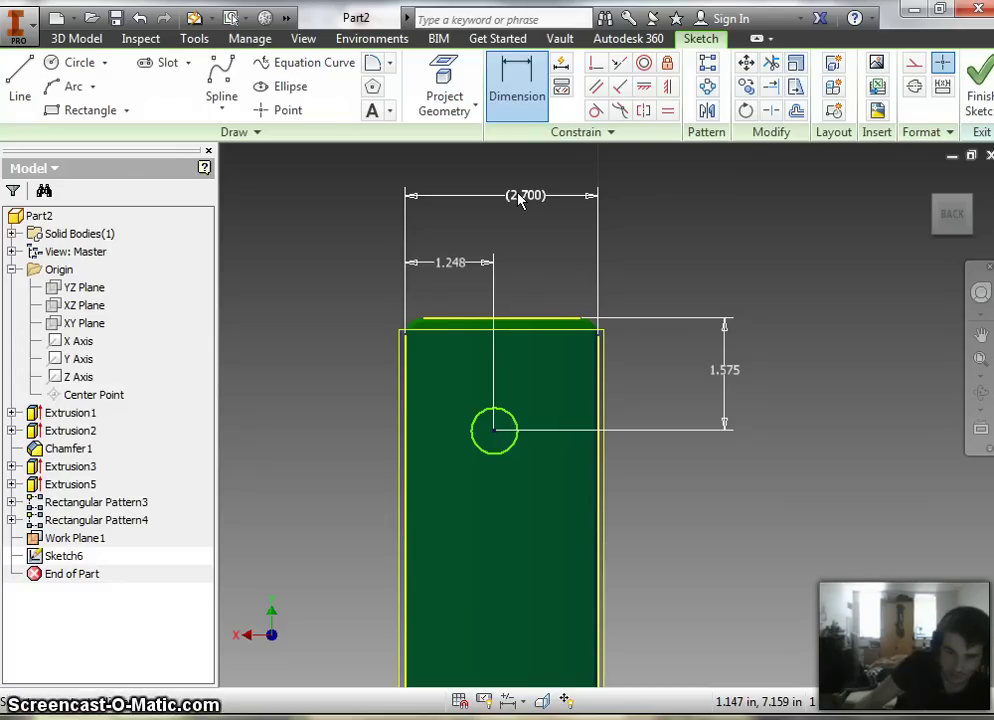
- Centre the circle across the phone's width by setting its horizontal distance from the side edge to d49/2, half the driven width dimension
double_click(519, 197)
left_click(501, 204)
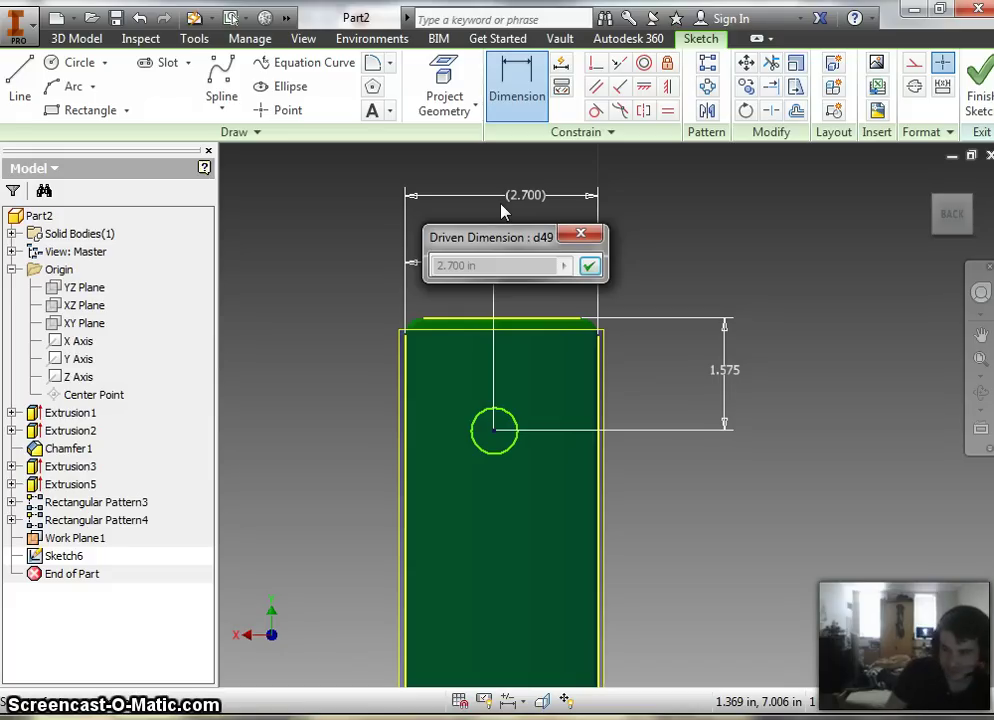
left_click(532, 213)
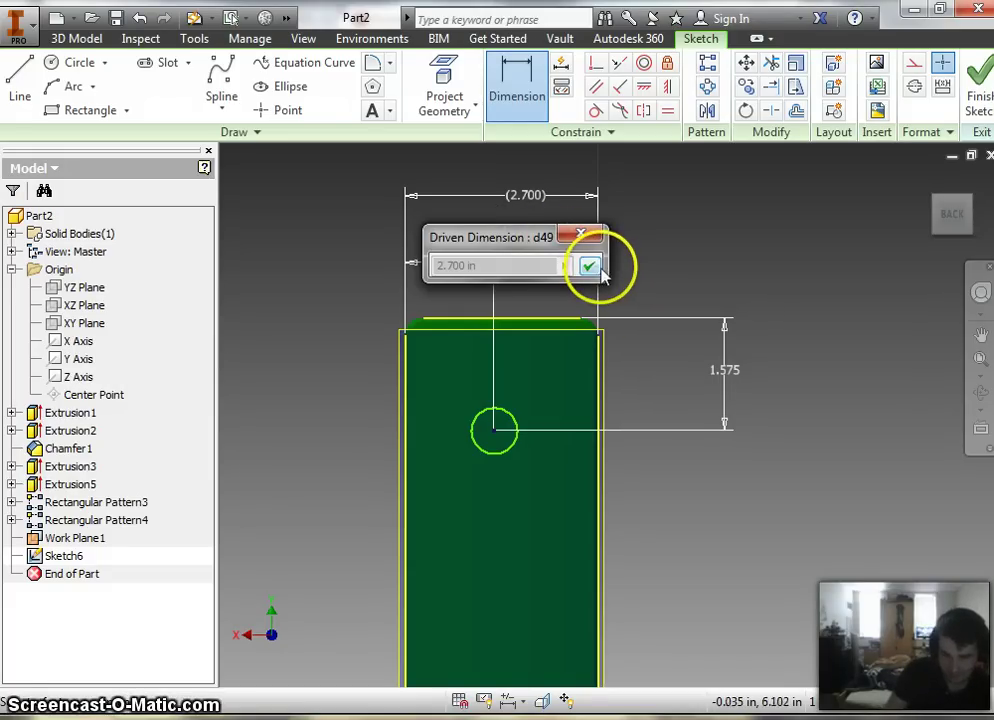
left_click(589, 265)
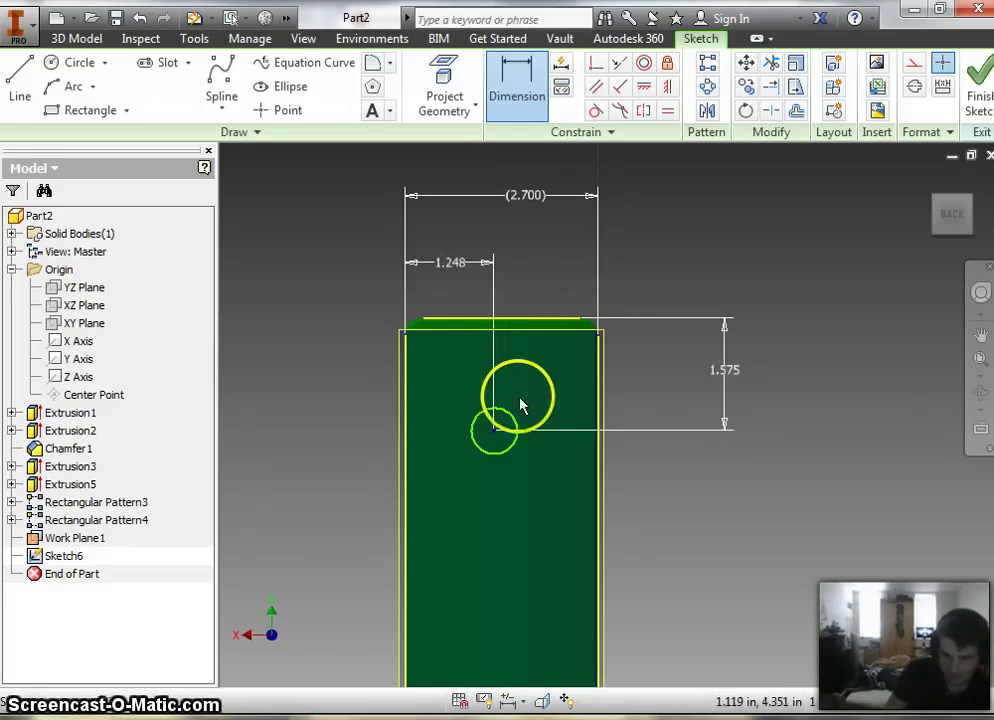
double_click(457, 272)
left_click_drag(441, 338, 358, 336)
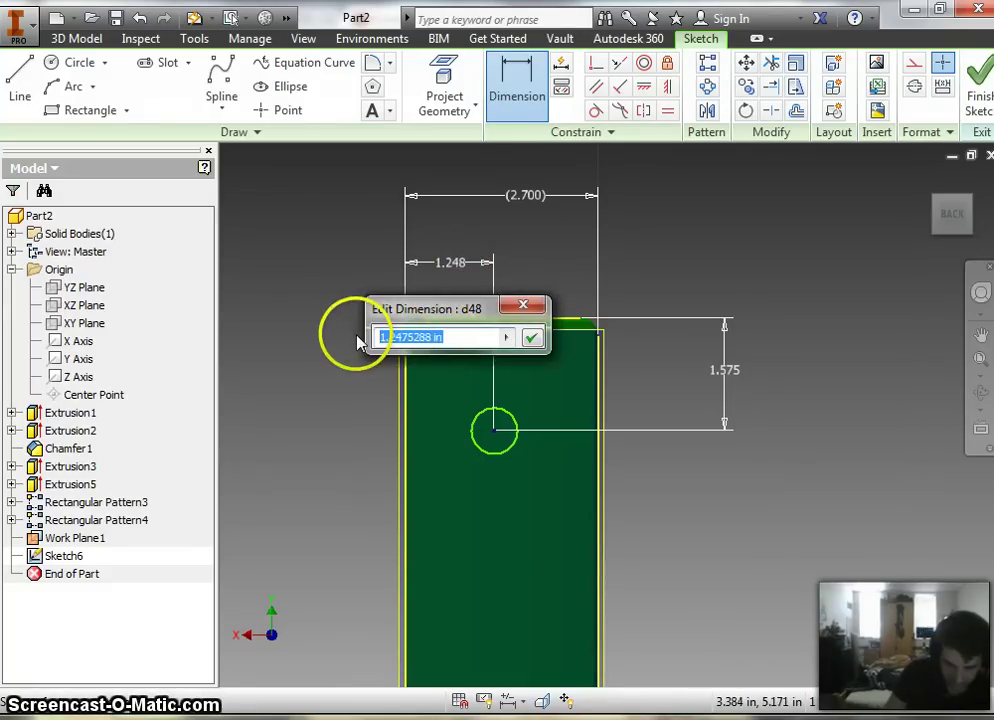
type("d4")
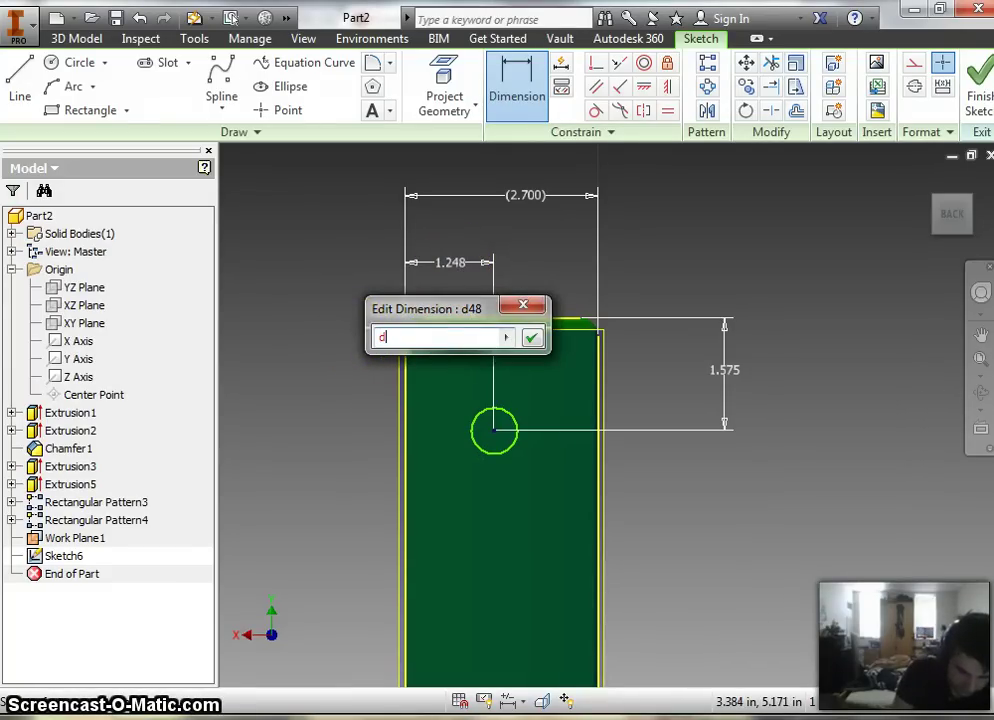
type("/2")
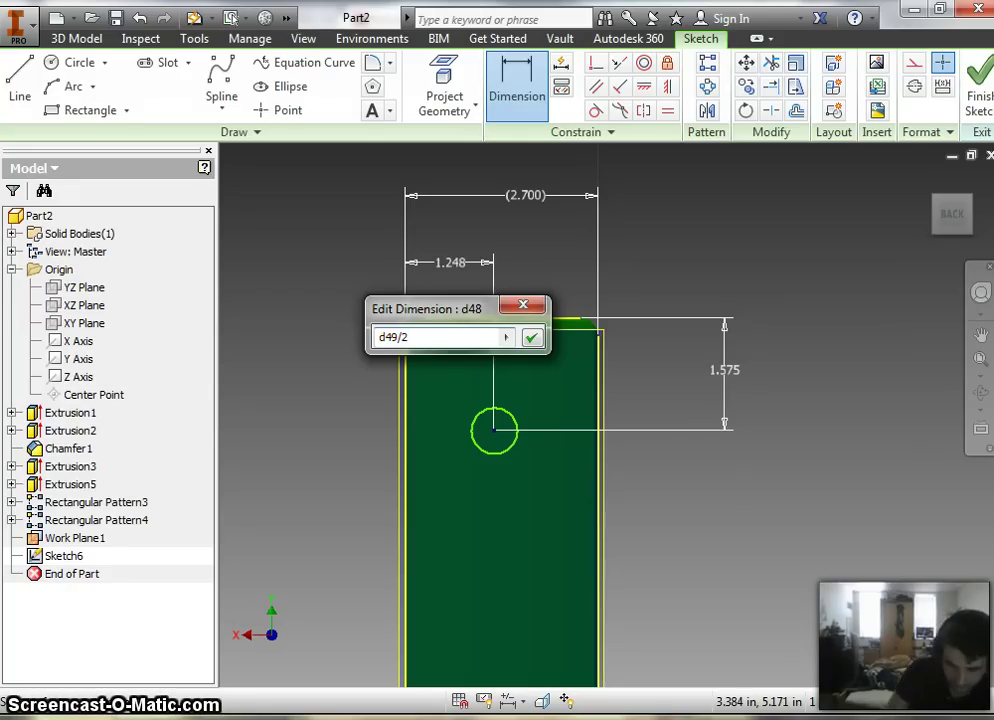
key("Return")
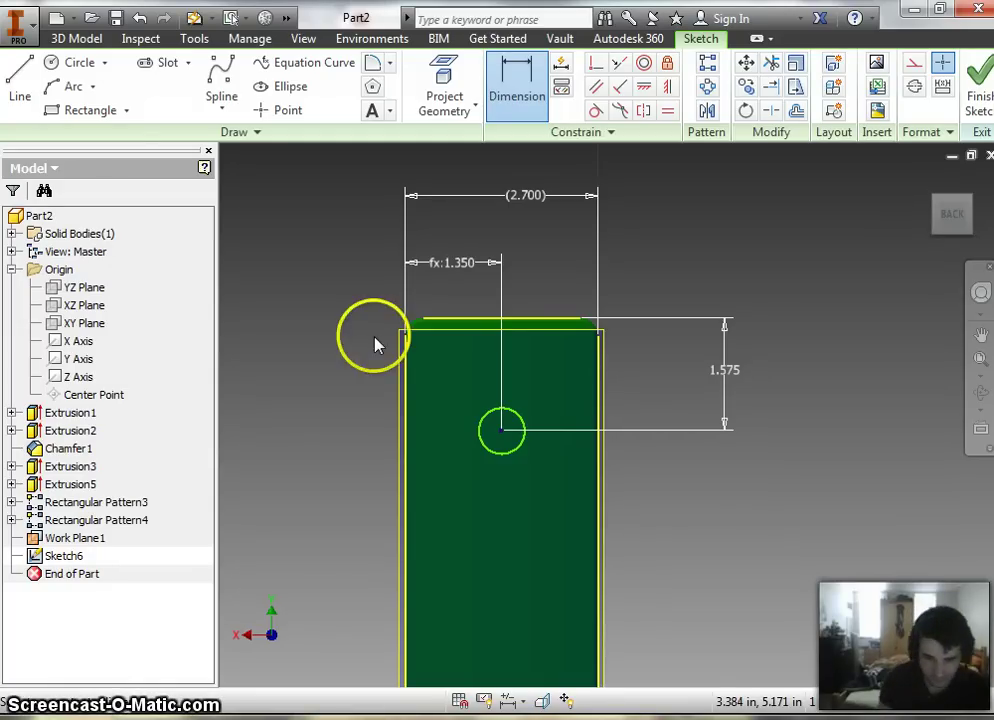
- Set the vertical distance from the projected top edge to the circle's centre to 3.5 in
double_click(727, 371)
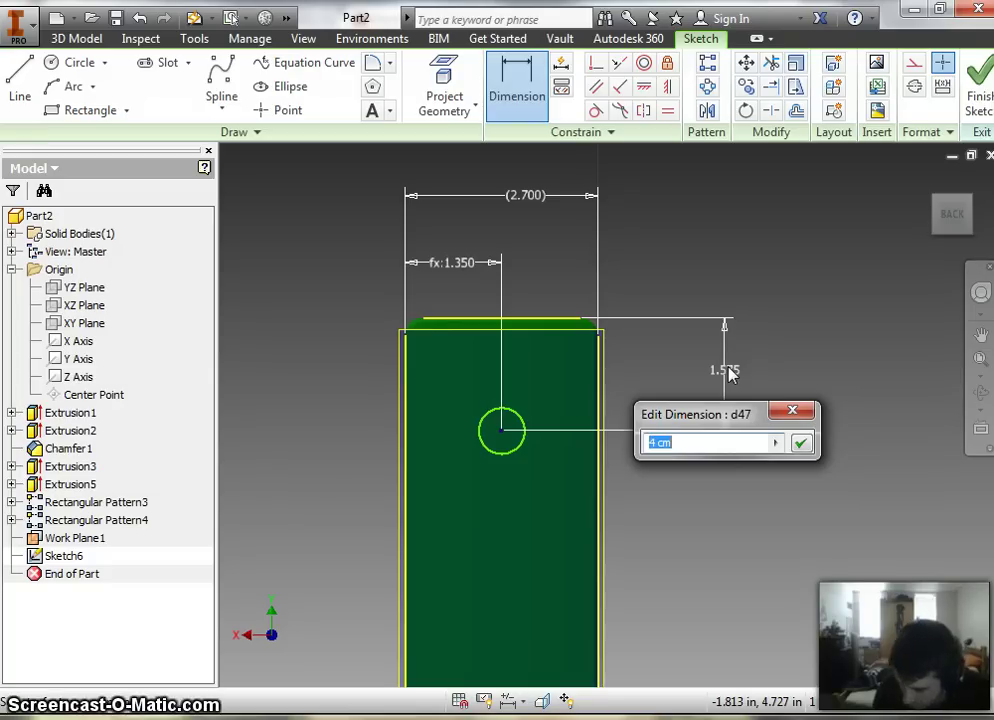
type("3.5")
key("Return")
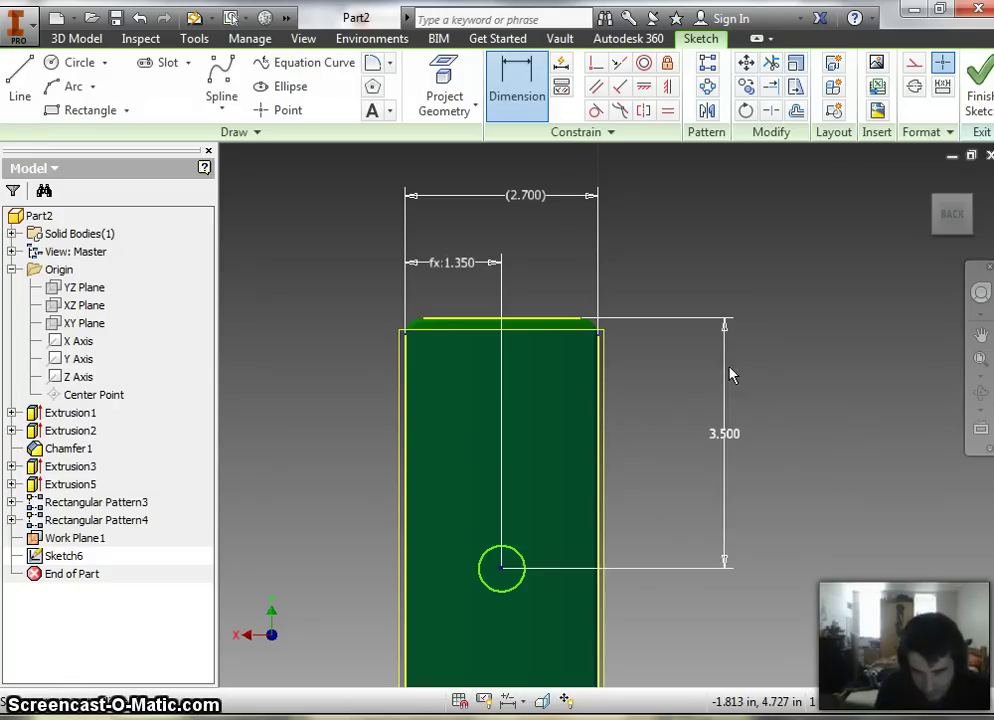
- Set the vertical distance from the projected top edge to the circle's centre to 3.5 cm
double_click(728, 434)
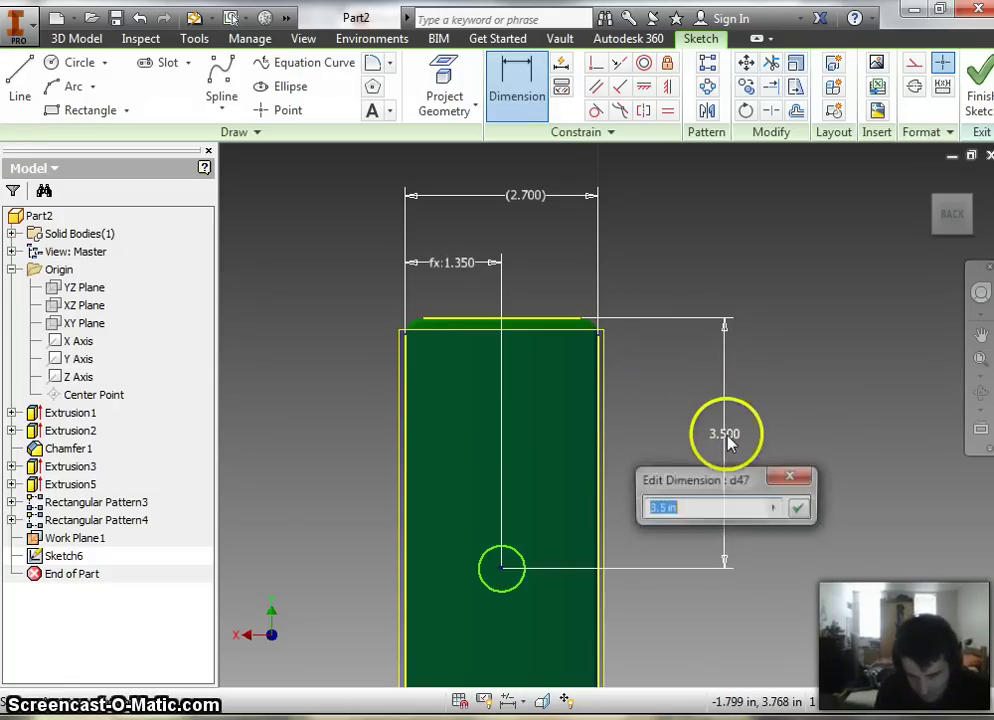
type("3")
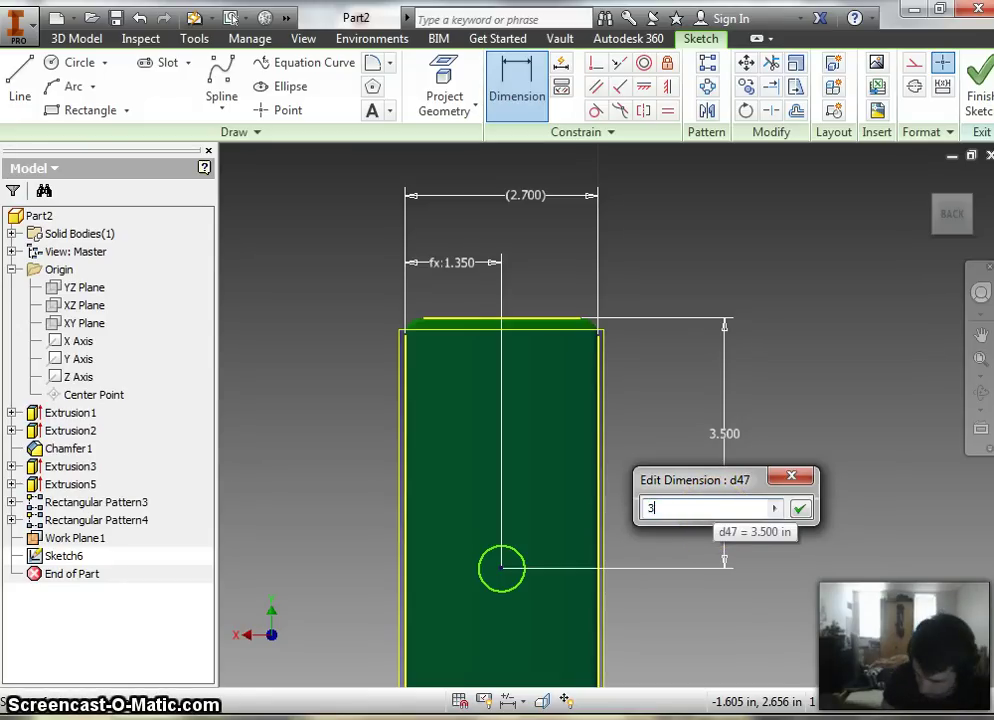
type(".5cm")
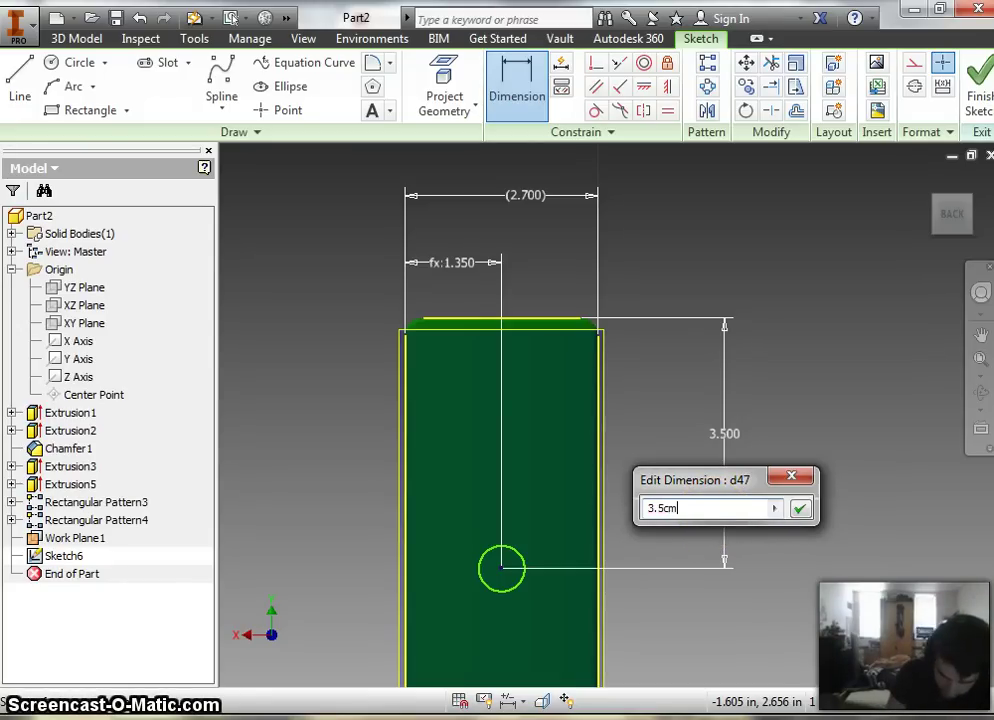
key("Return")
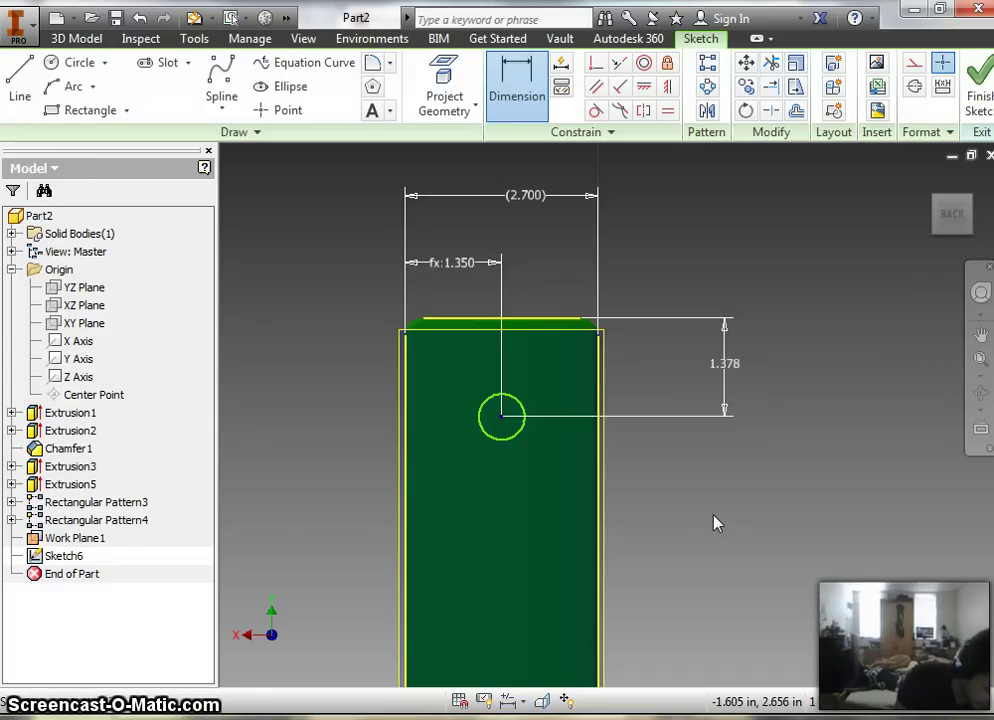
left_click(716, 520)
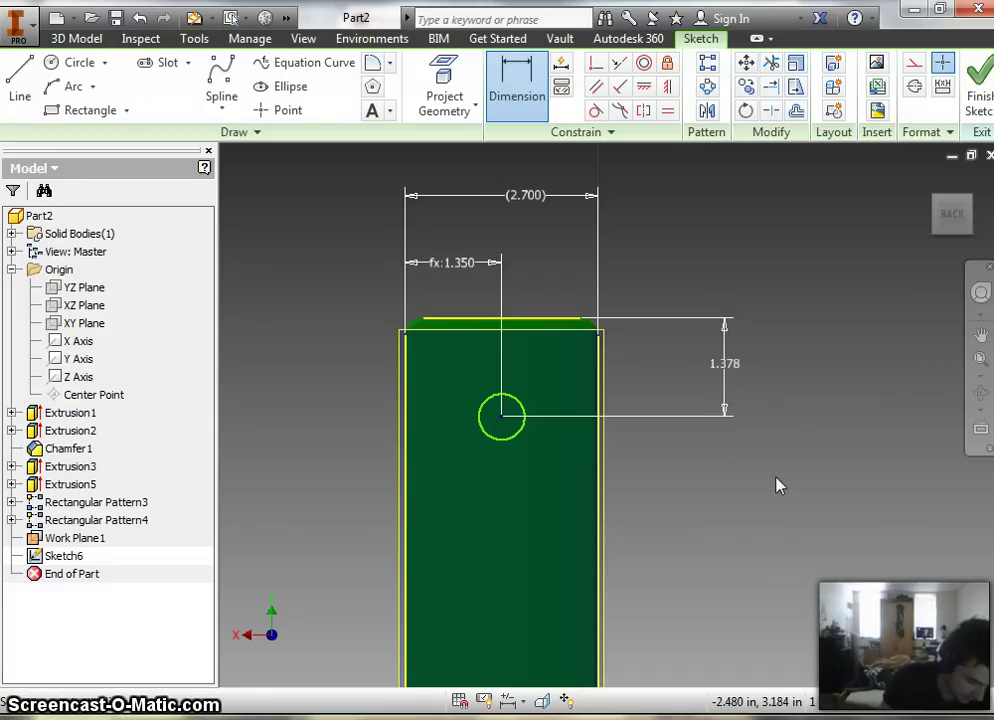
- Add a diameter dimension of 3/8 in to the circle on the phone's back
left_click(501, 440)
left_click(701, 283)
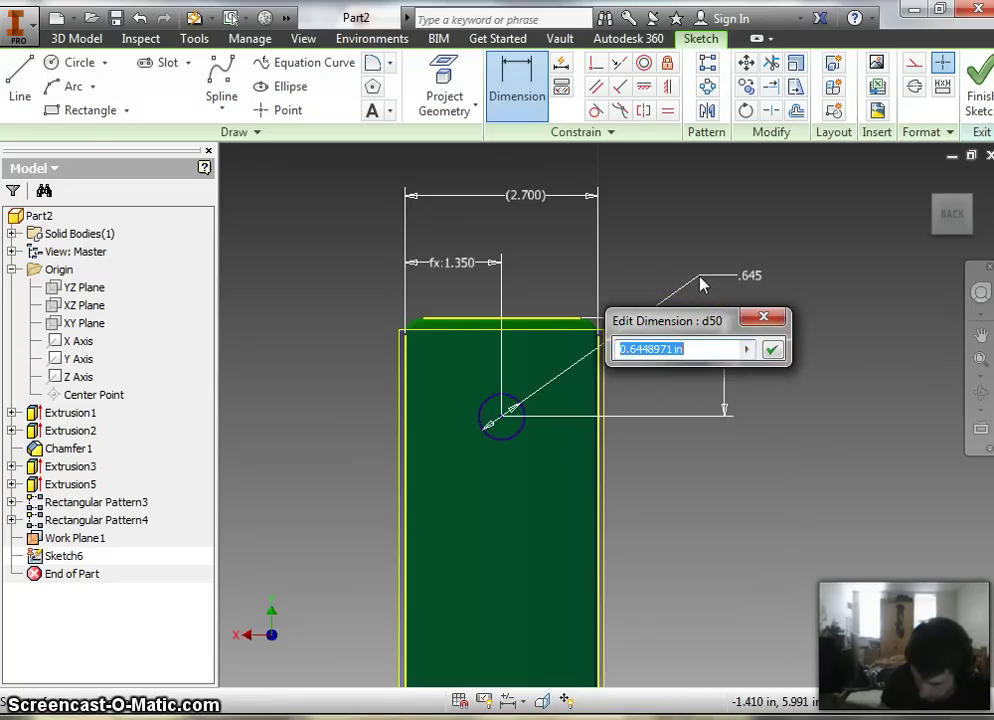
type("3/8")
key("Return")
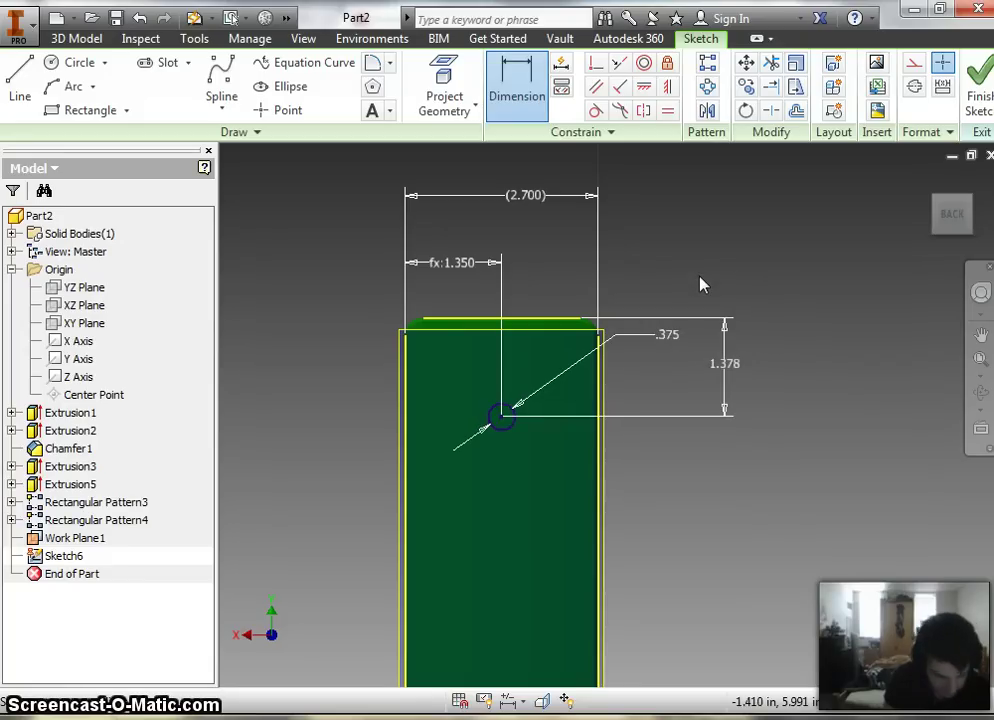
- Change the circle's diameter to 1/2 in
double_click(670, 335)
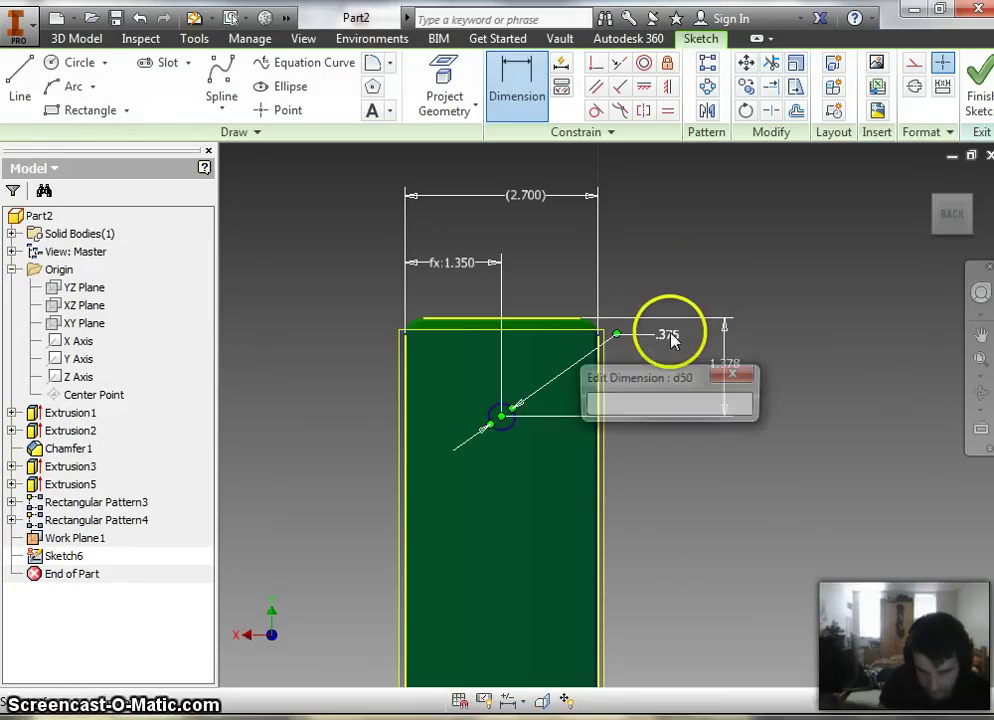
type("1/2")
key("Return")
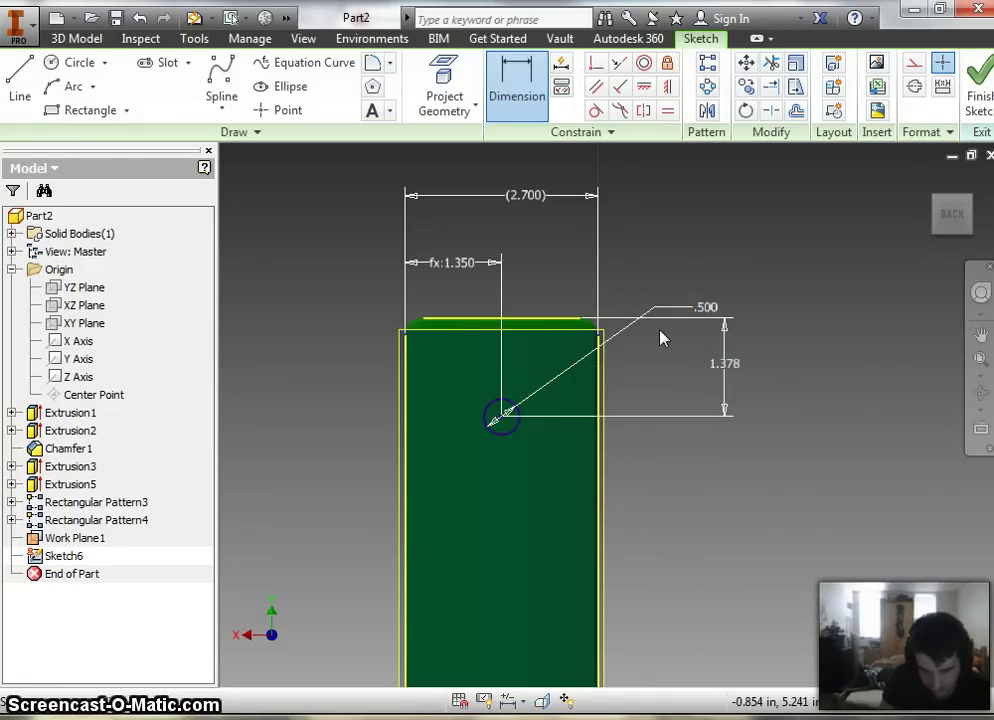